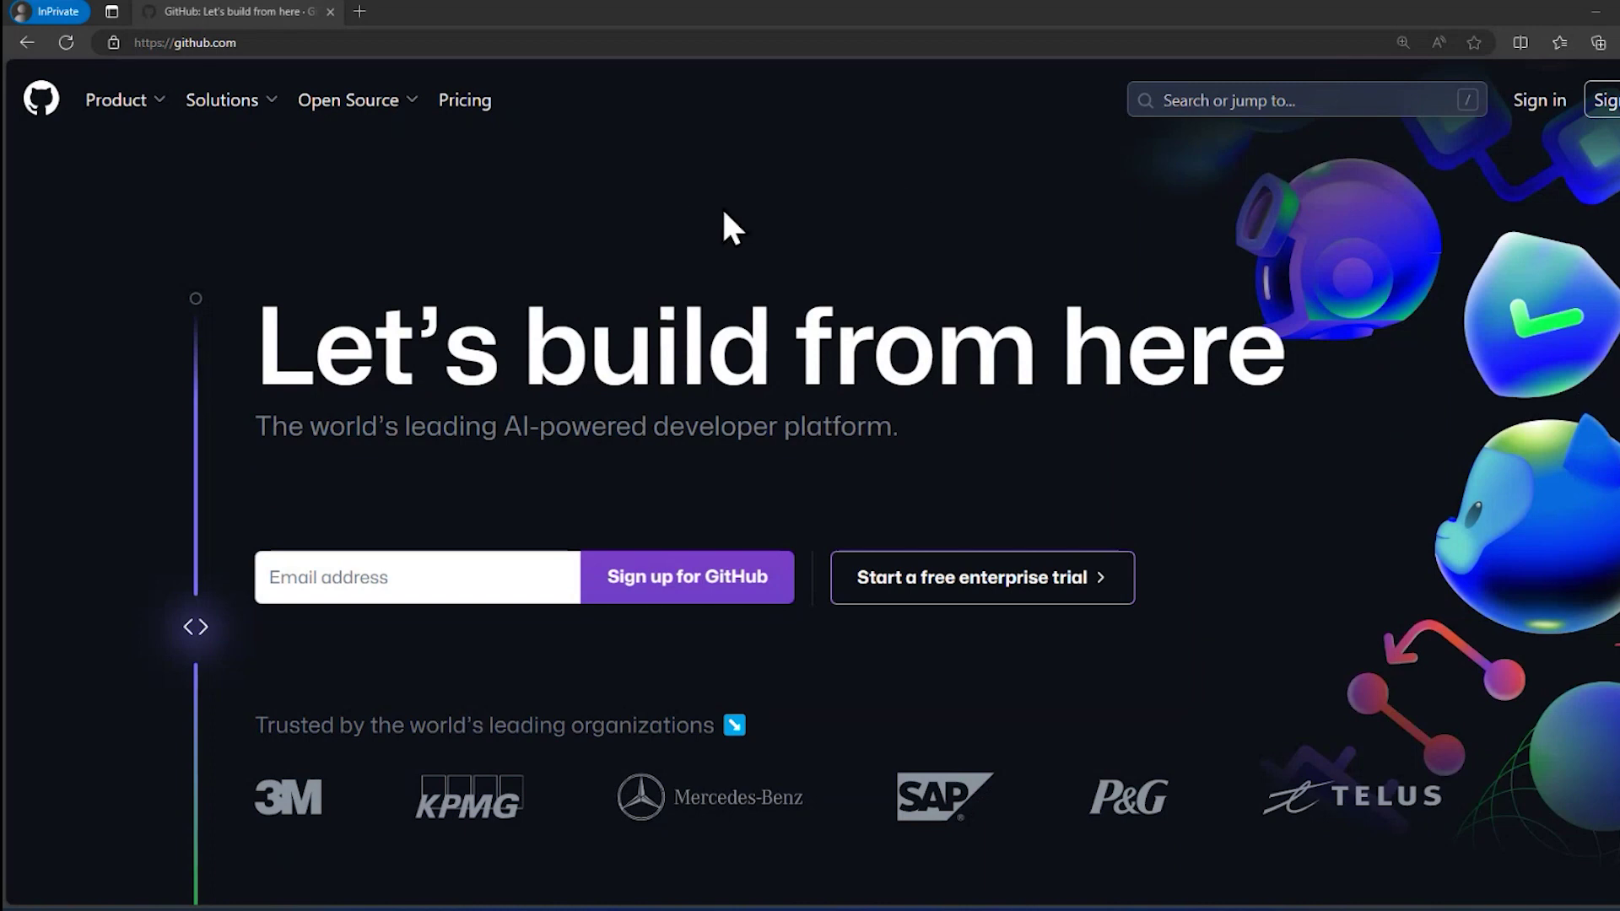
# - Leave the github.com homepage for the Join GitHub sign-up page
pyautogui.click(258, 43)
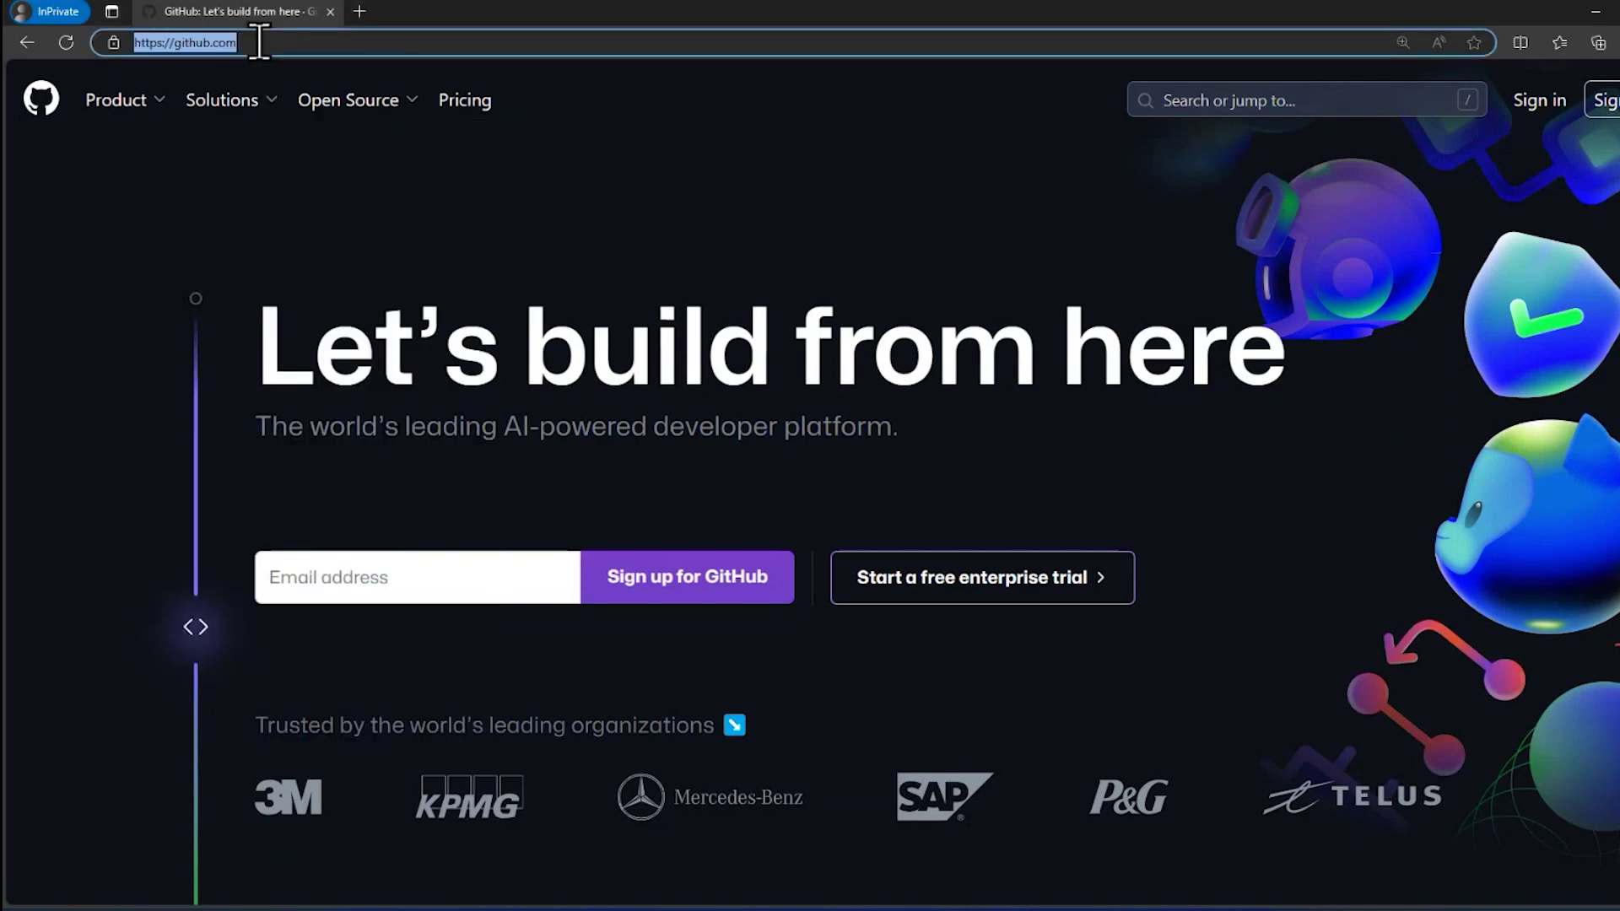
pyautogui.click(916, 215)
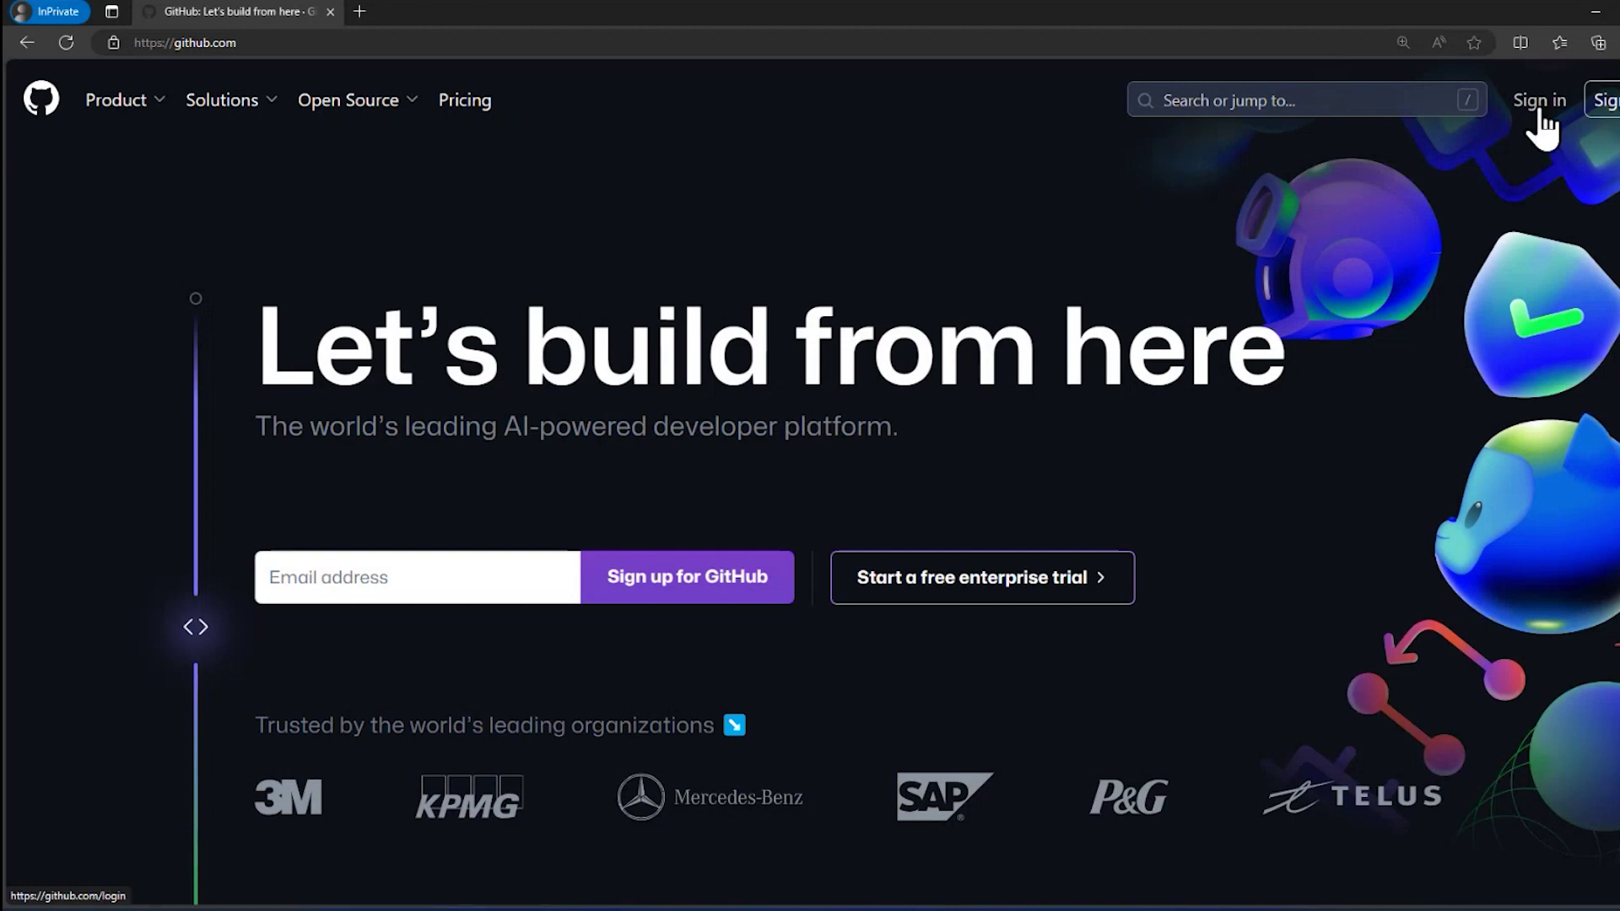
pyautogui.click(1606, 112)
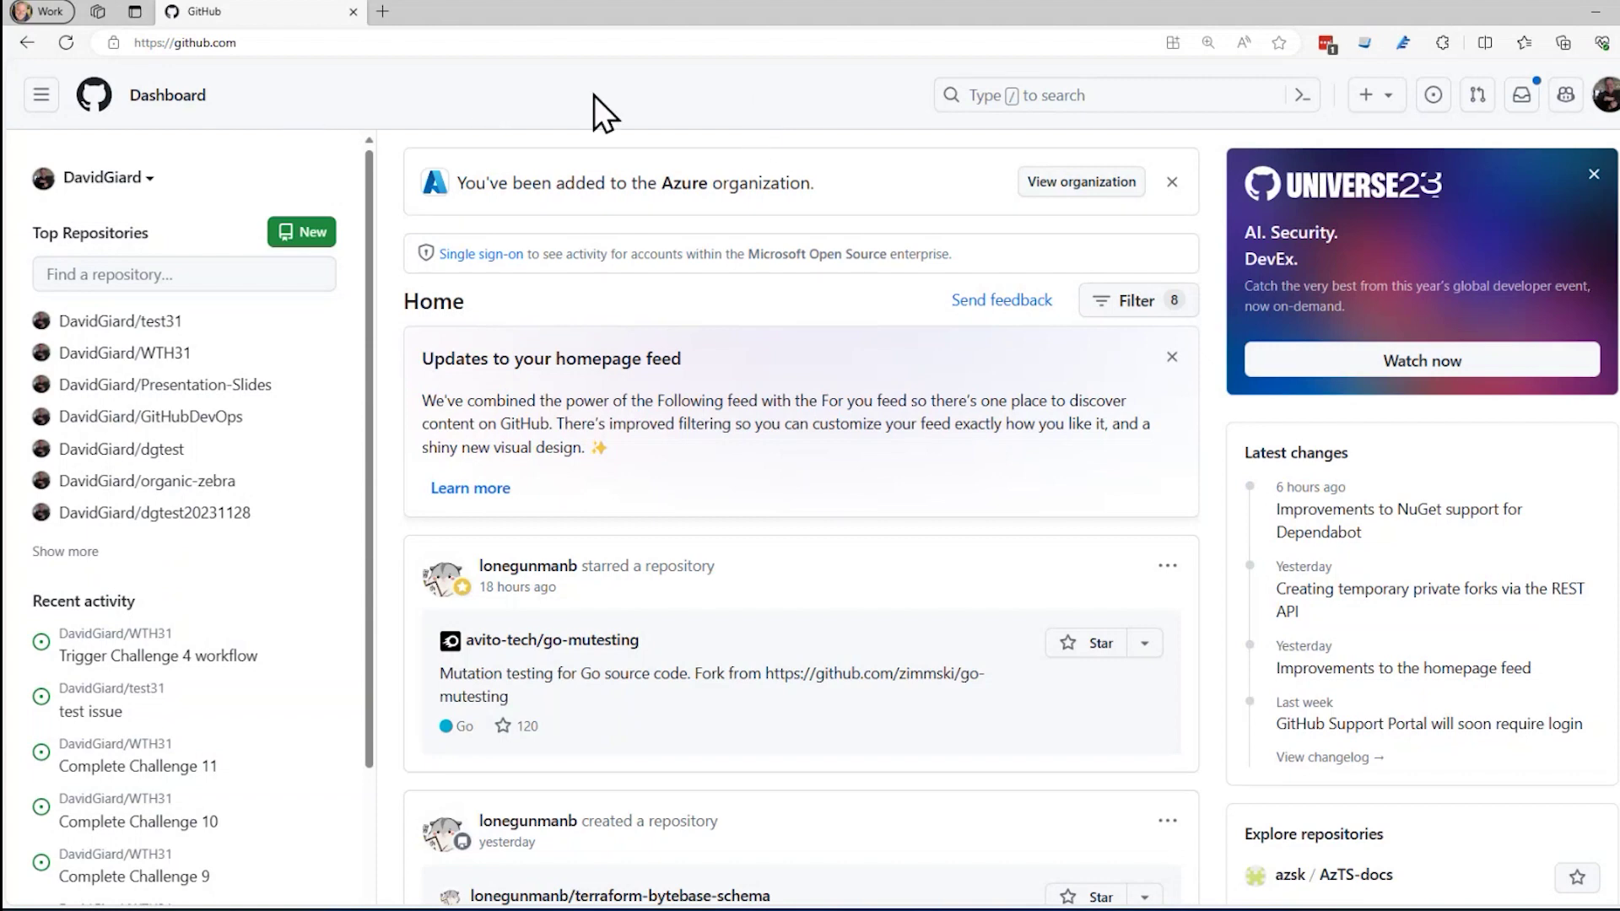
# - Enter the profile URL in the address bar to reach the account's profile page
pyautogui.click(324, 42)
pyautogui.write('/')
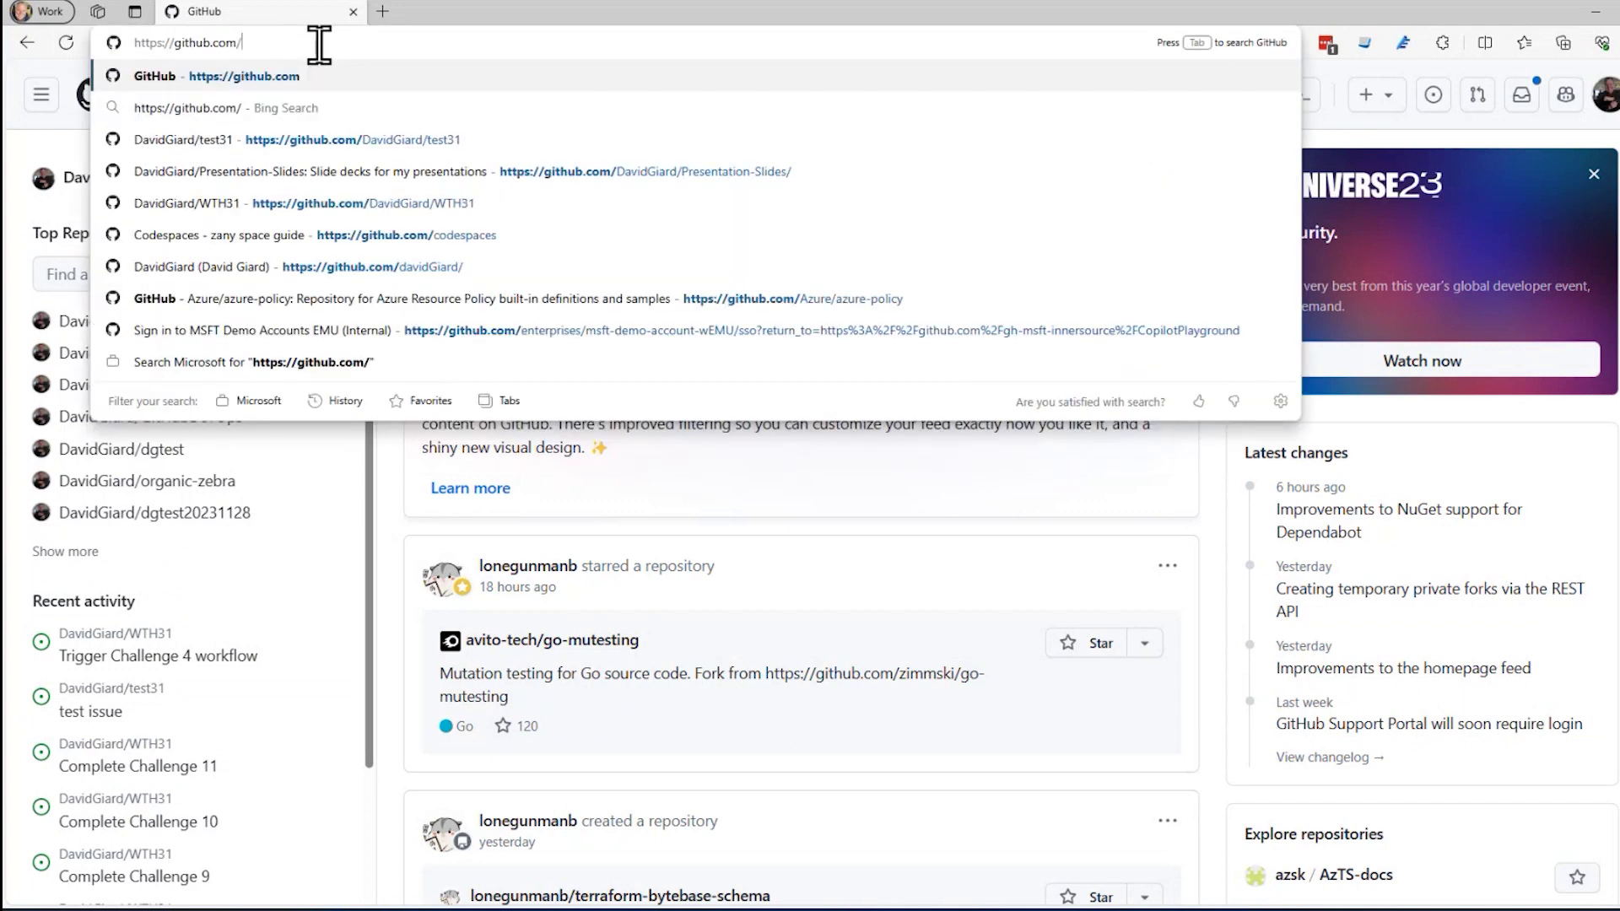
pyautogui.write('DavidGiard/')
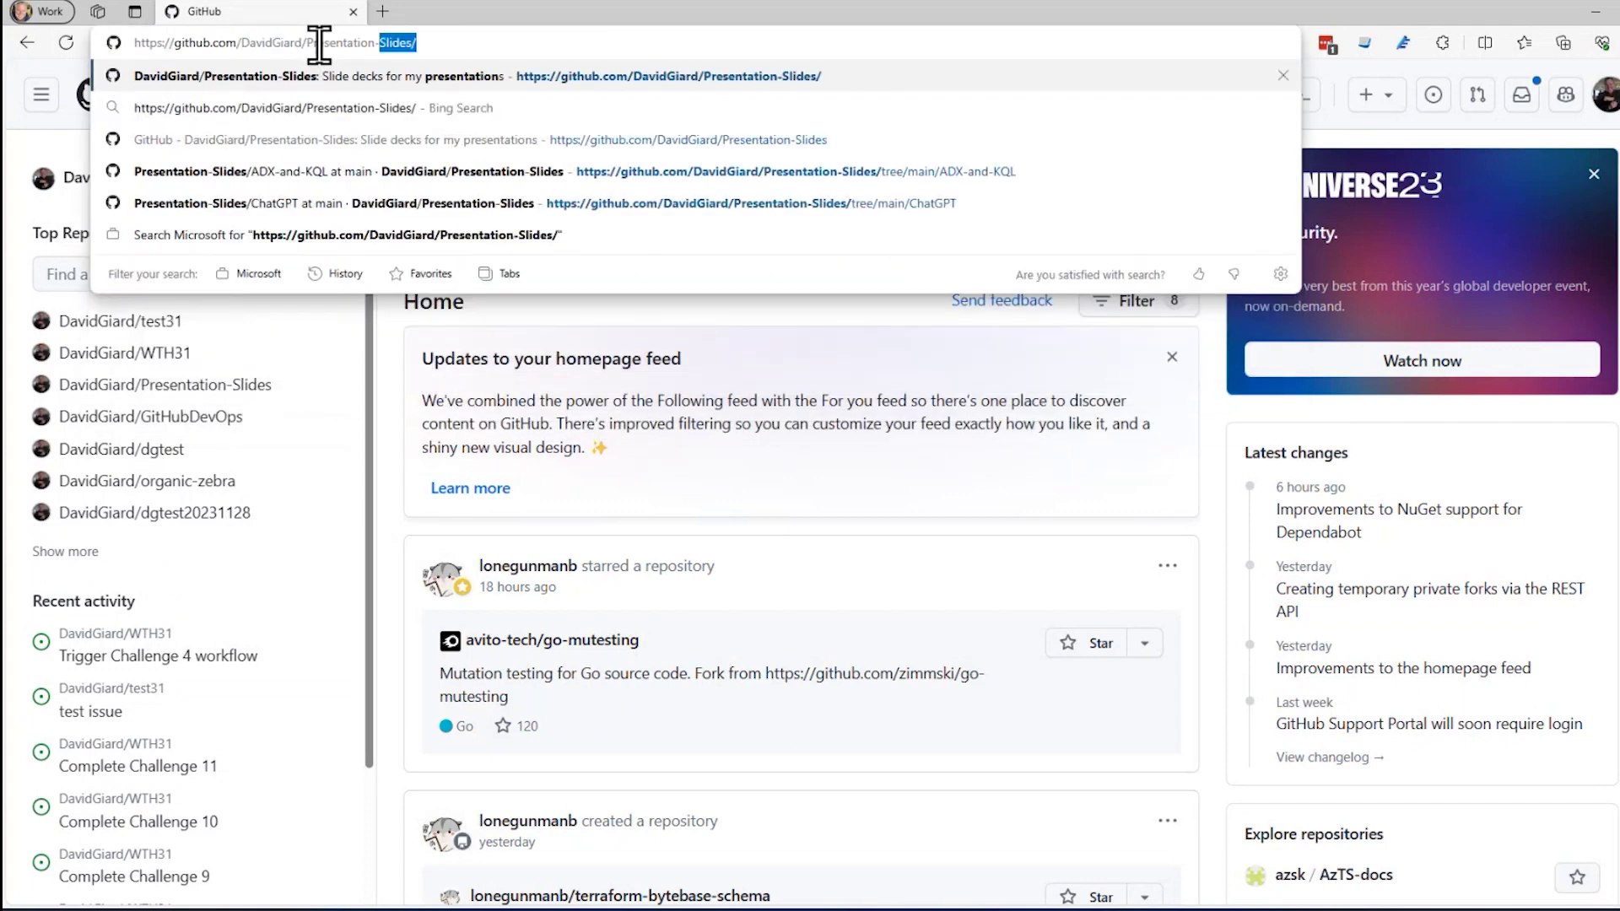
pyautogui.press('Delete')
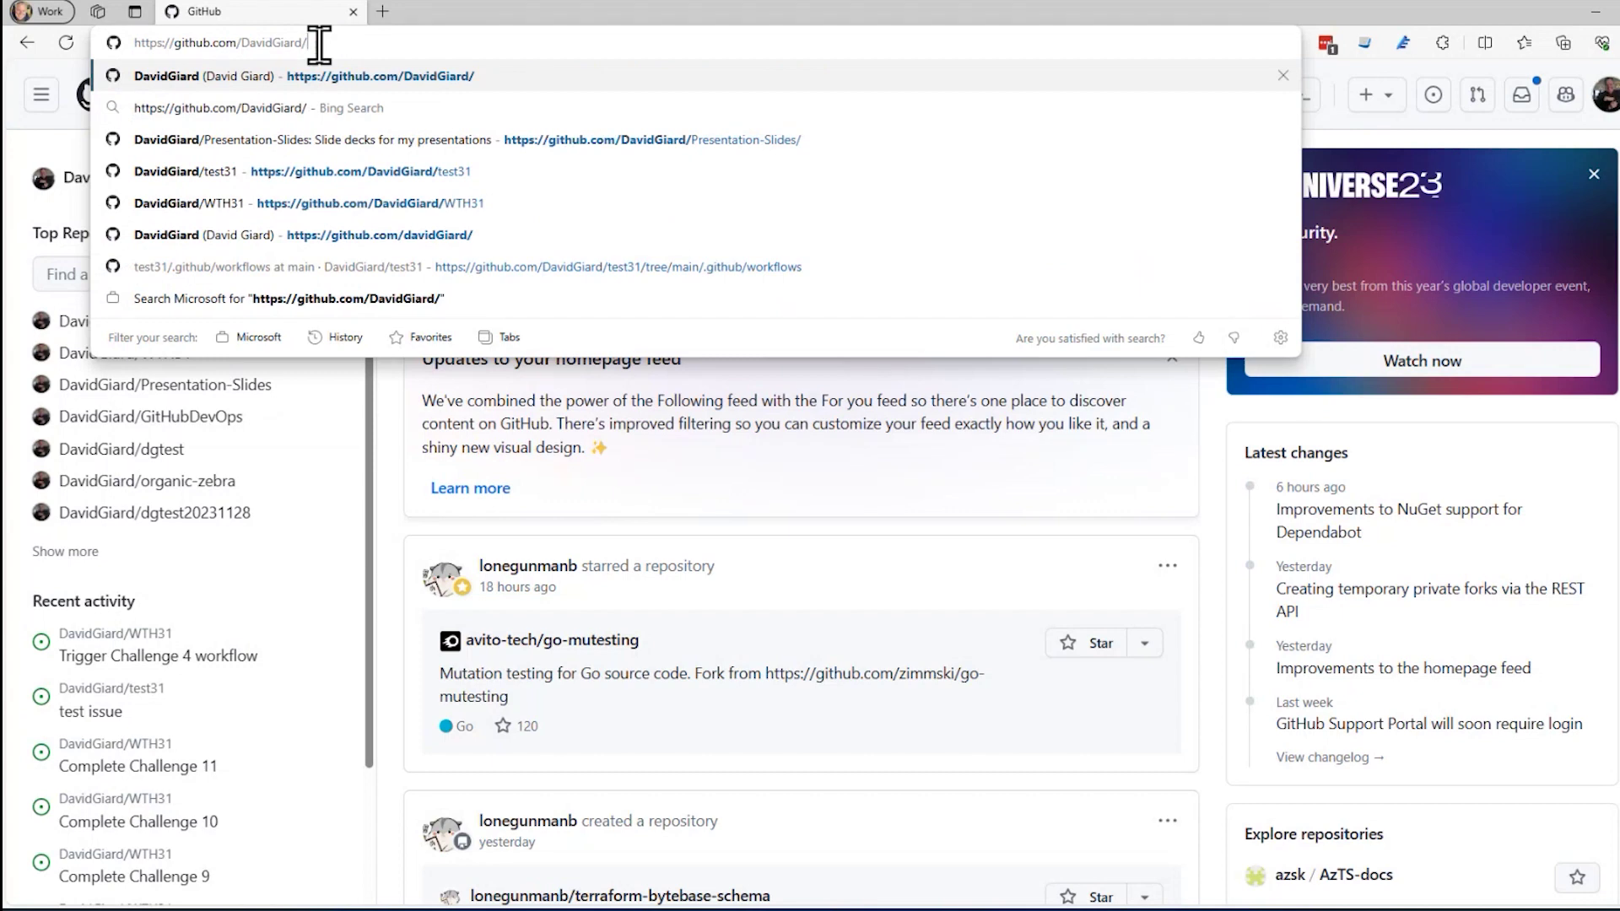
pyautogui.press('Return')
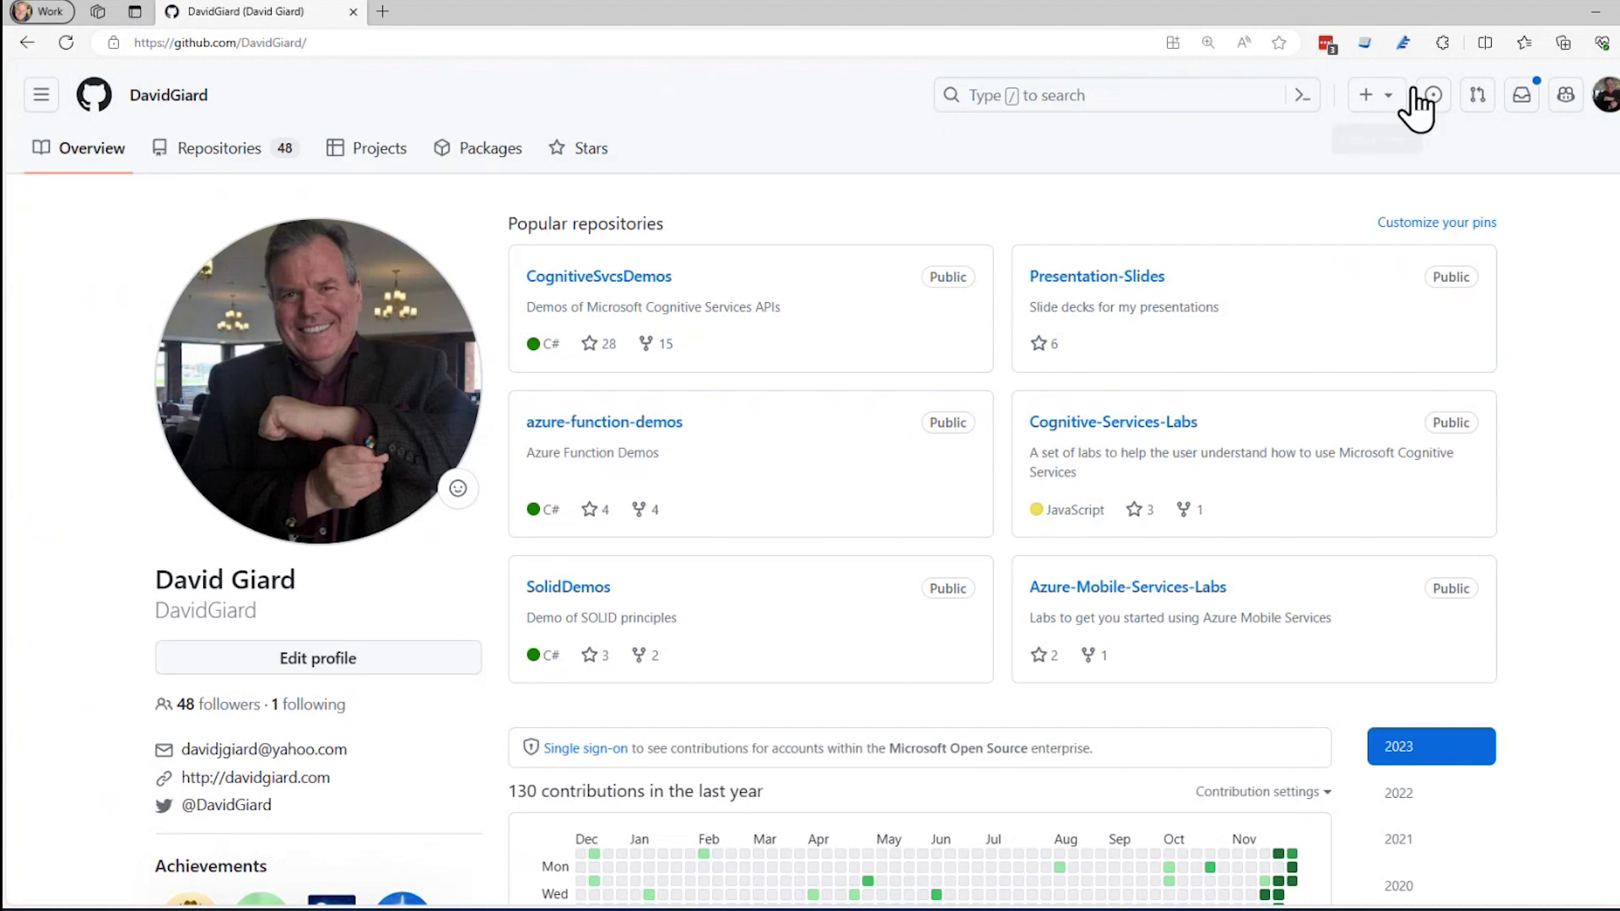
pyautogui.click(1604, 101)
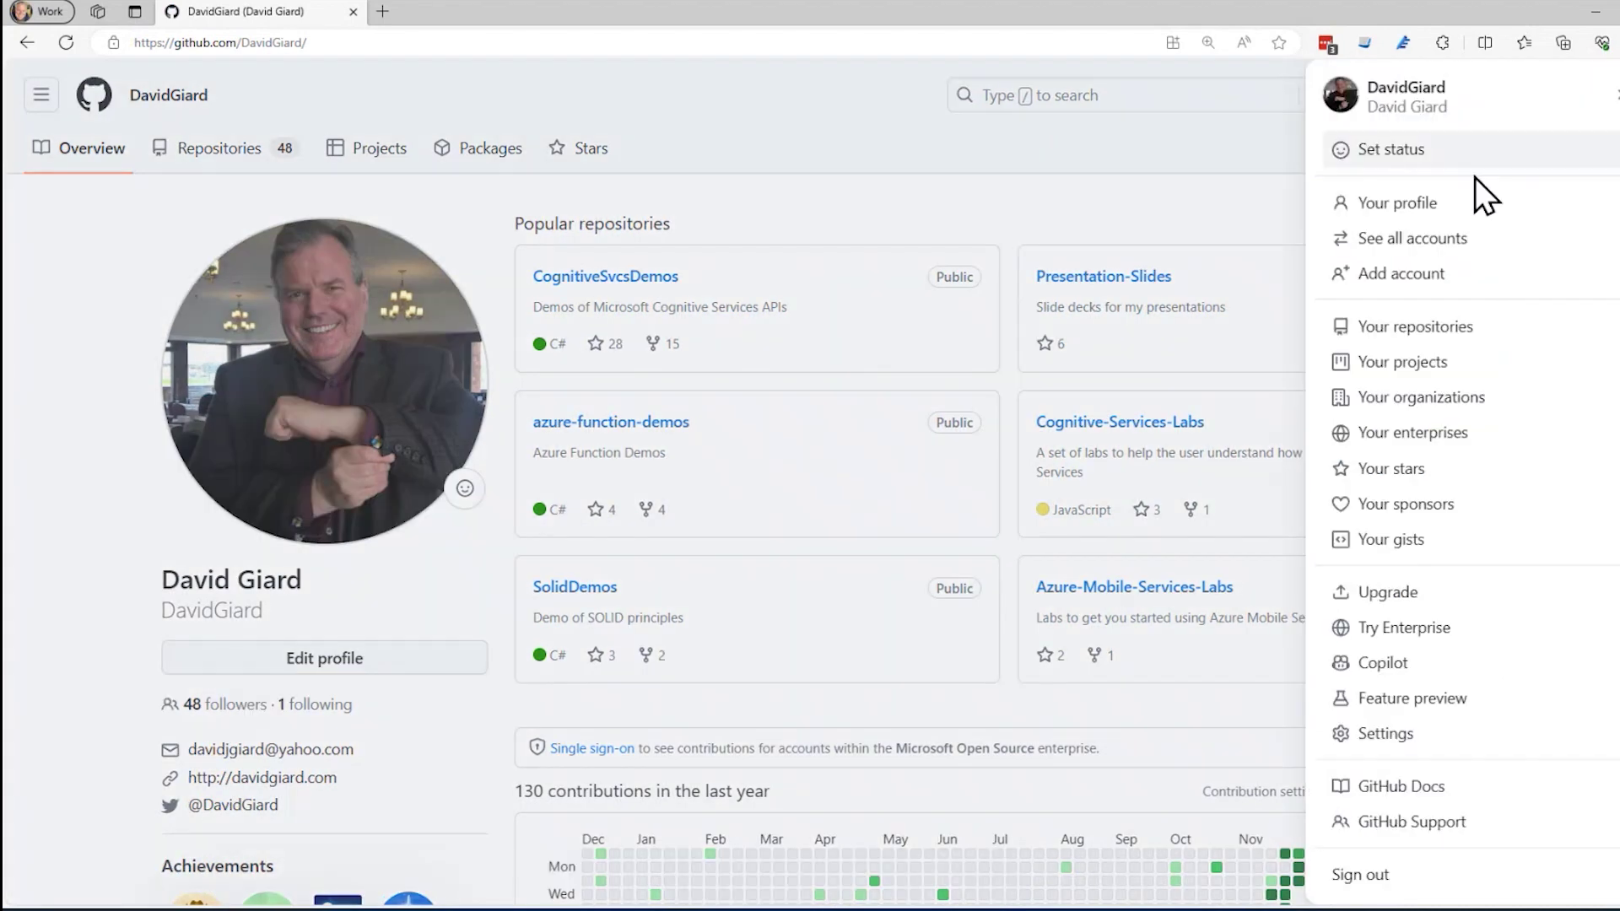
# - Visit Your profile, then Your repositories, from the avatar menu
pyautogui.click(1253, 127)
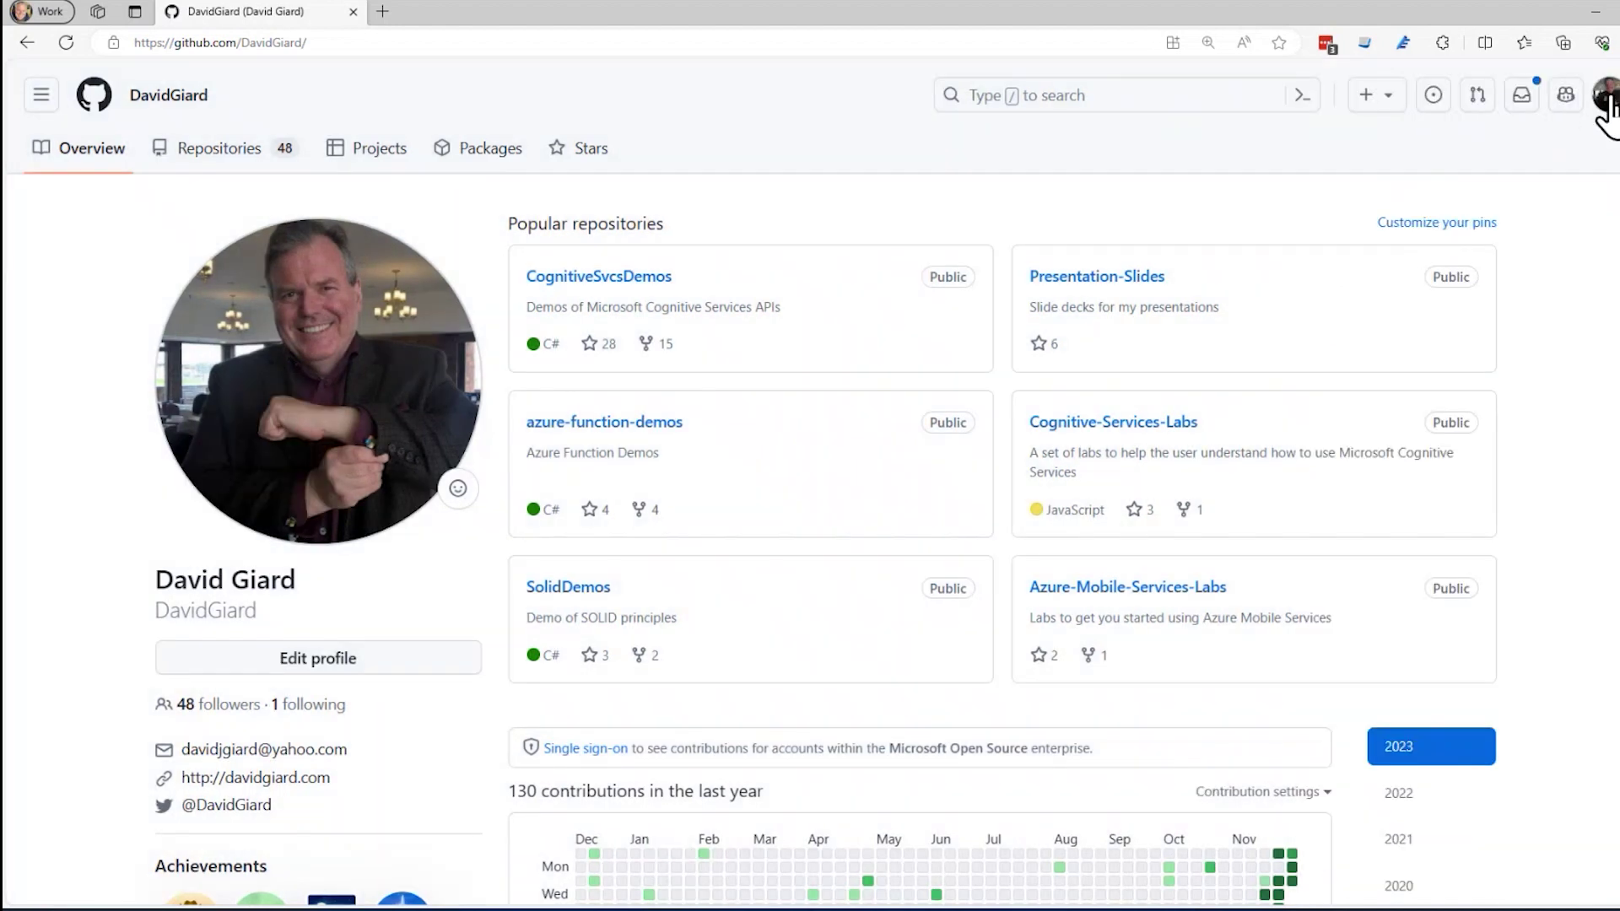
pyautogui.click(1605, 97)
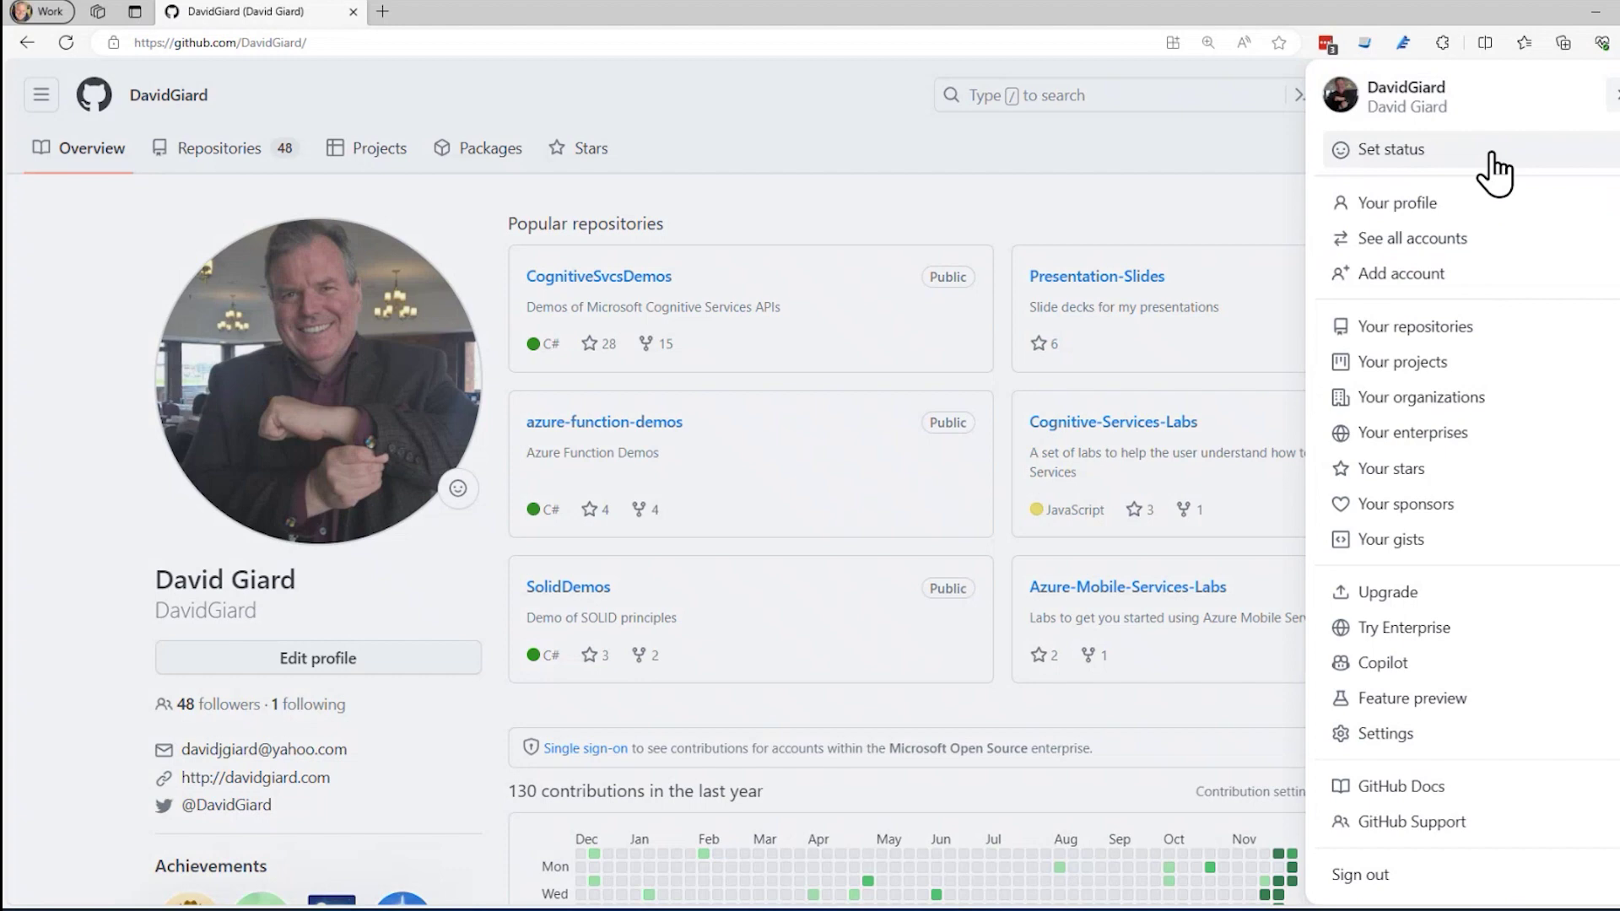
pyautogui.click(1438, 207)
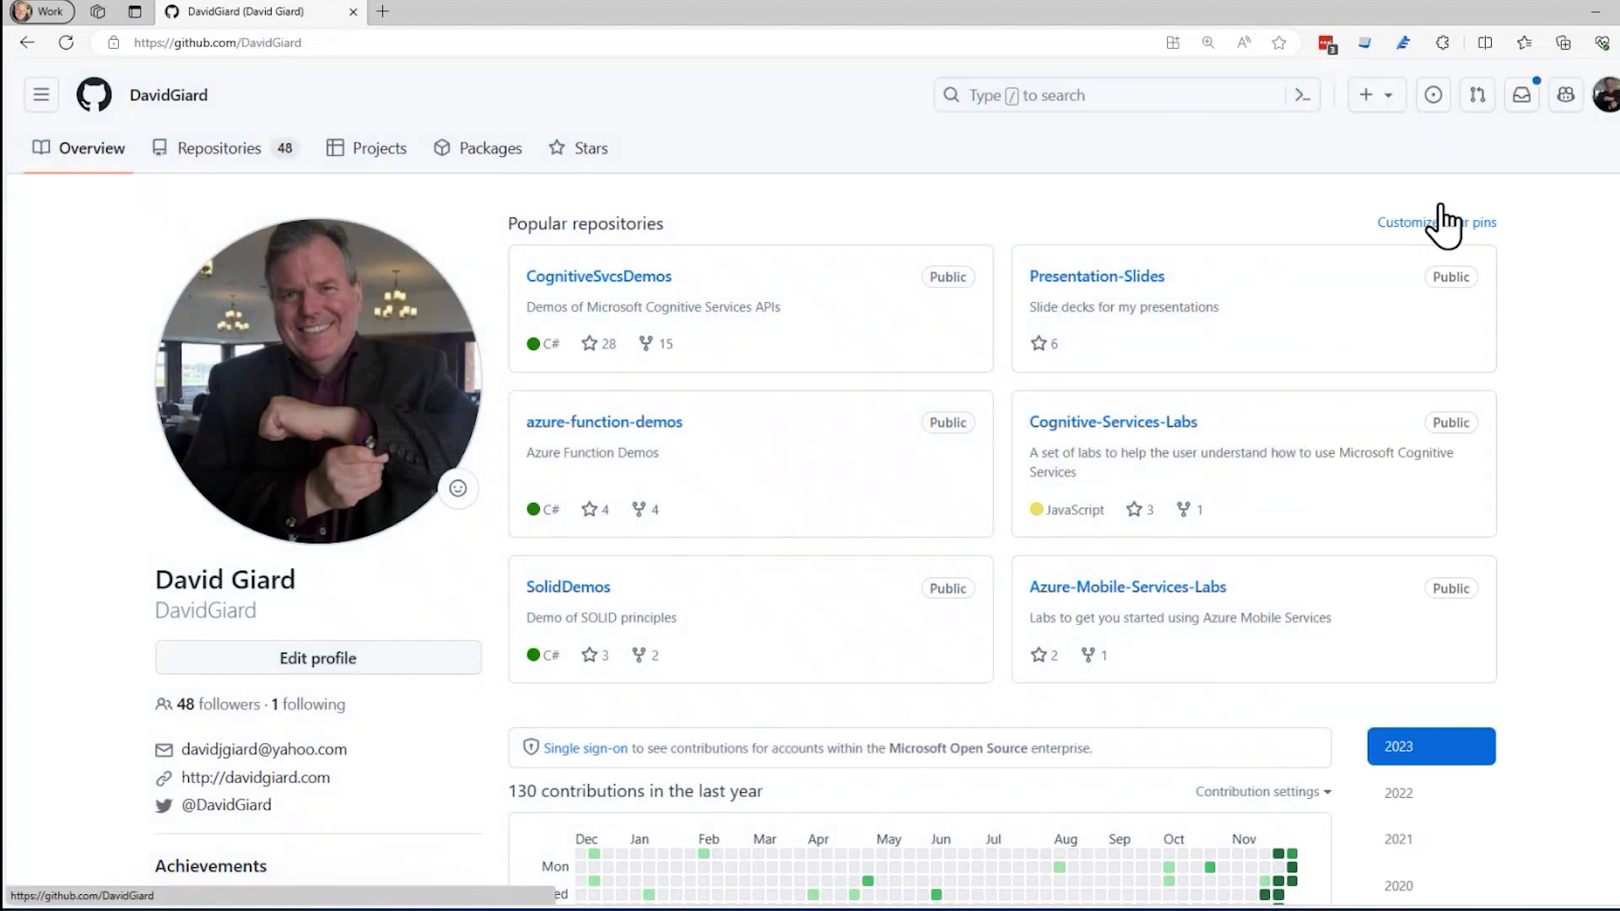
pyautogui.click(1601, 102)
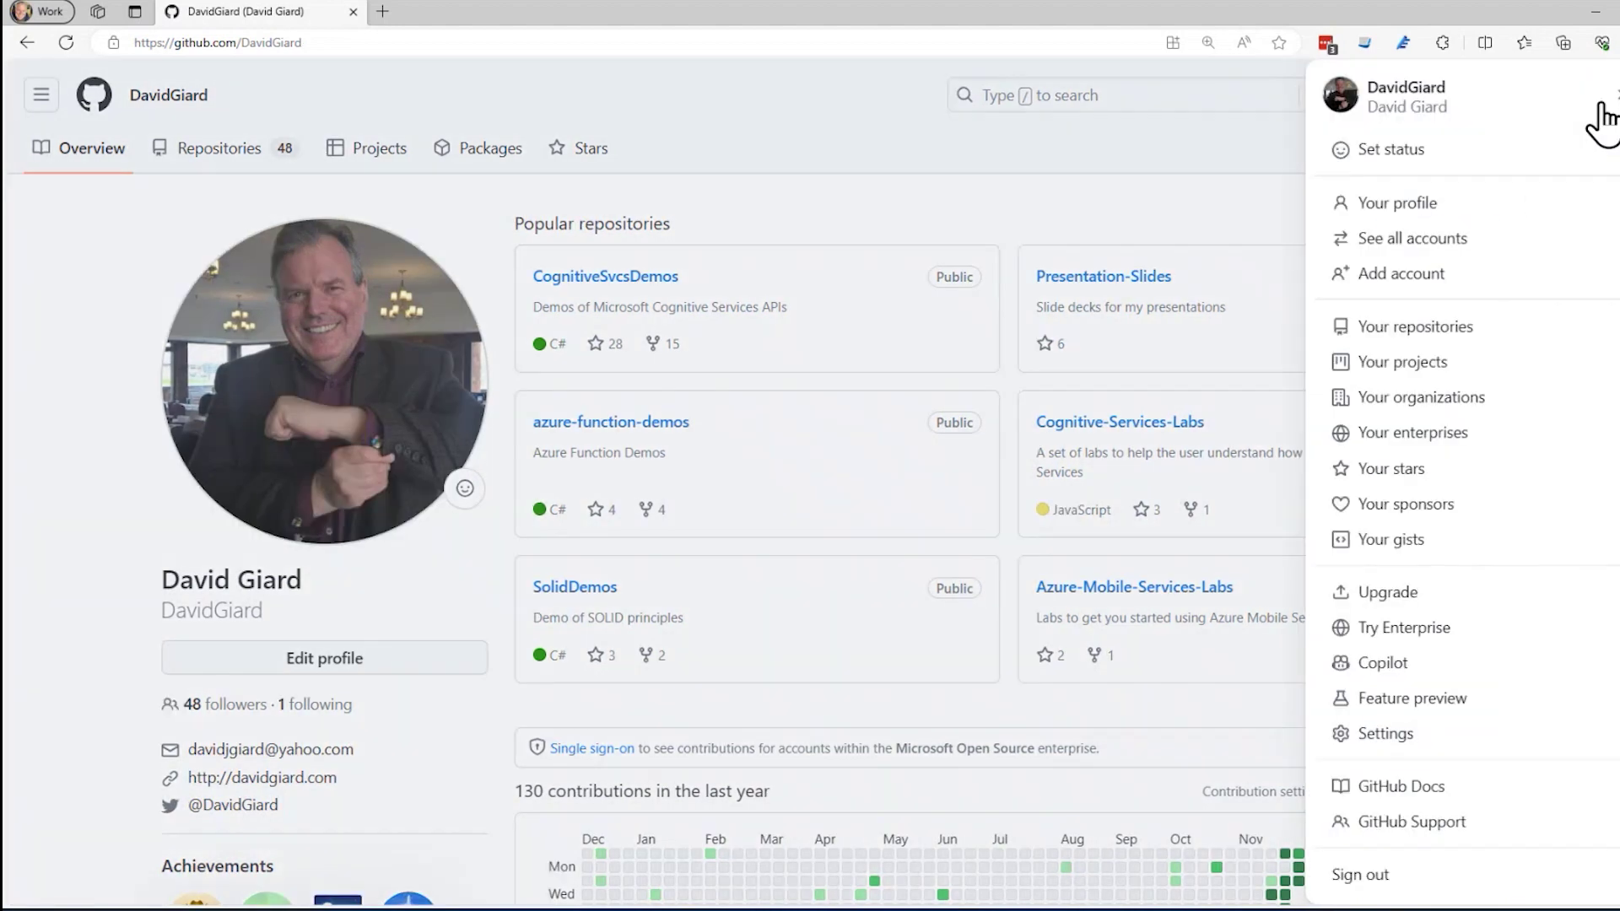
pyautogui.click(1439, 327)
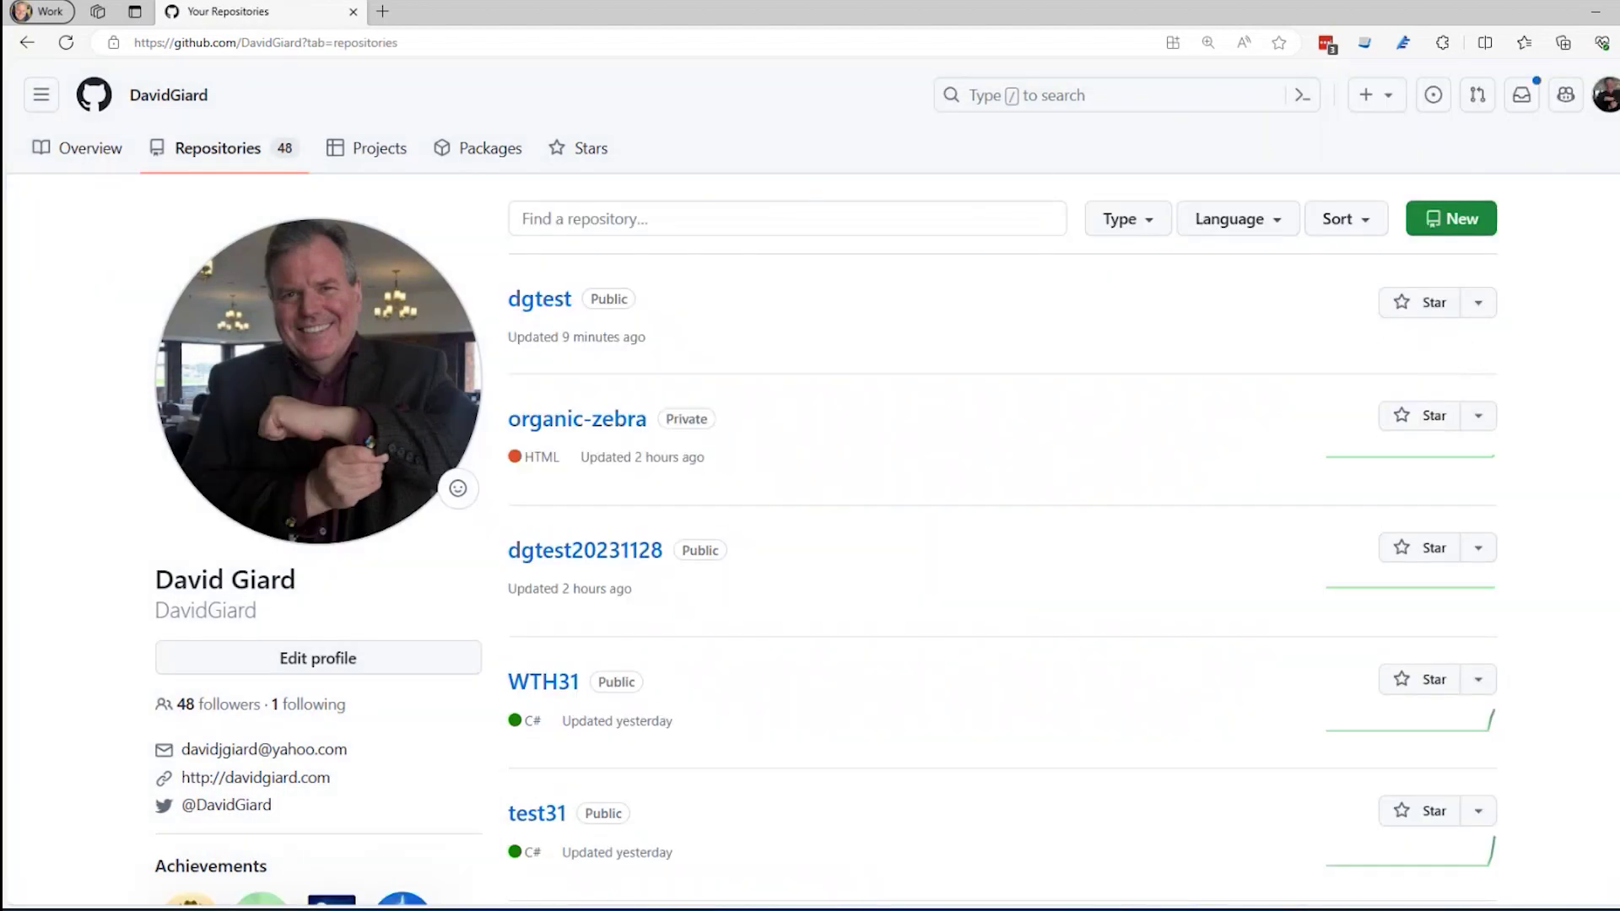
# - Return to Overview, reopen Your repositories, and start a new repository
pyautogui.click(1605, 102)
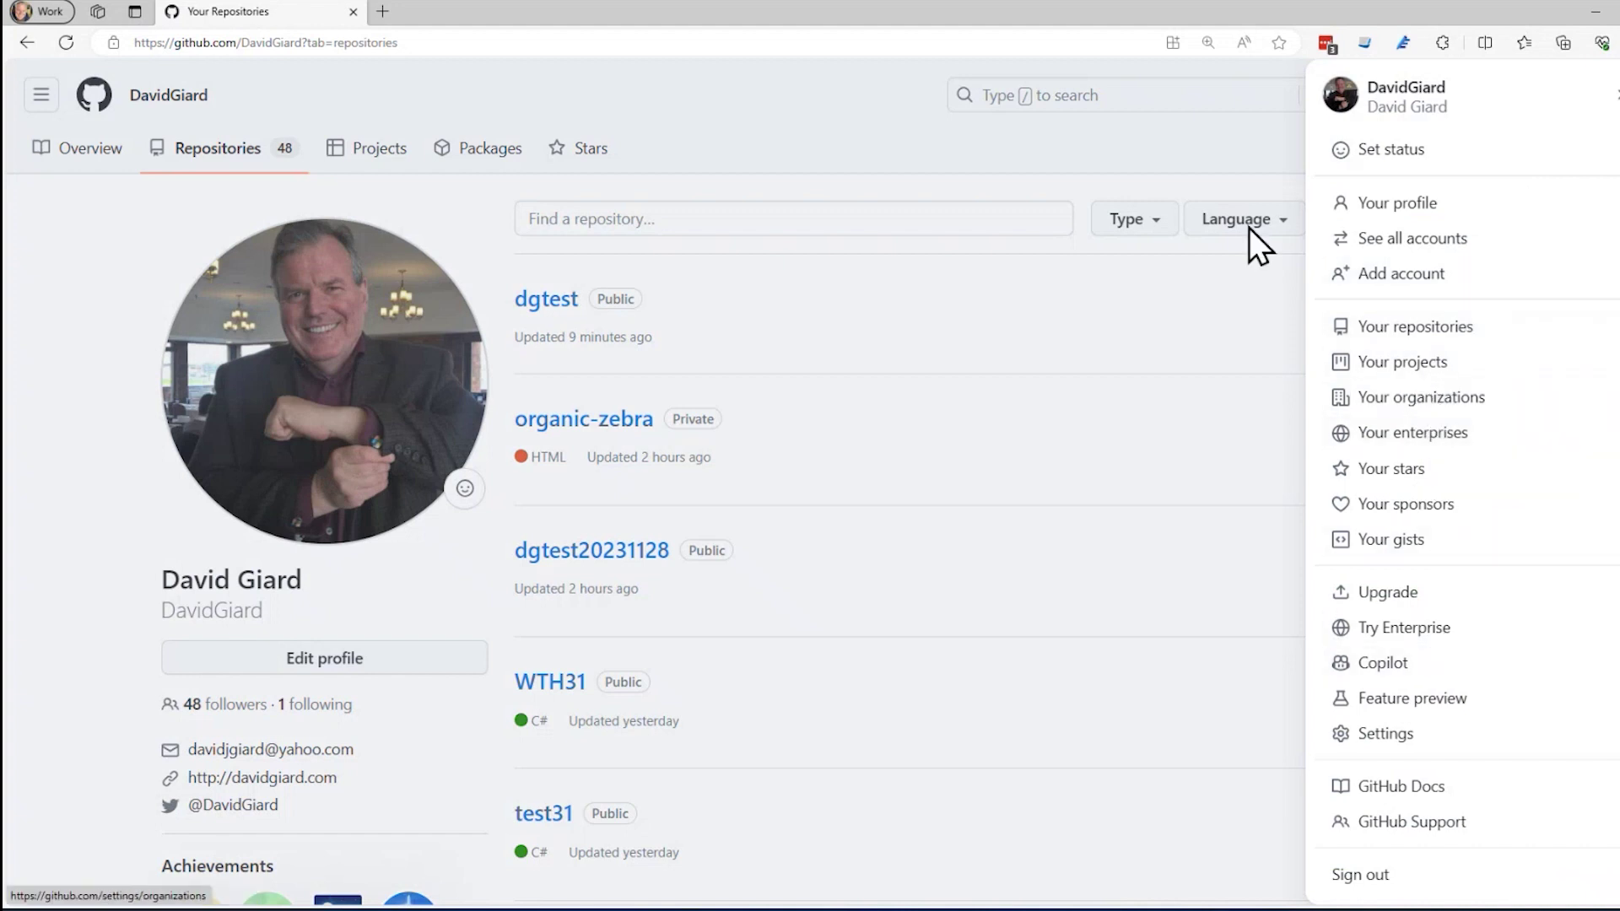
pyautogui.click(1253, 132)
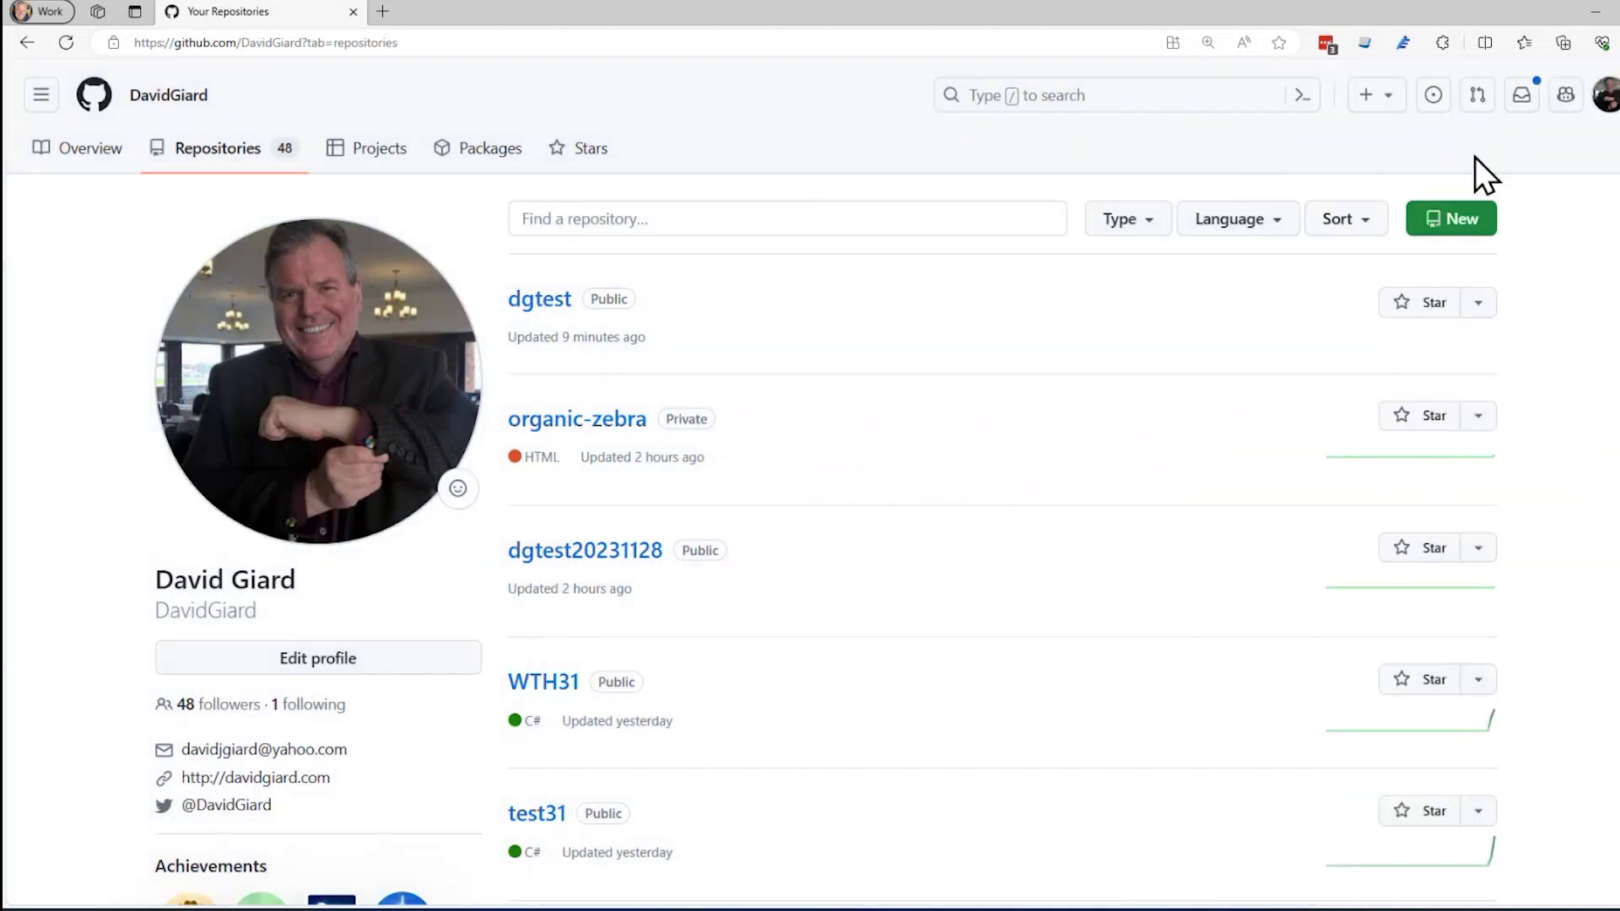
pyautogui.click(84, 150)
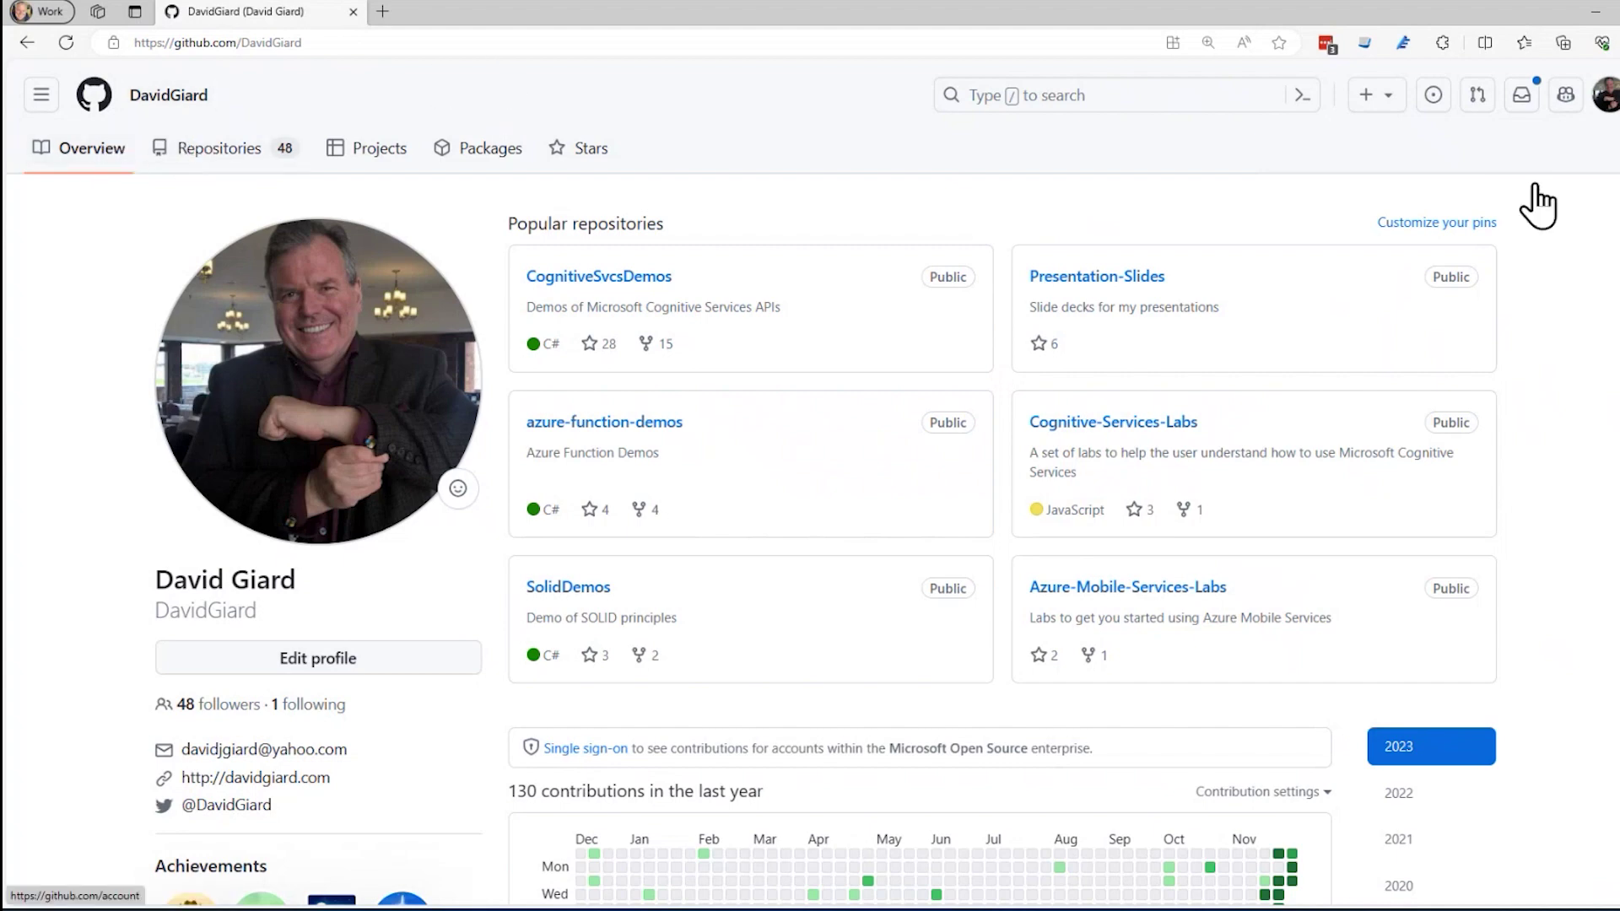
pyautogui.click(1604, 95)
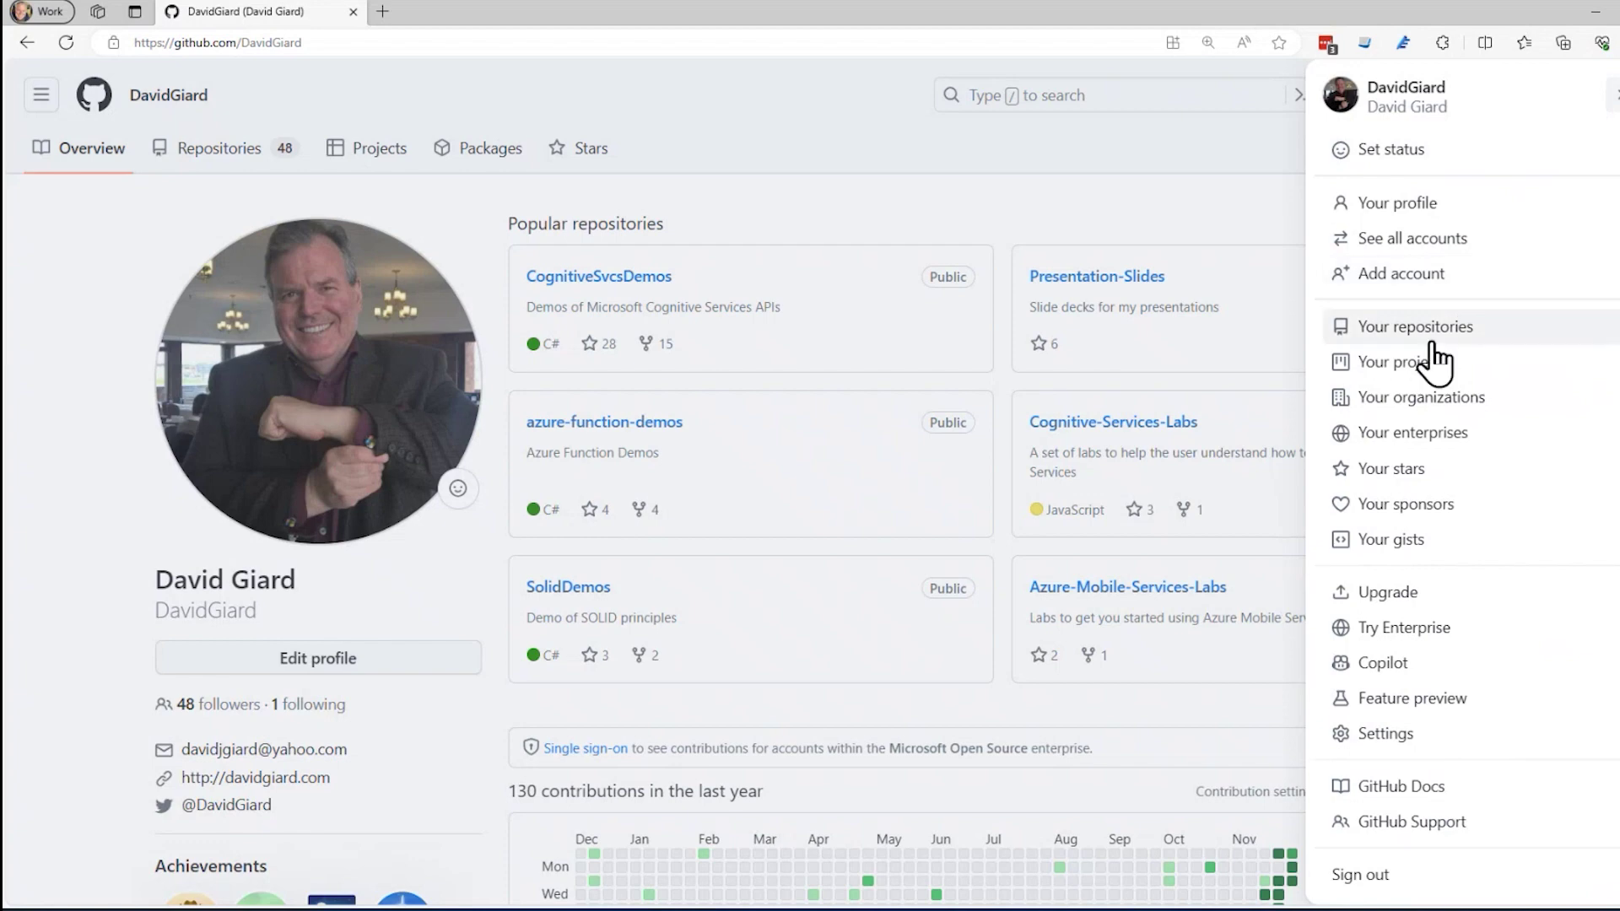
pyautogui.click(842, 115)
pyautogui.click(1606, 101)
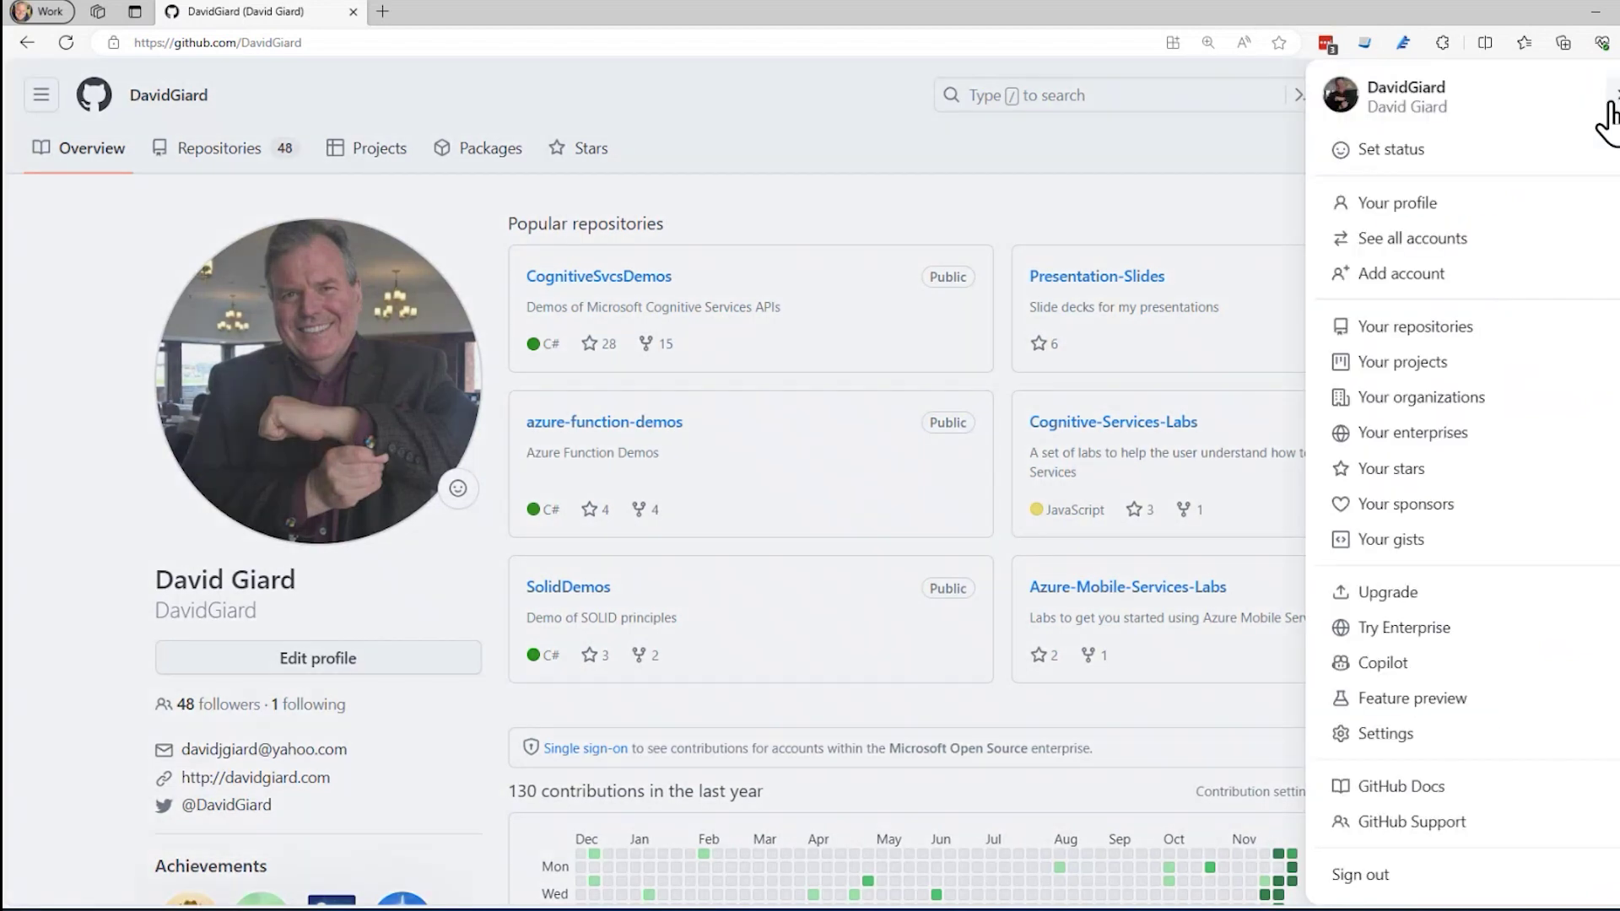
pyautogui.click(1412, 326)
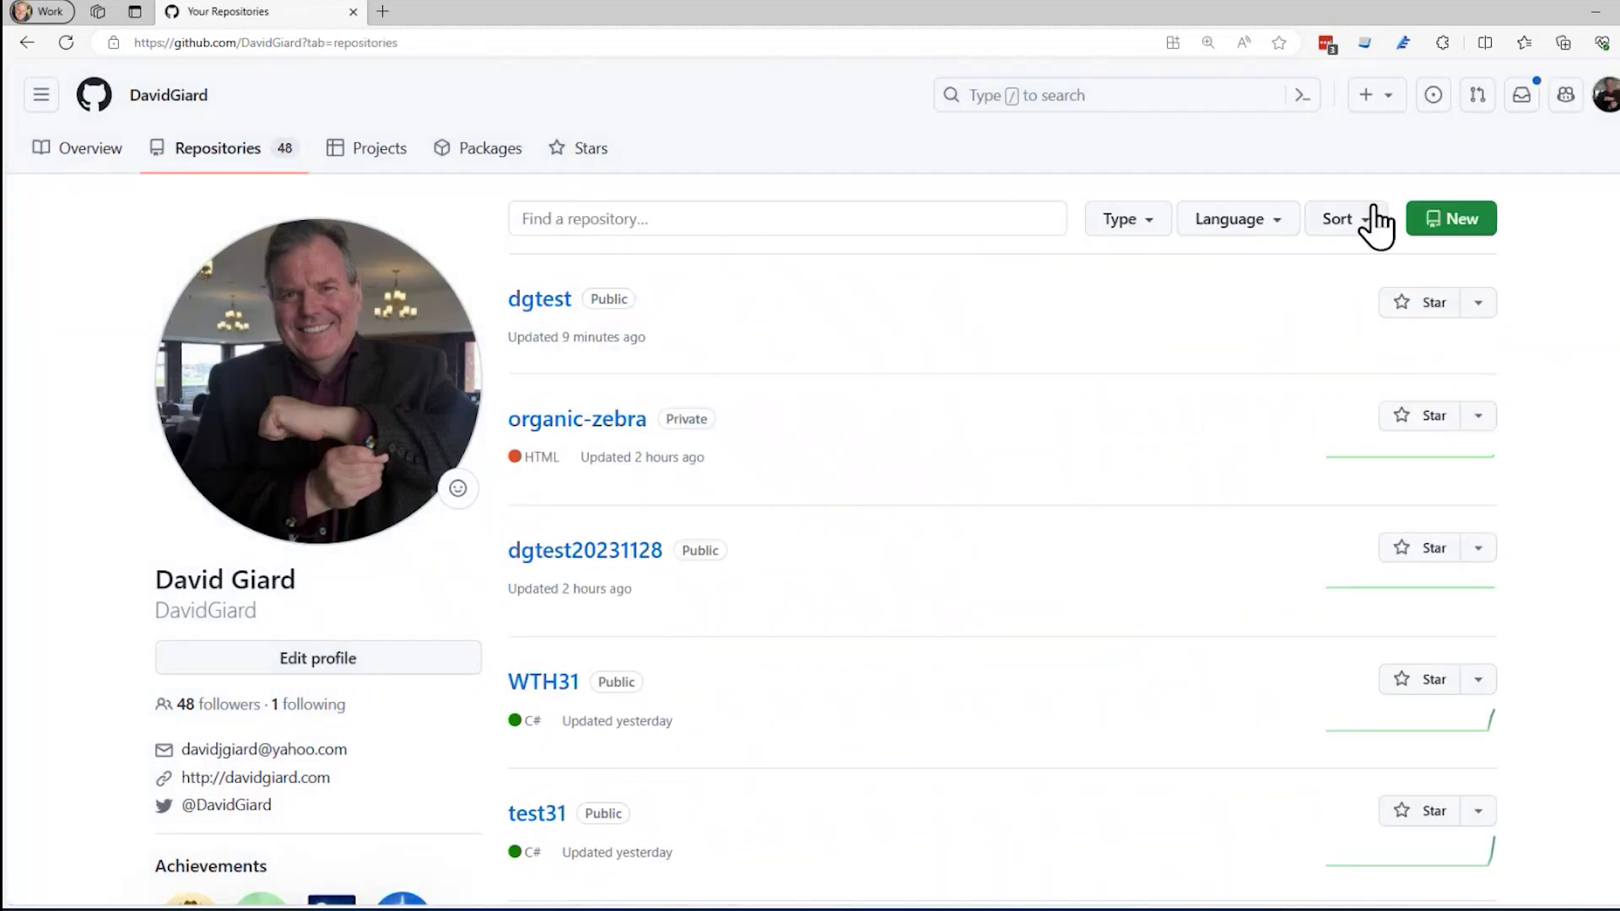
pyautogui.click(1447, 229)
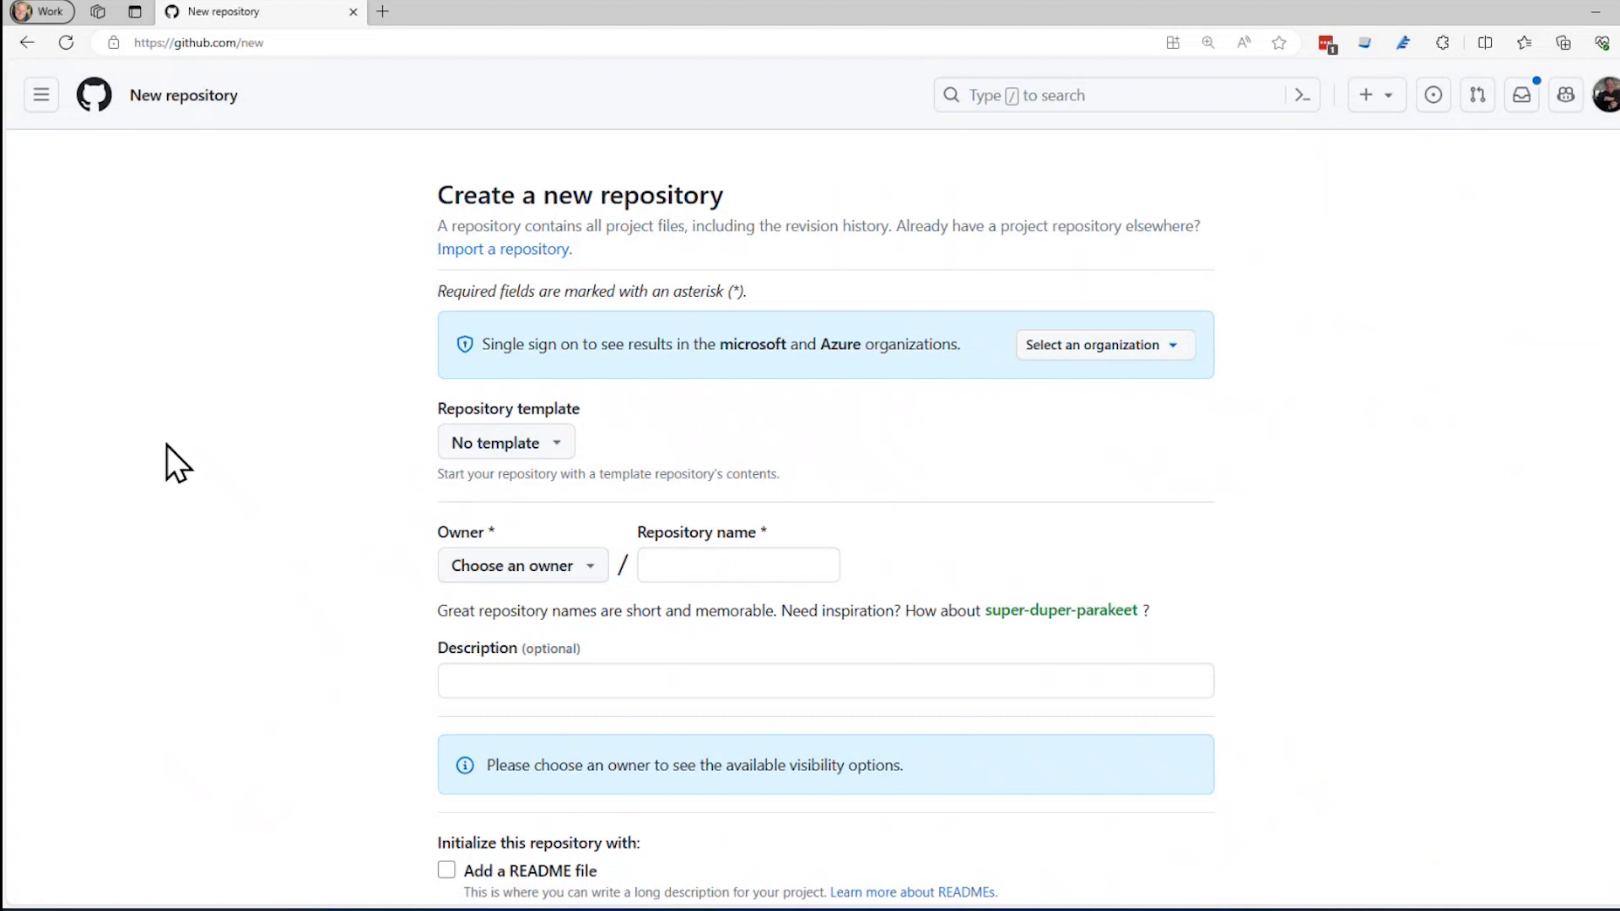
pyautogui.scroll(-1, 163, 445)
# - Leave the template unset and make the personal account the repository owner
pyautogui.click(551, 310)
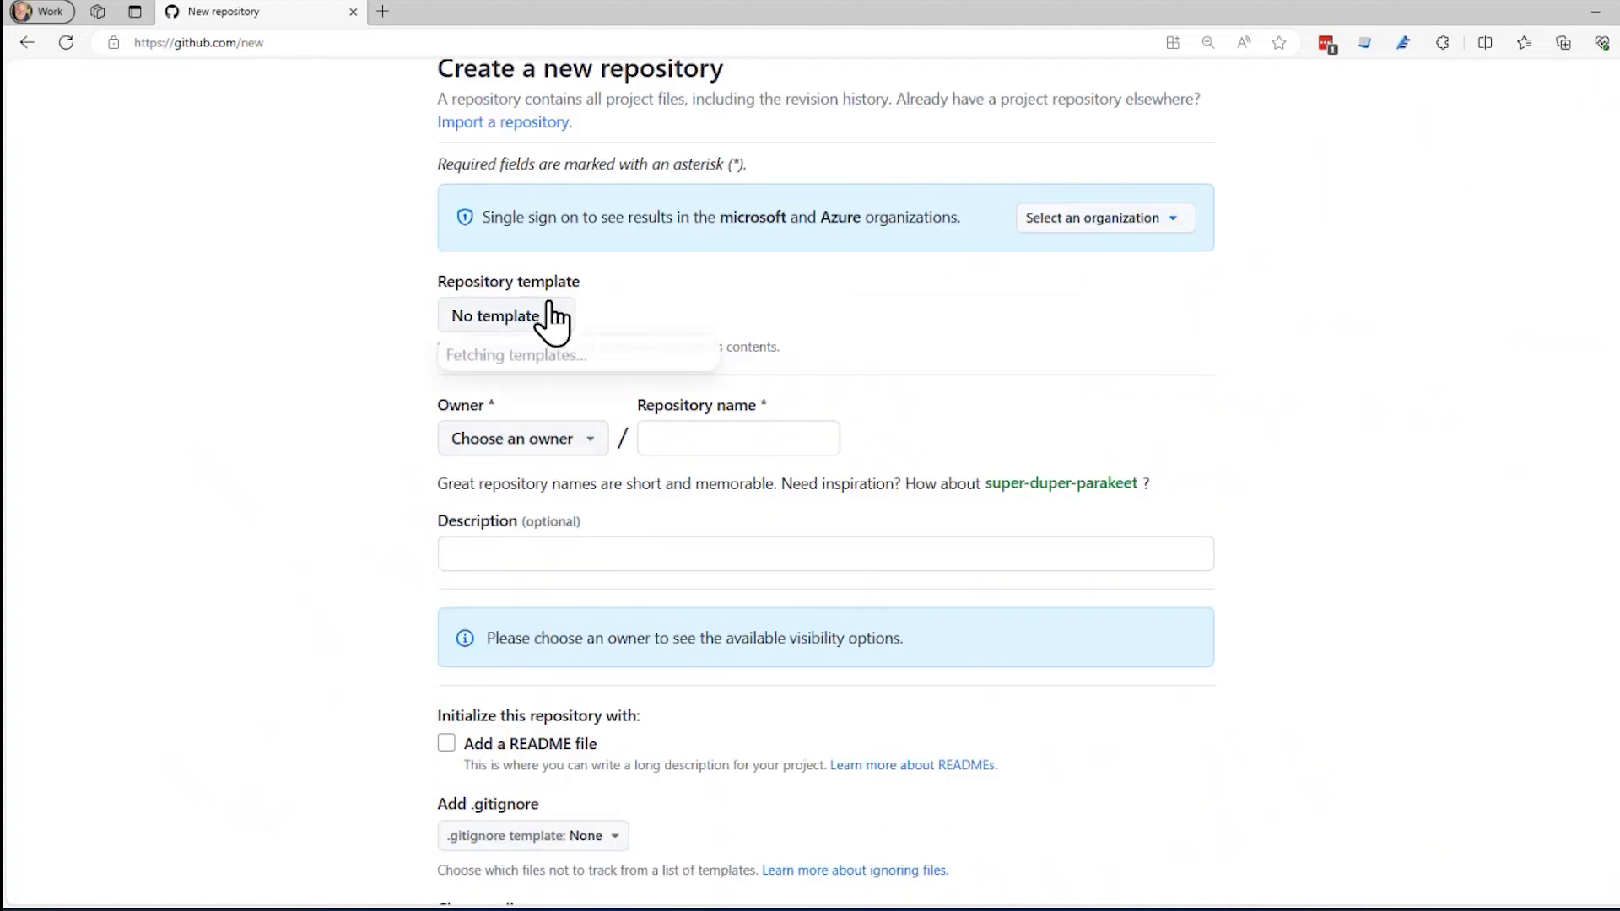
pyautogui.click(334, 315)
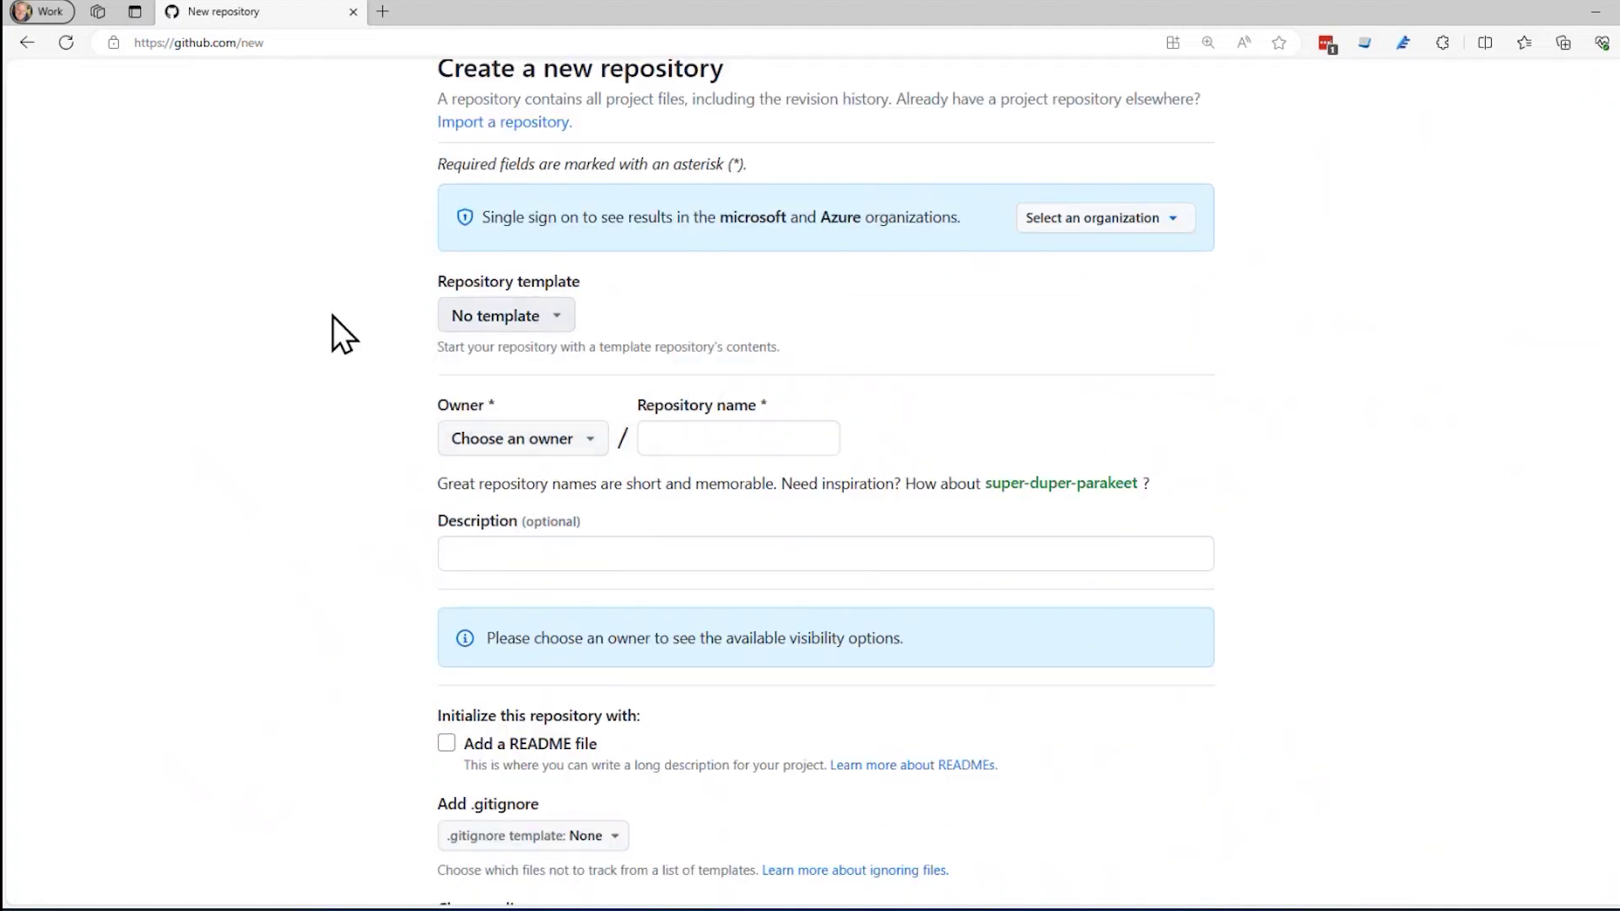
pyautogui.scroll(-1, 278, 418)
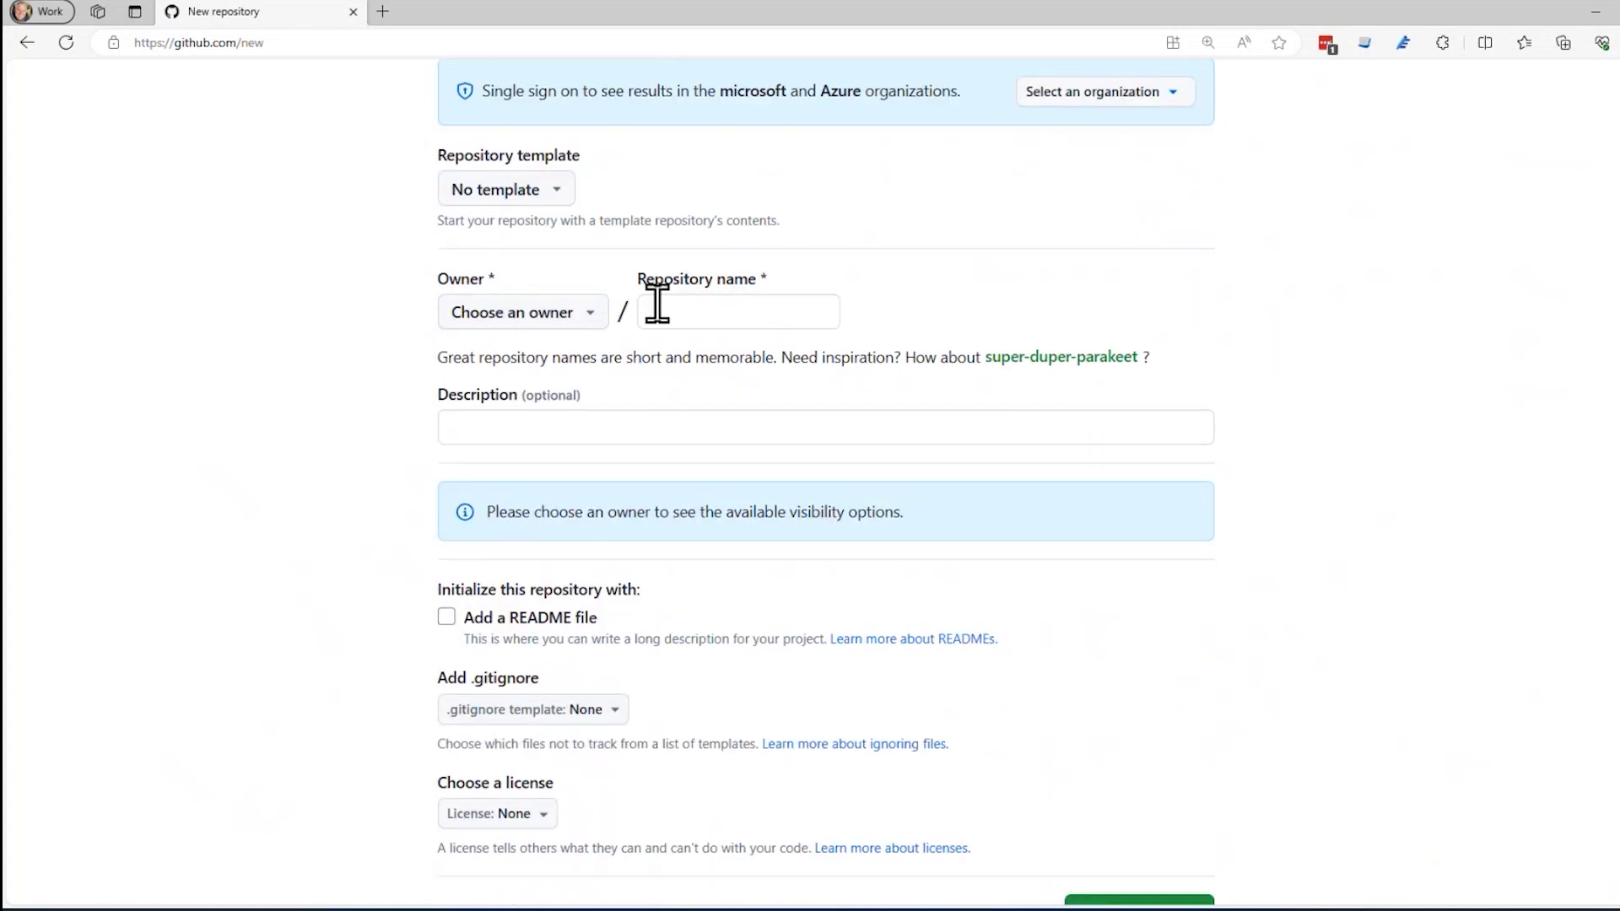
pyautogui.click(583, 313)
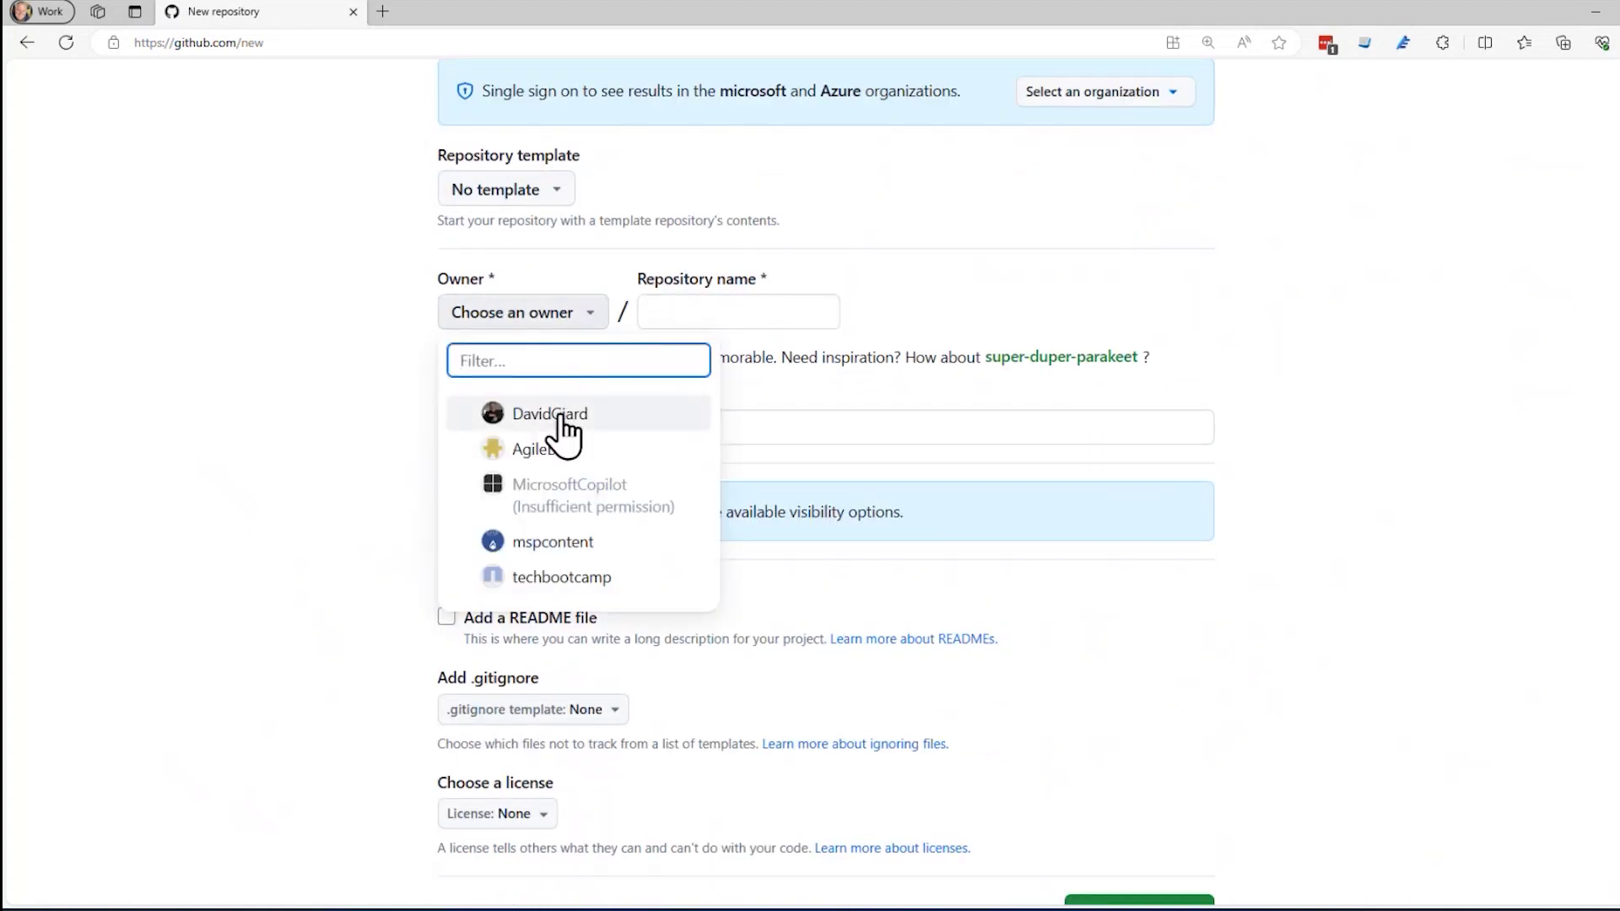
pyautogui.click(557, 415)
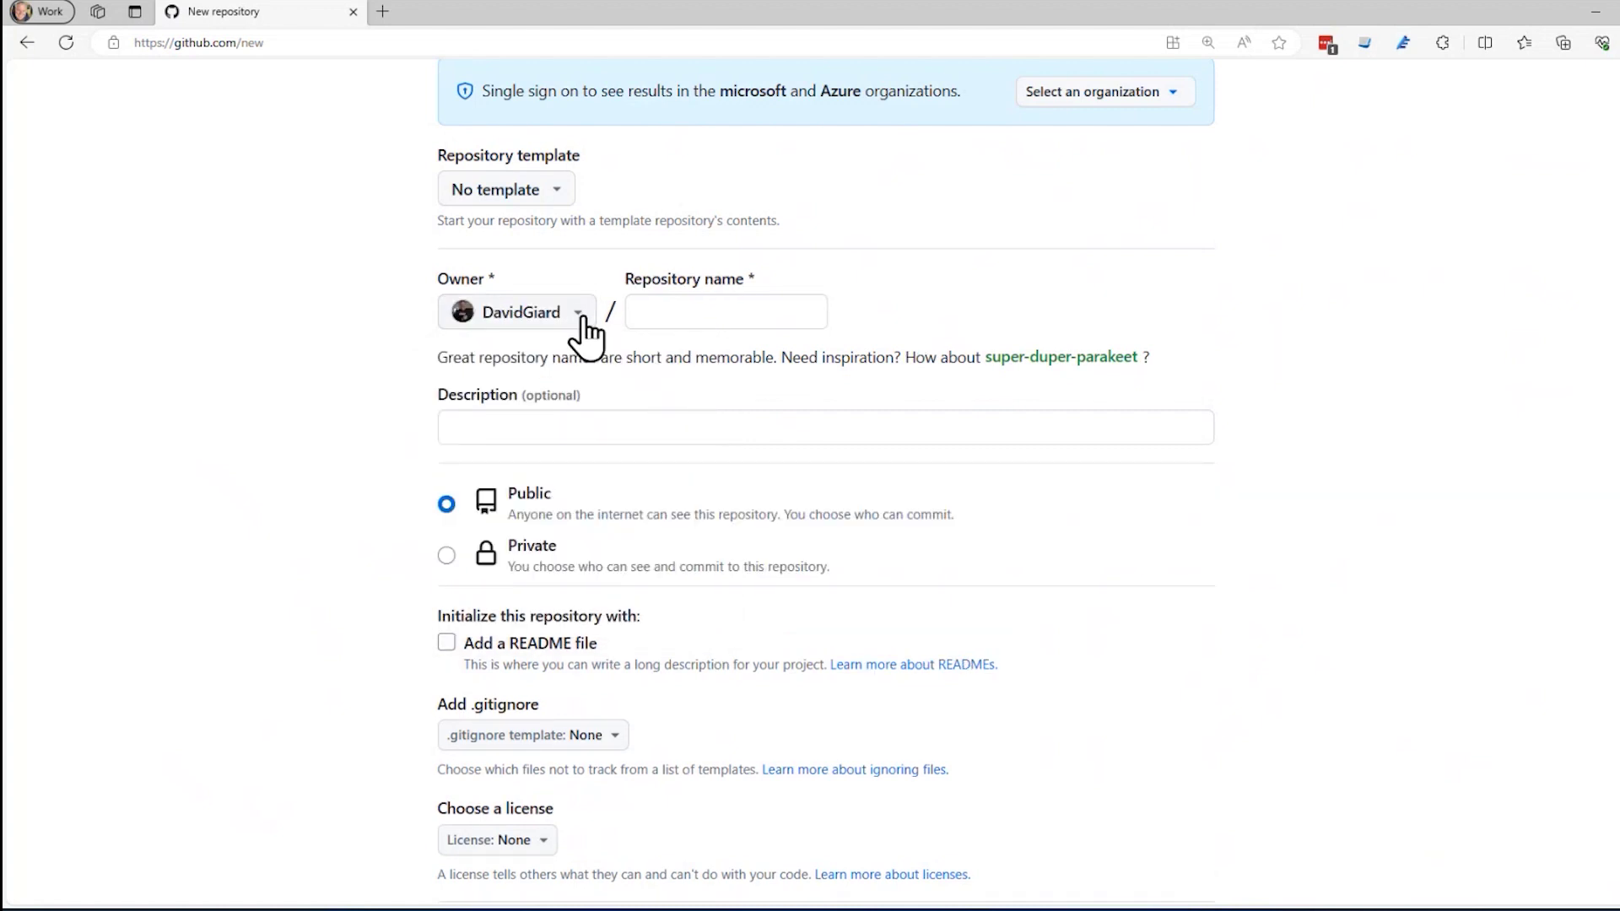
# - Name it gcastrepo, describe it as 'Demo repo for GCast', and keep visibility Public
pyautogui.click(673, 304)
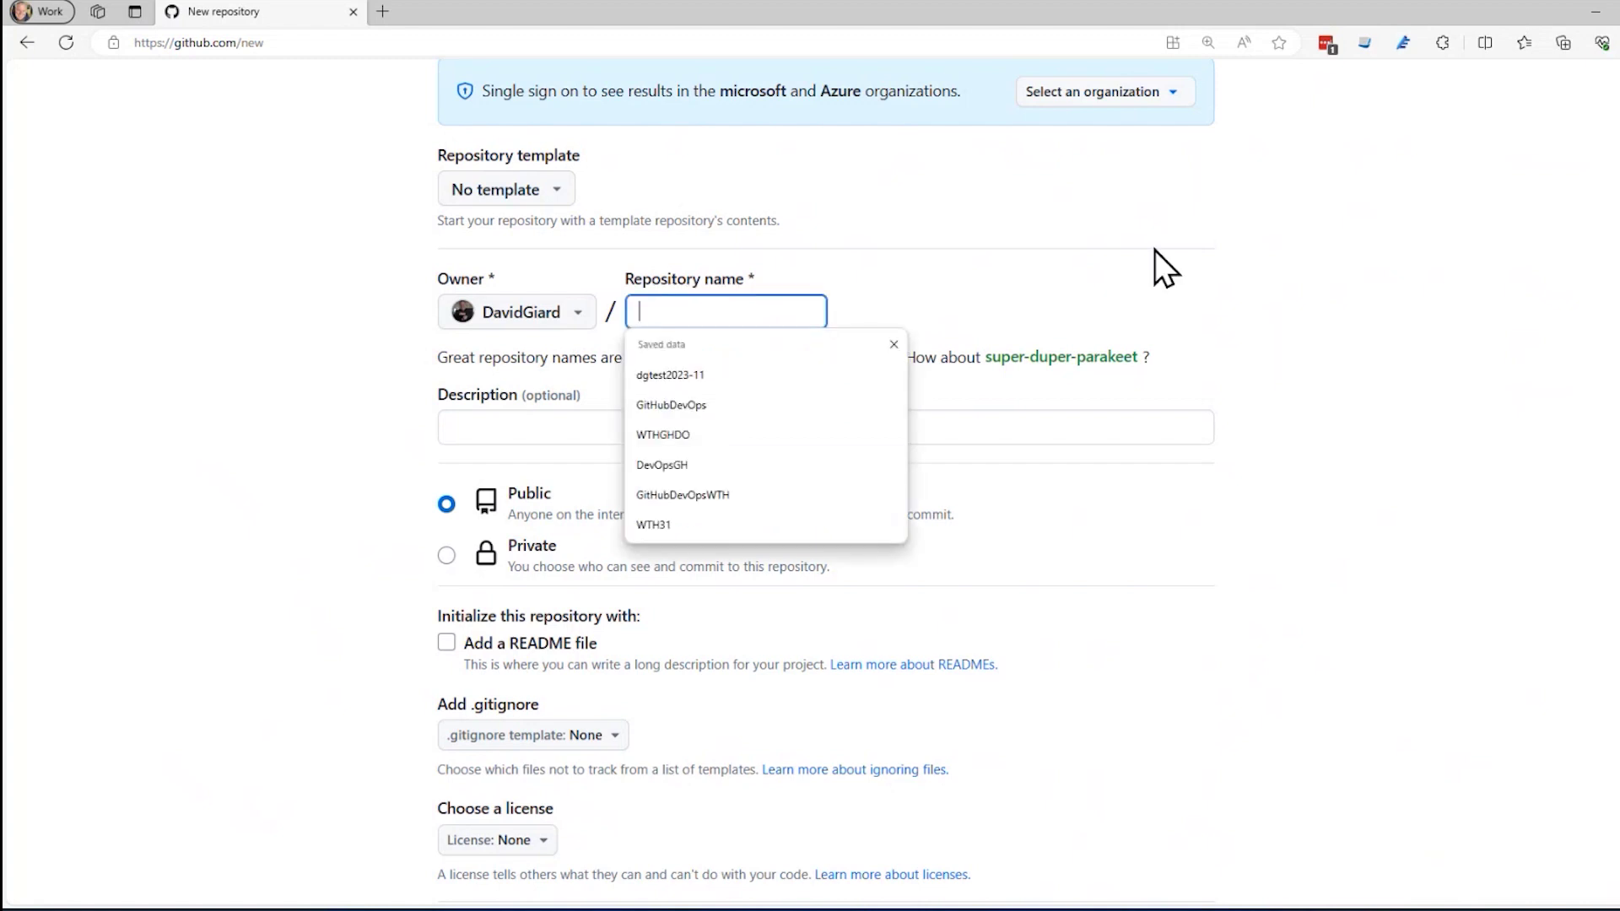
pyautogui.write('g')
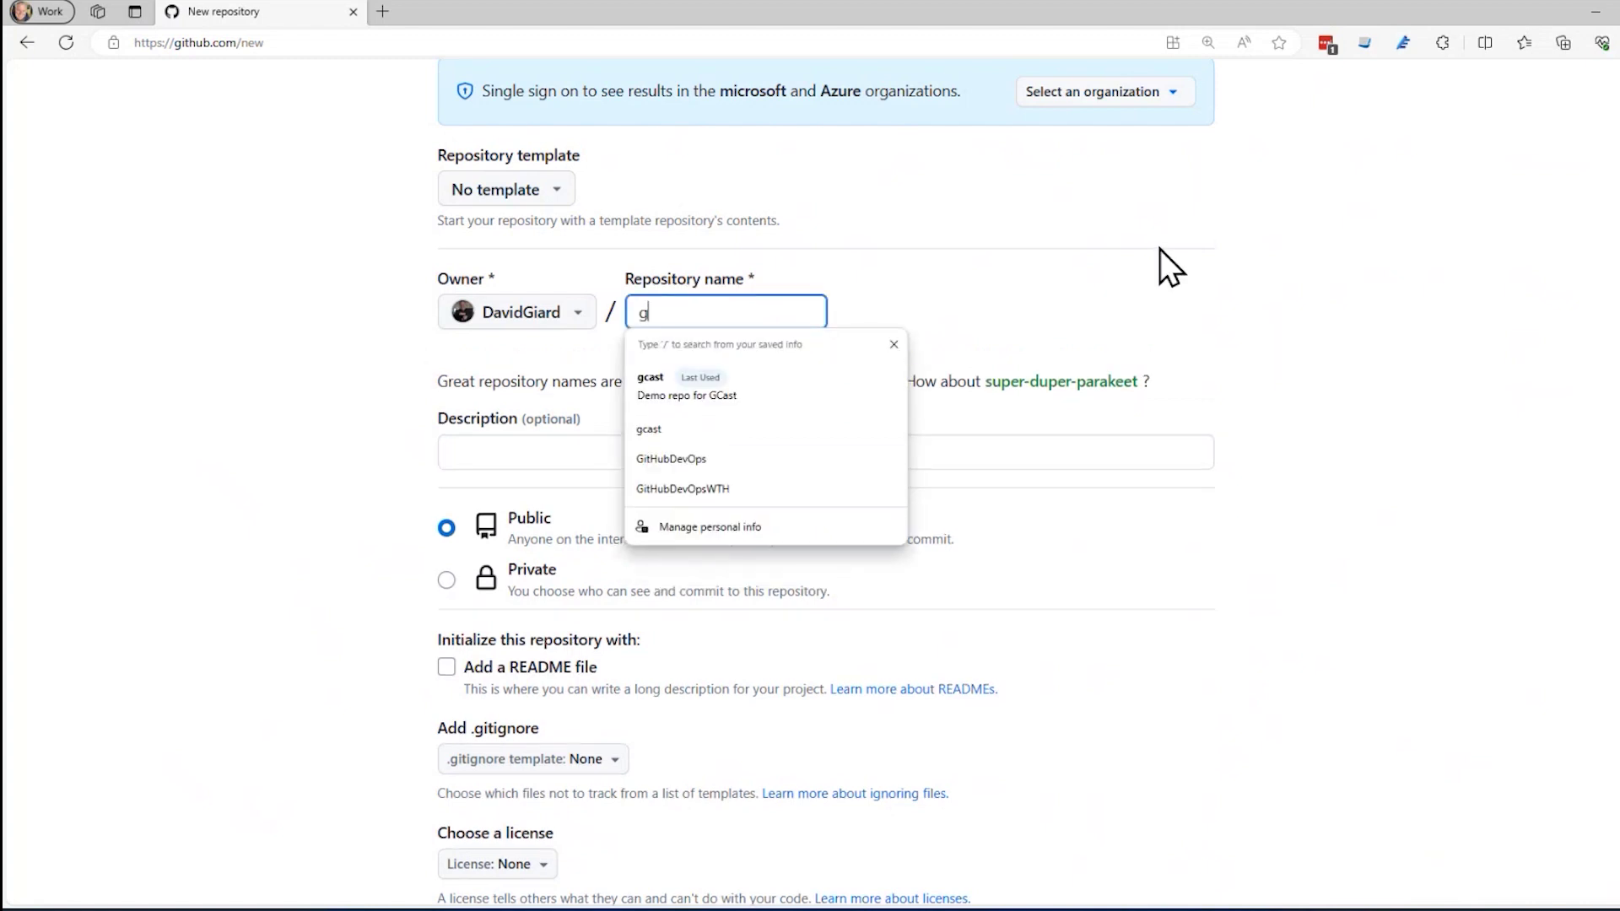
pyautogui.write('castrep')
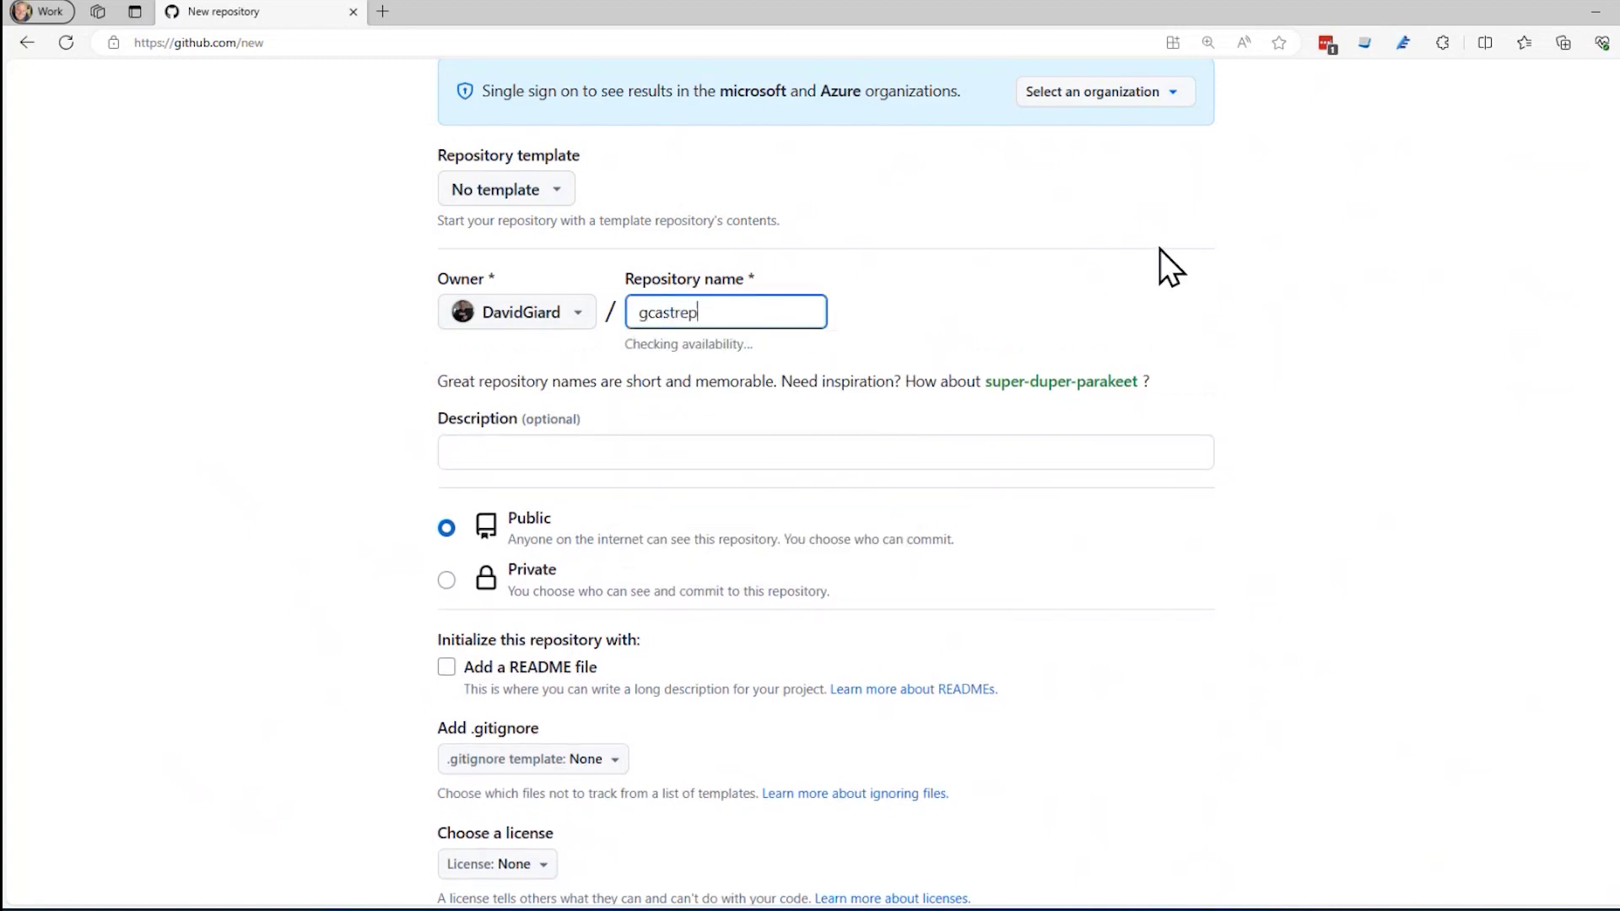
pyautogui.write('o')
pyautogui.press('Tab')
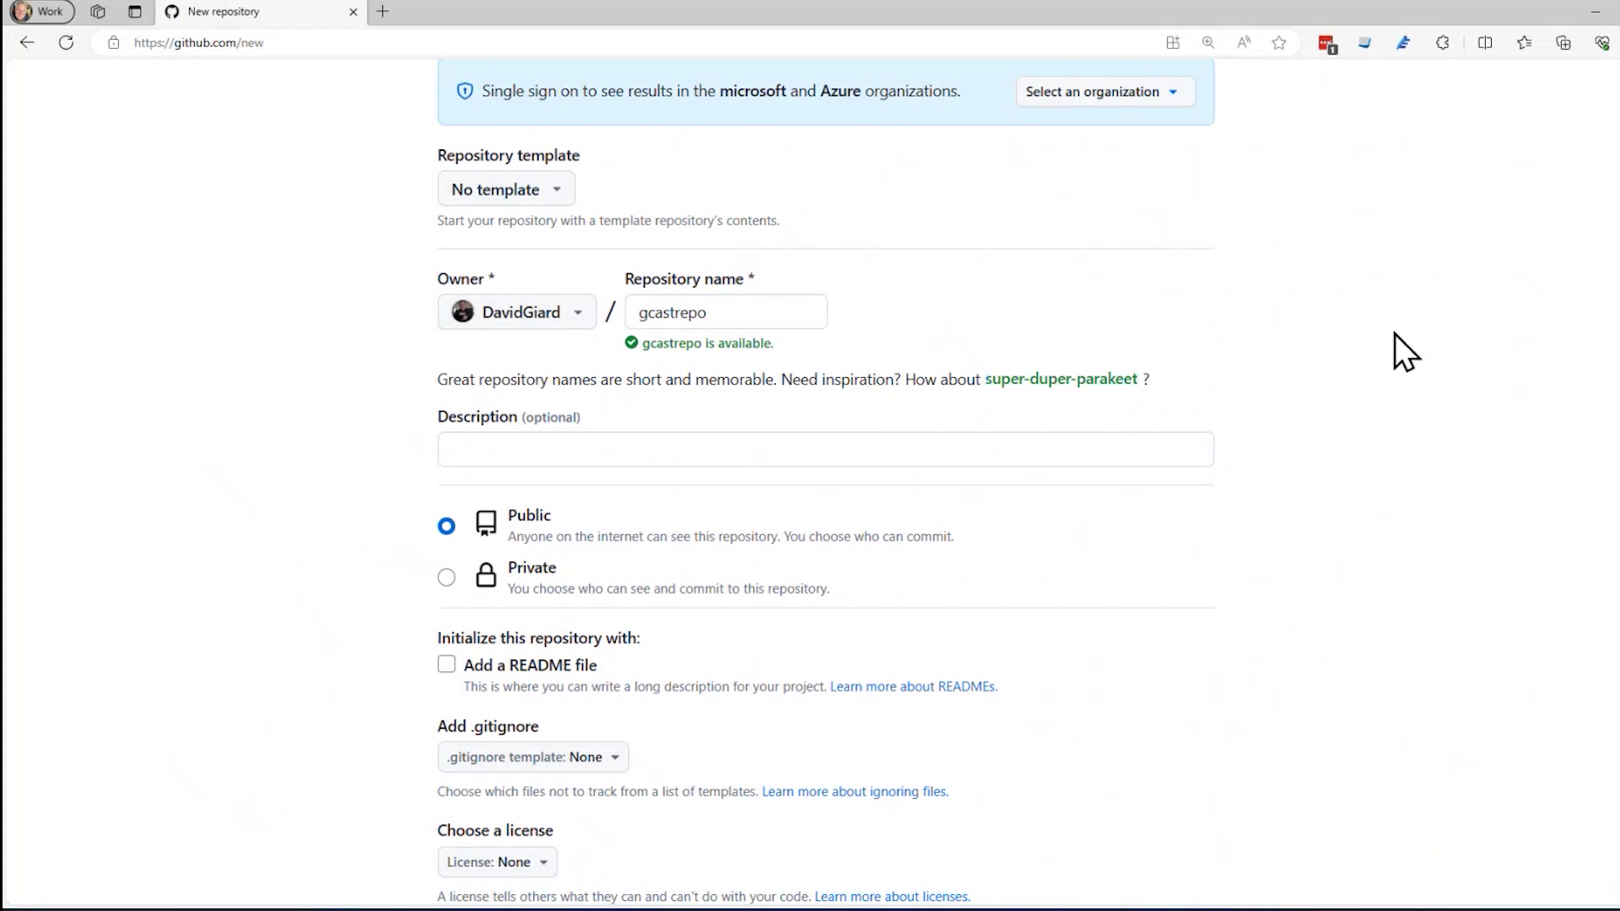
pyautogui.click(707, 314)
pyautogui.scroll(-1, 1283, 348)
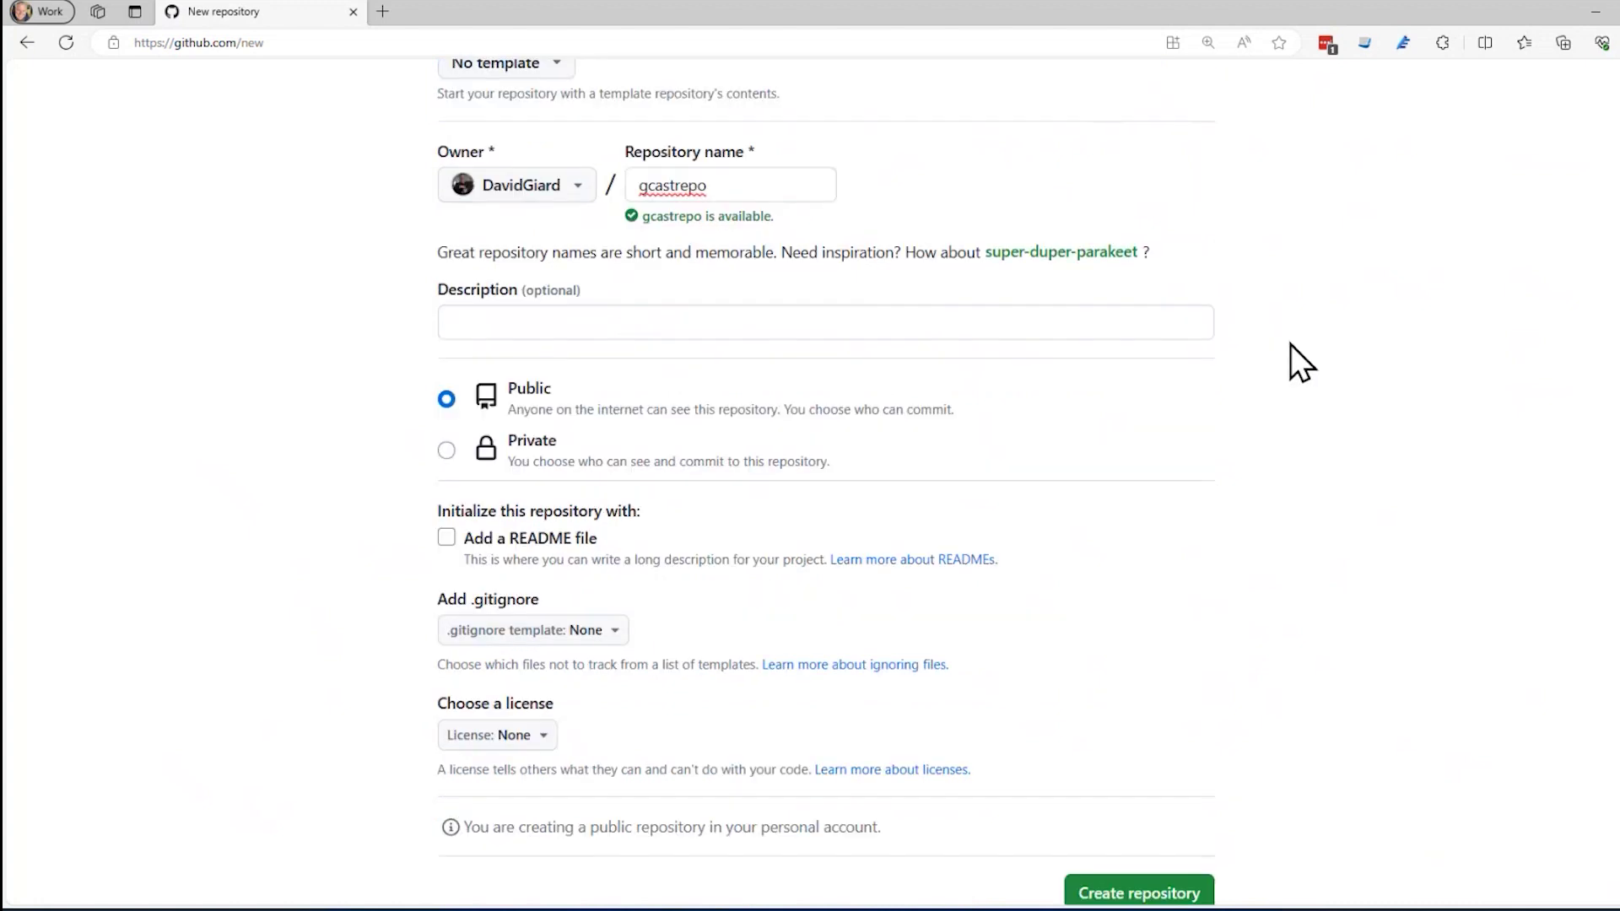
pyautogui.click(809, 324)
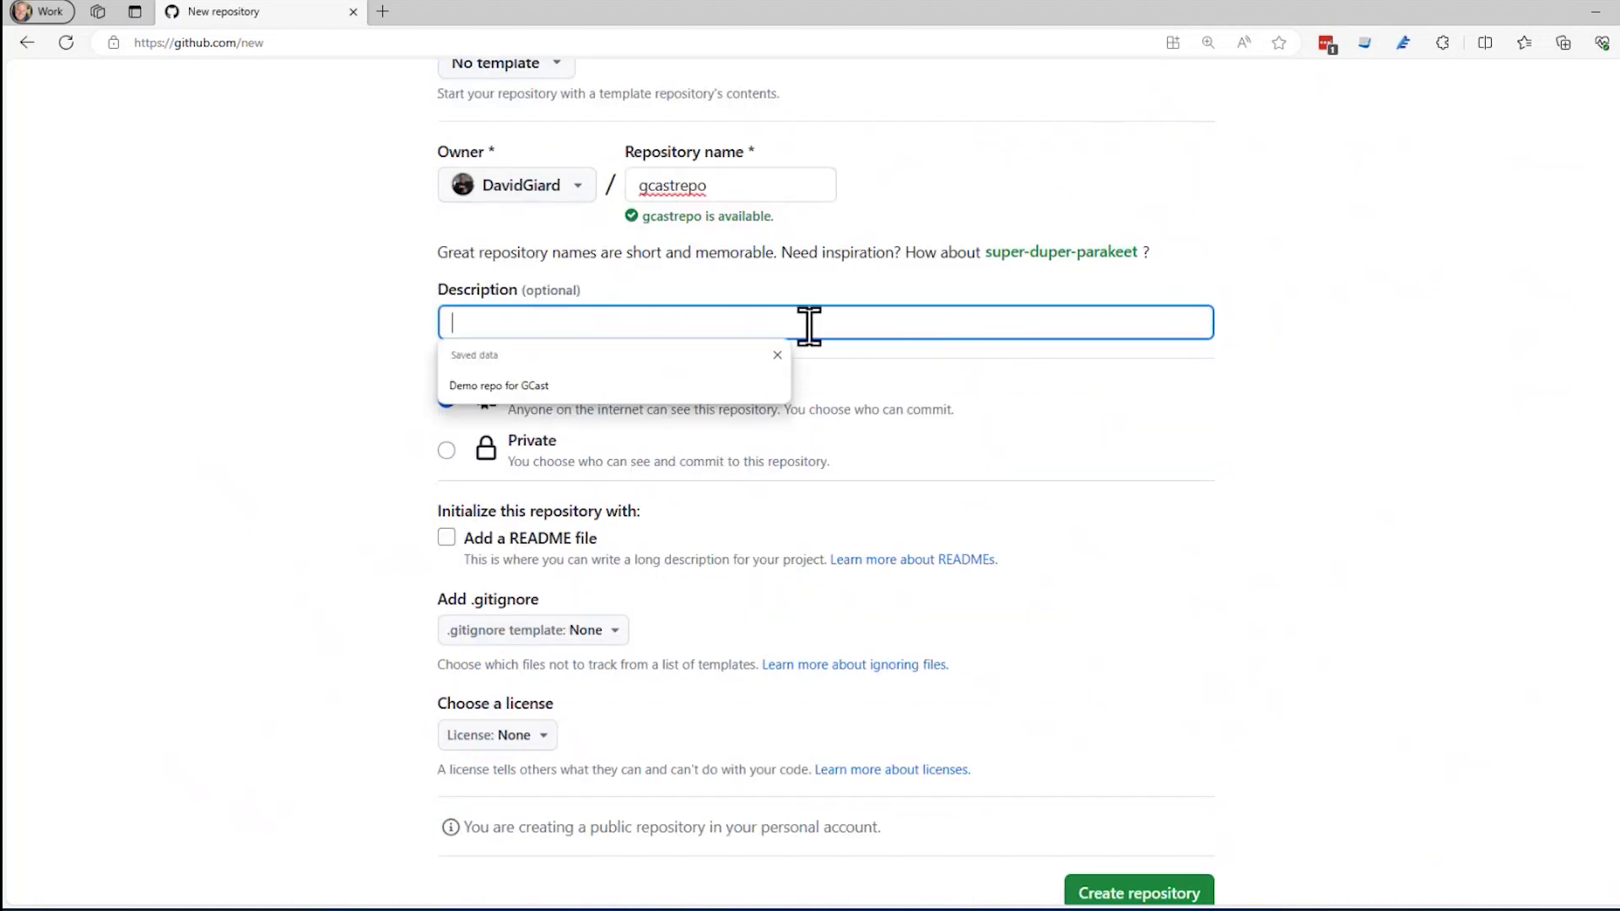
pyautogui.write('Demo')
pyautogui.press('Tab')
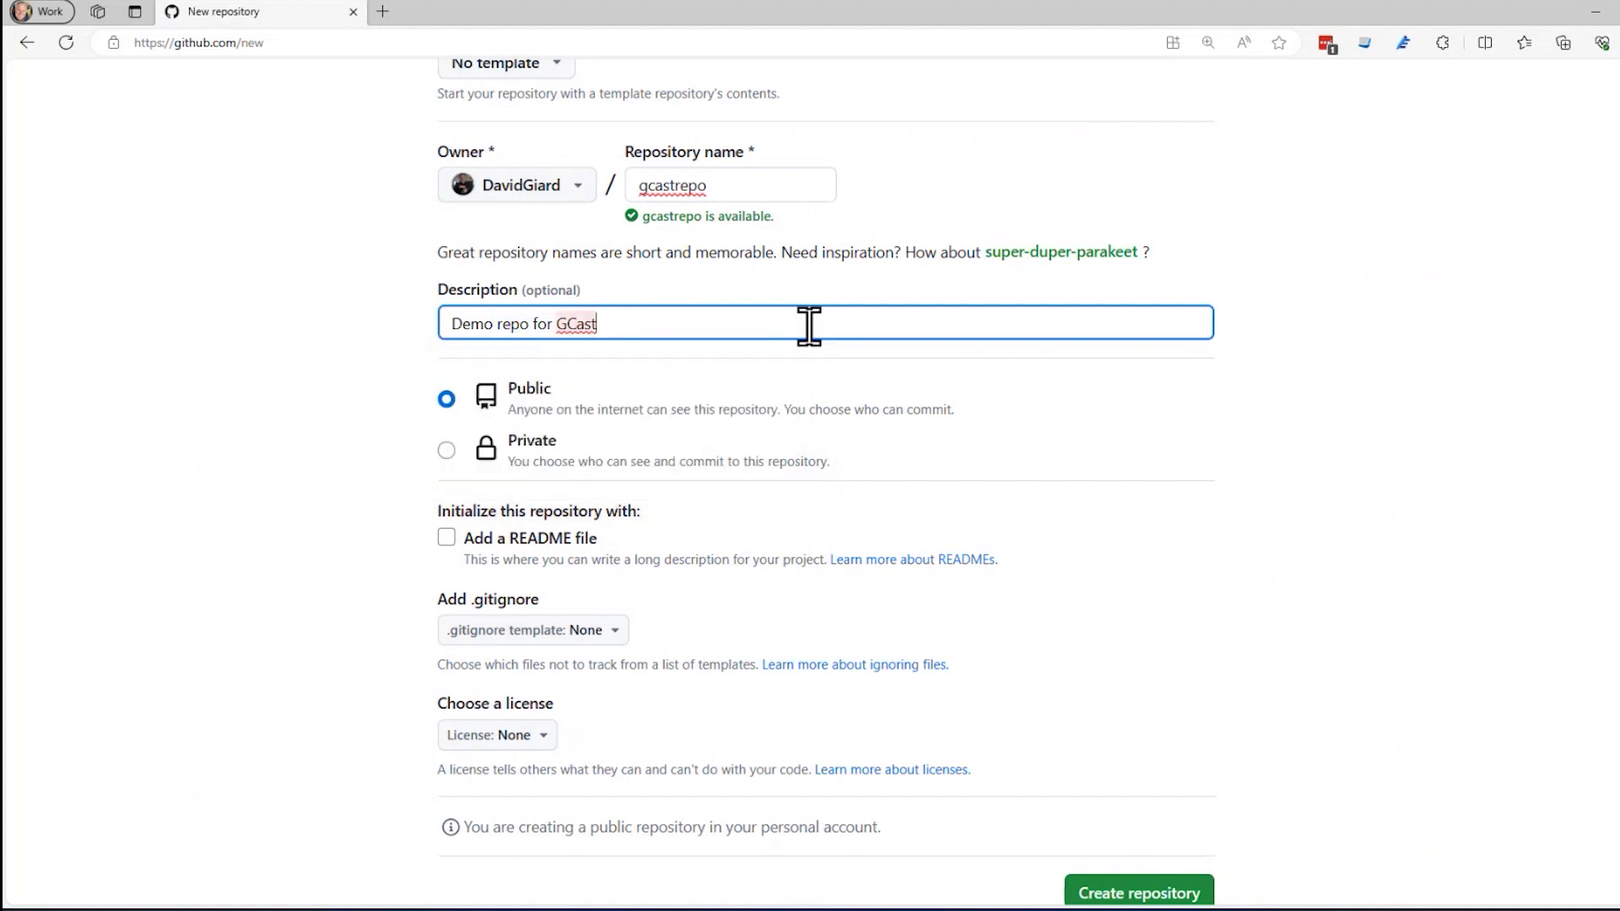
pyautogui.click(1449, 374)
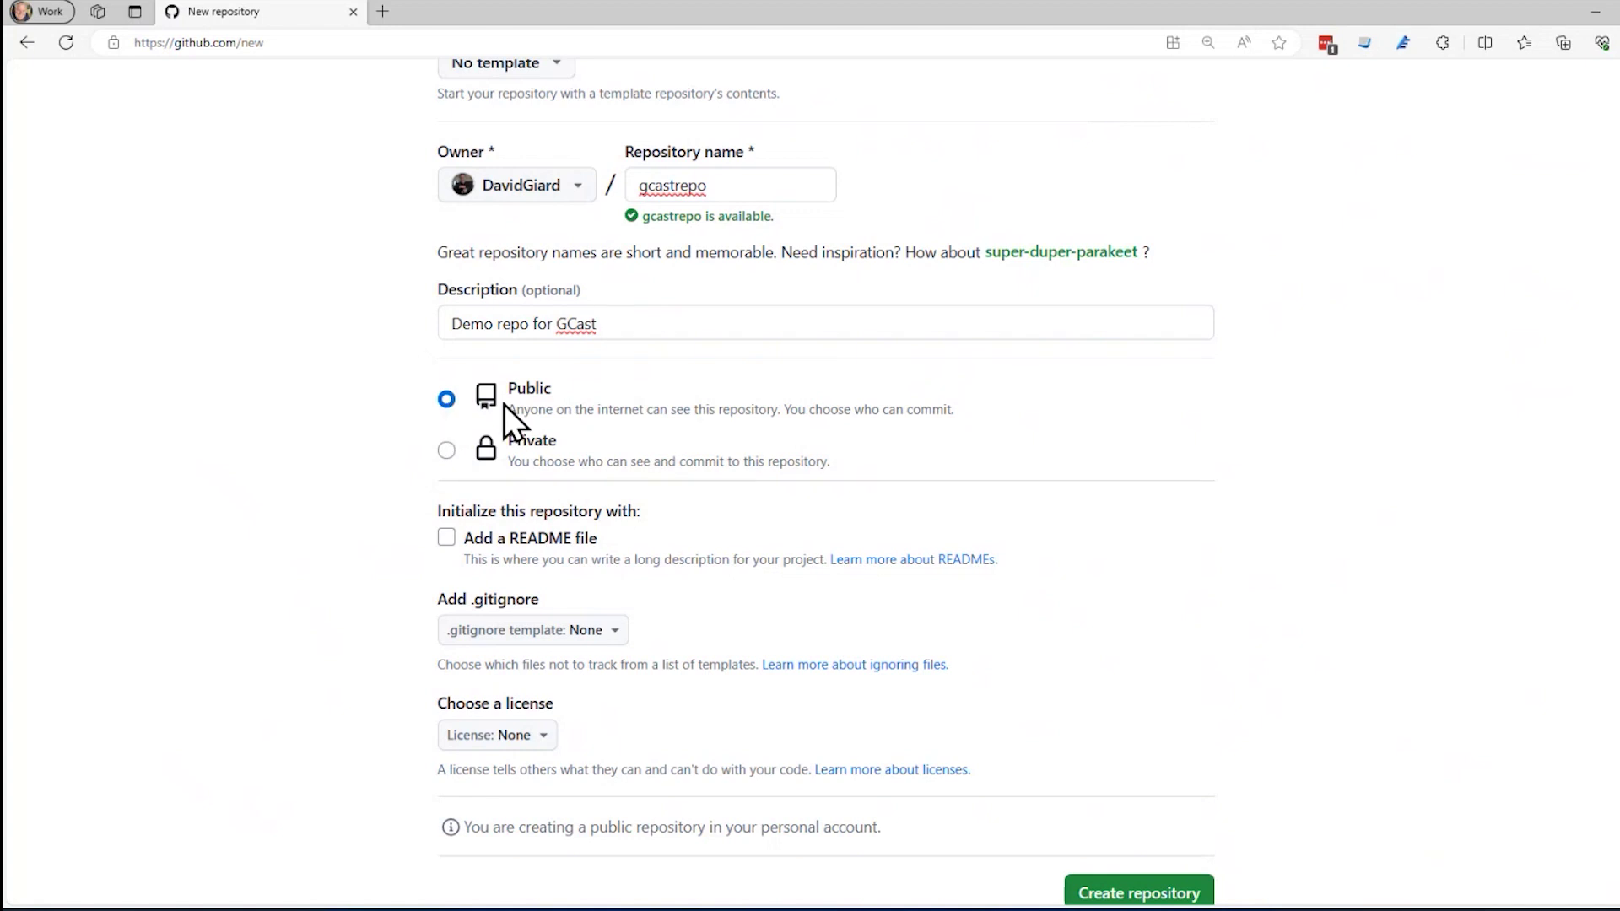
pyautogui.click(445, 452)
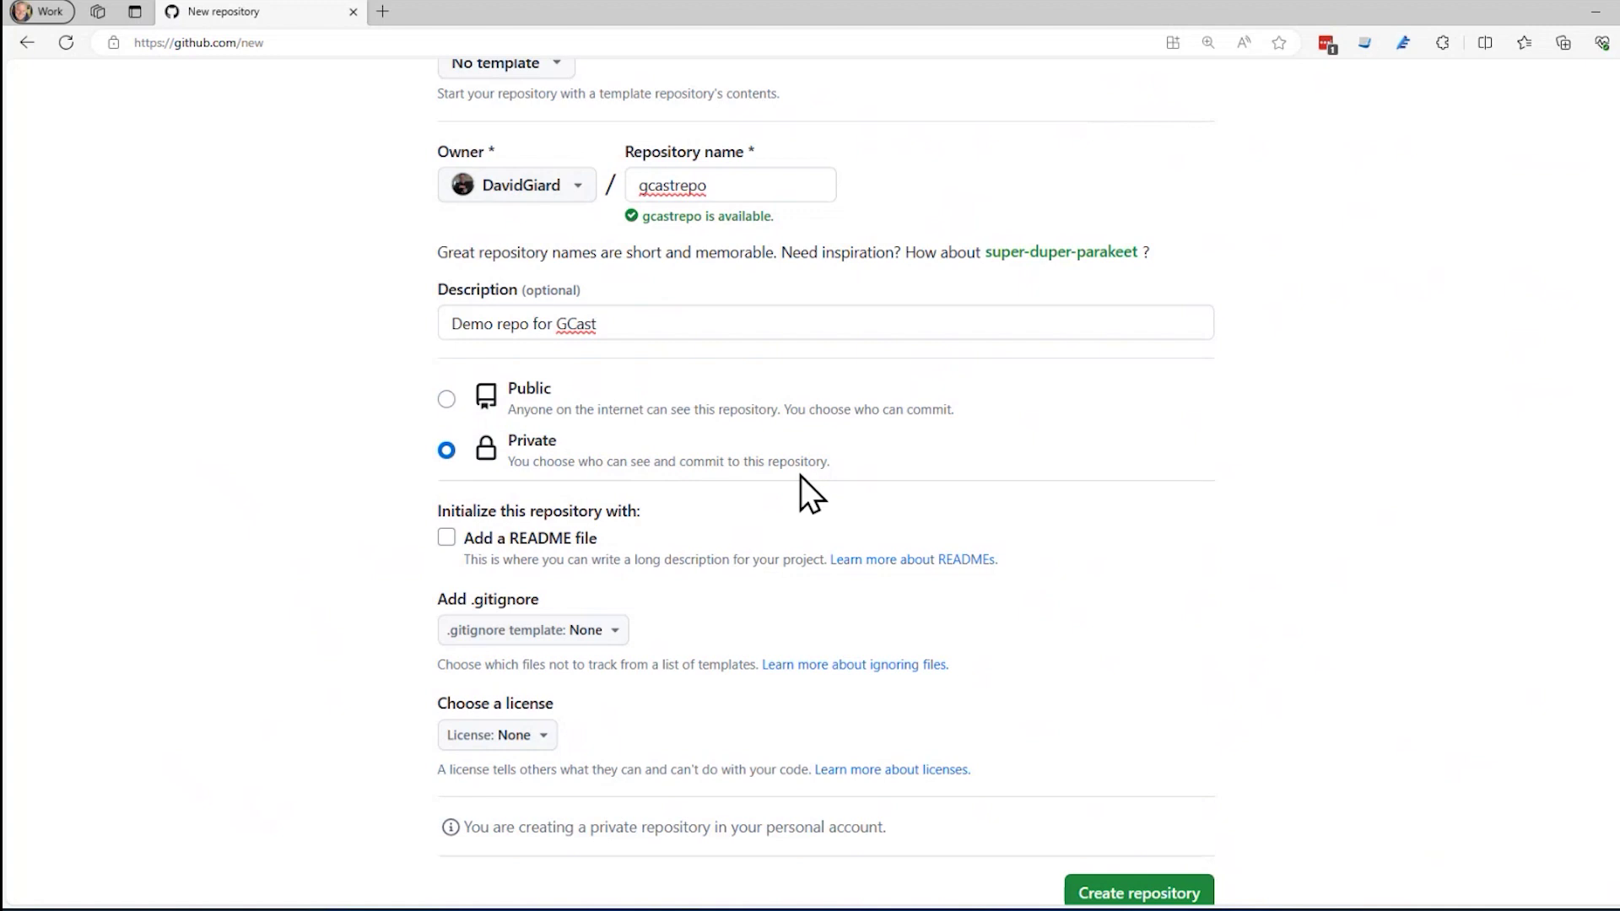
pyautogui.click(448, 400)
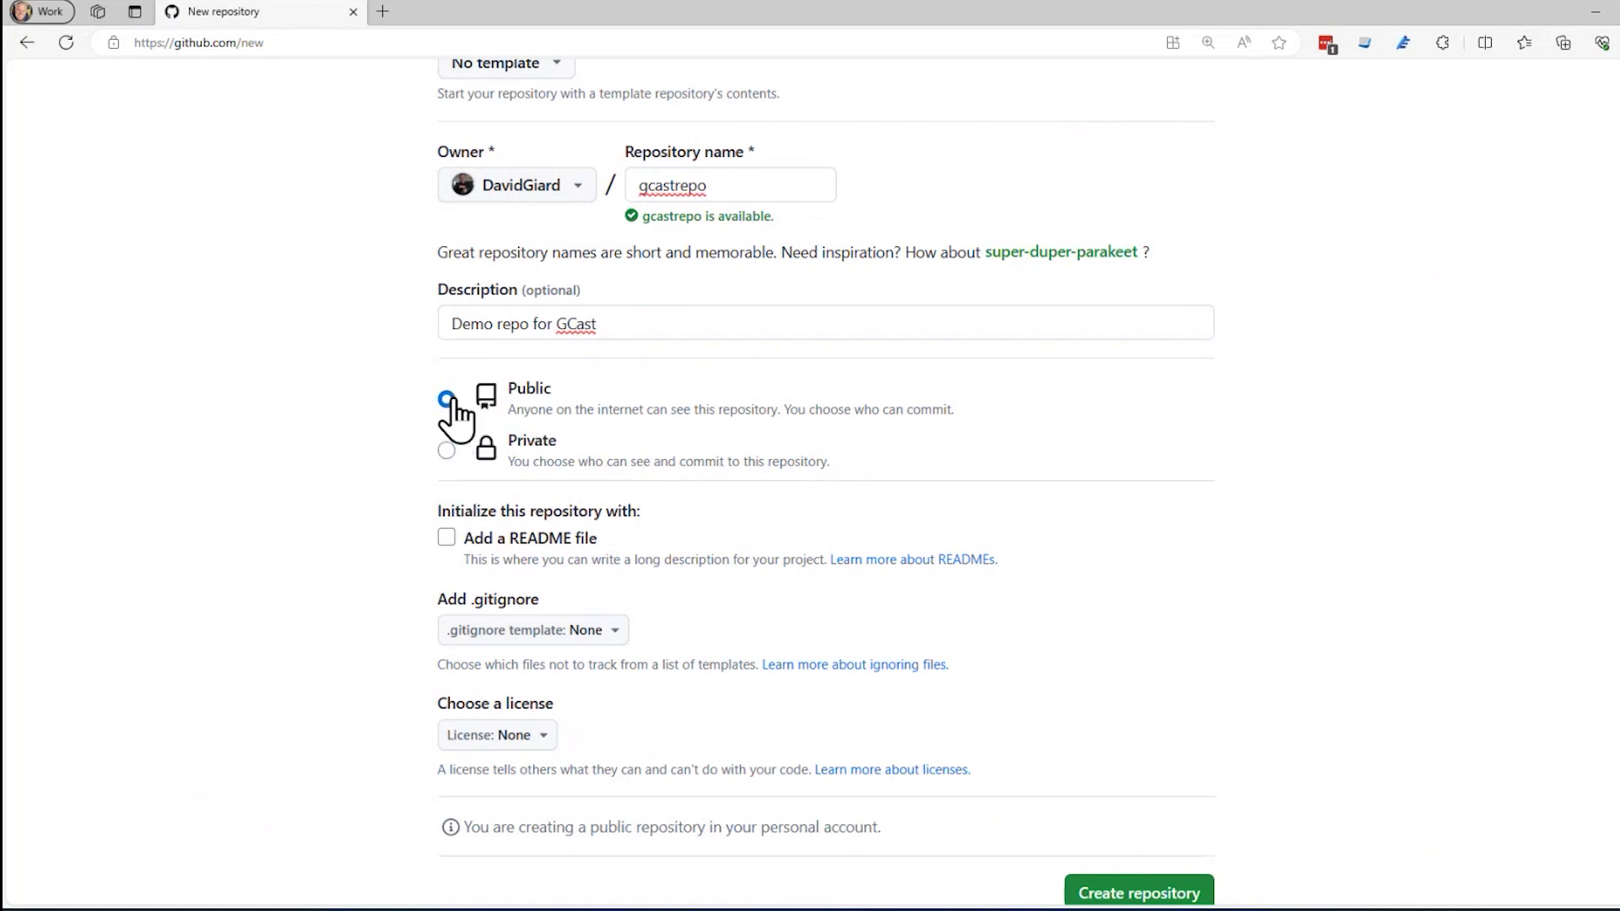
pyautogui.scroll(-3, 250, 386)
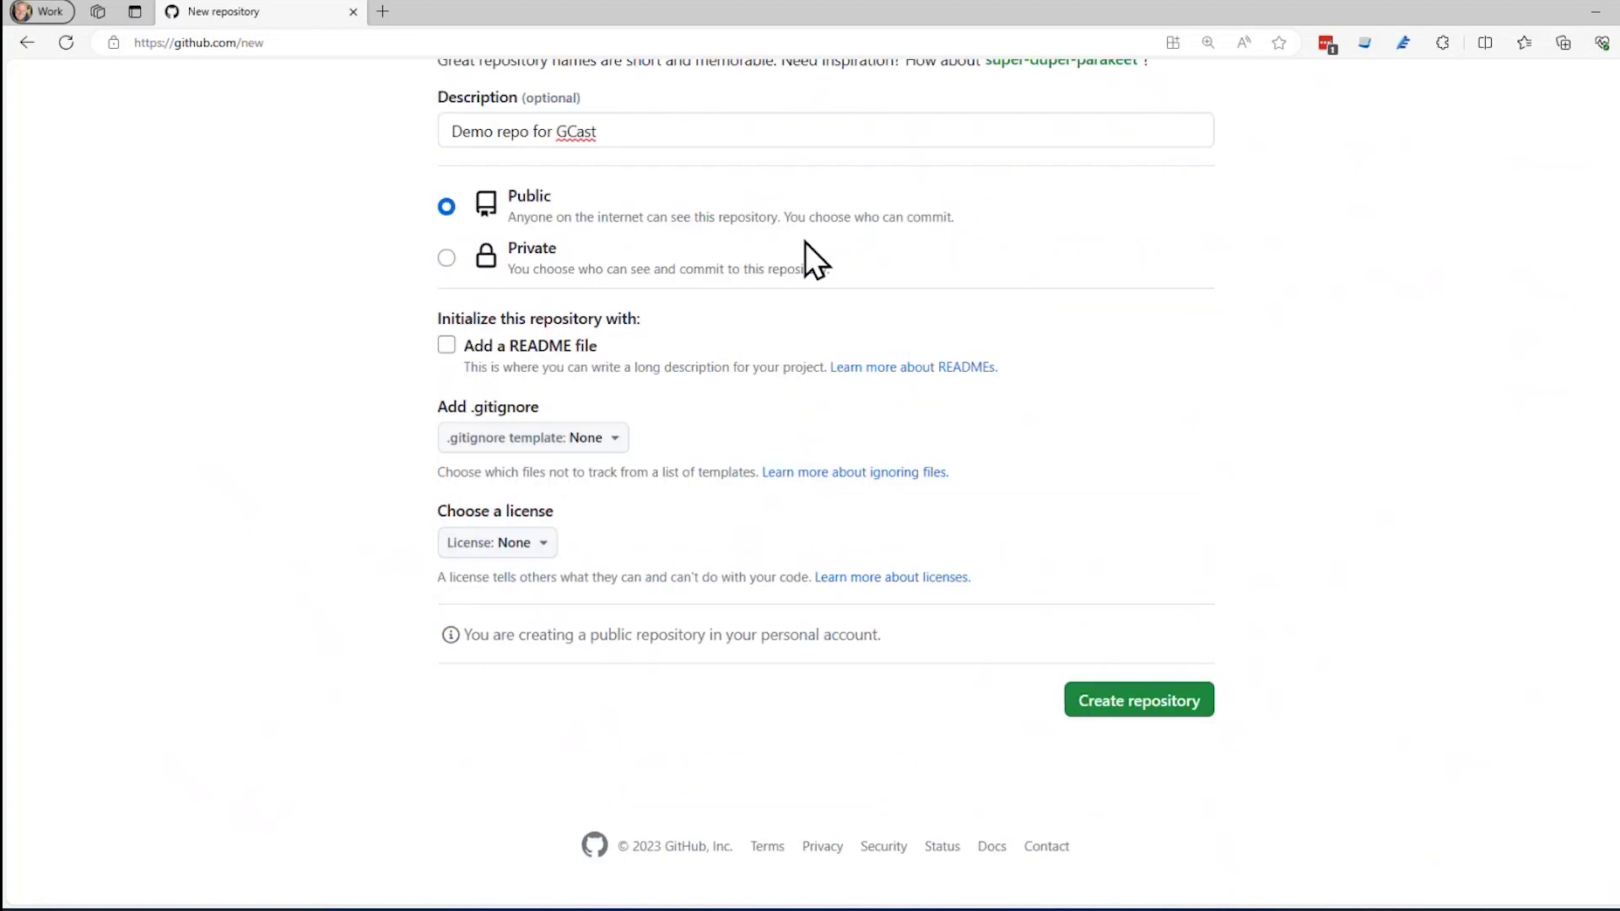
# - Tick 'Add a README file' on the new-repository form
pyautogui.click(447, 346)
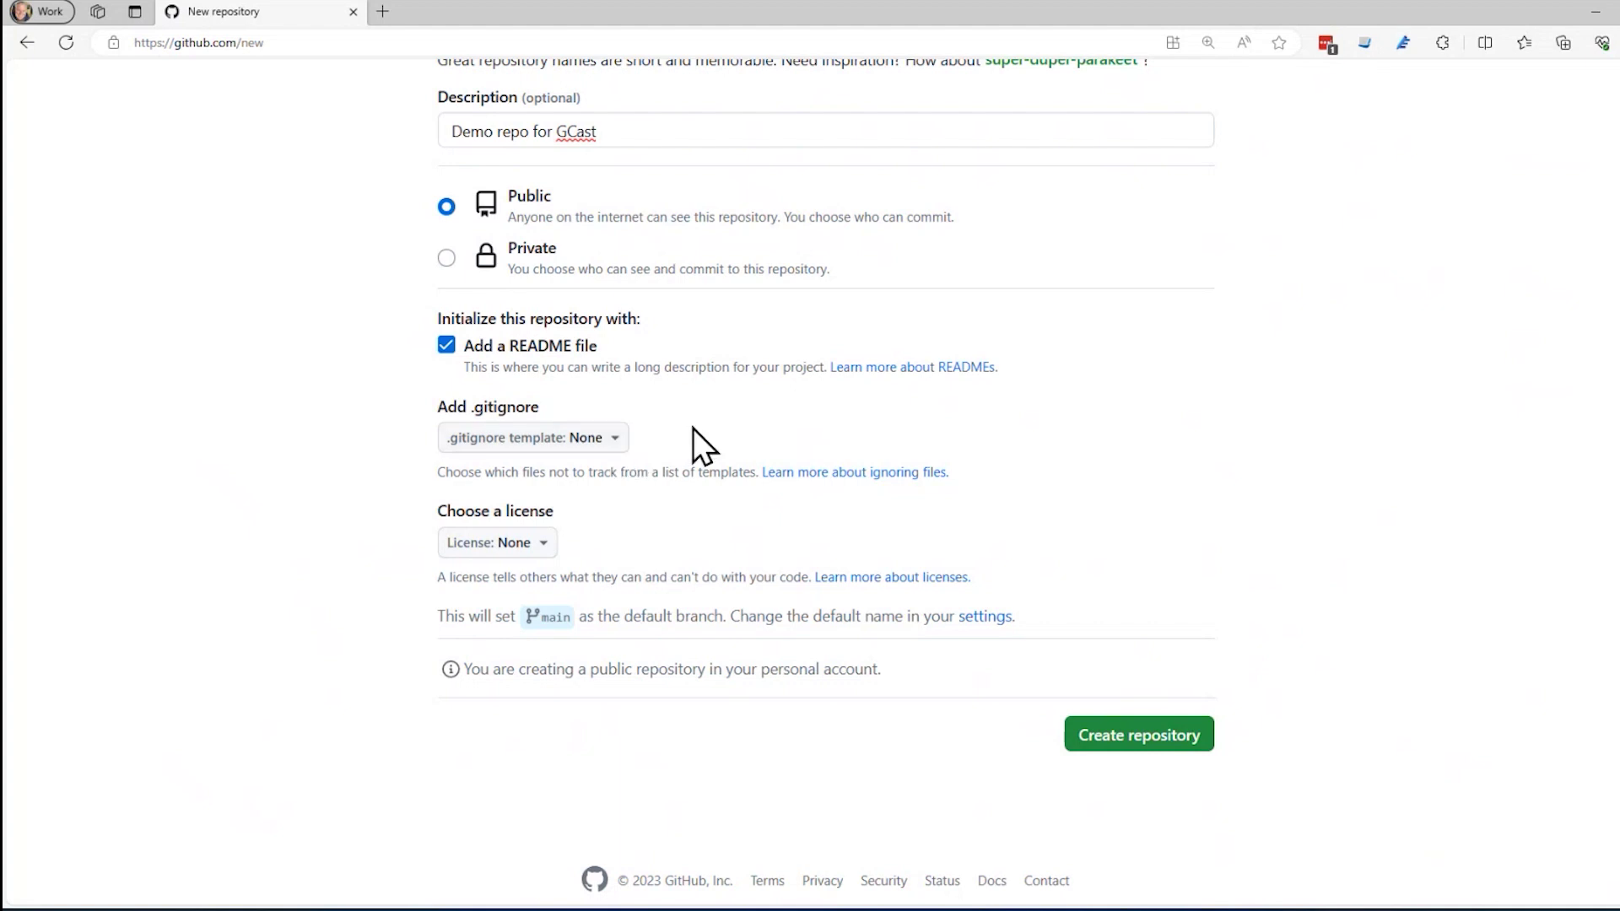
pyautogui.click(621, 443)
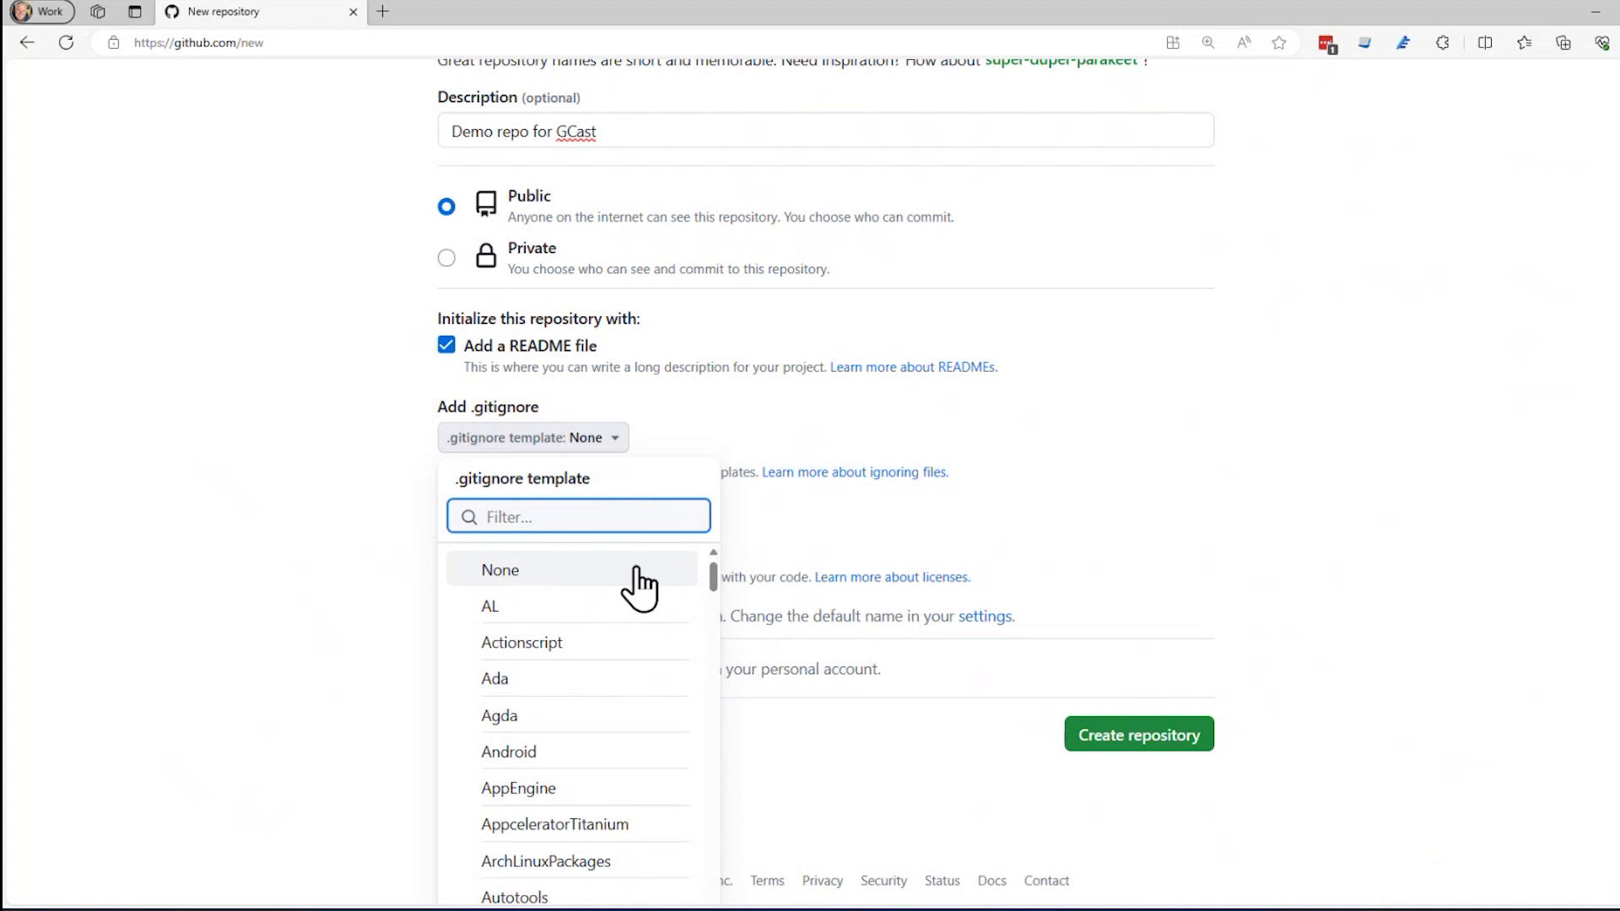
pyautogui.scroll(-1, 609, 605)
pyautogui.scroll(-1, 609, 606)
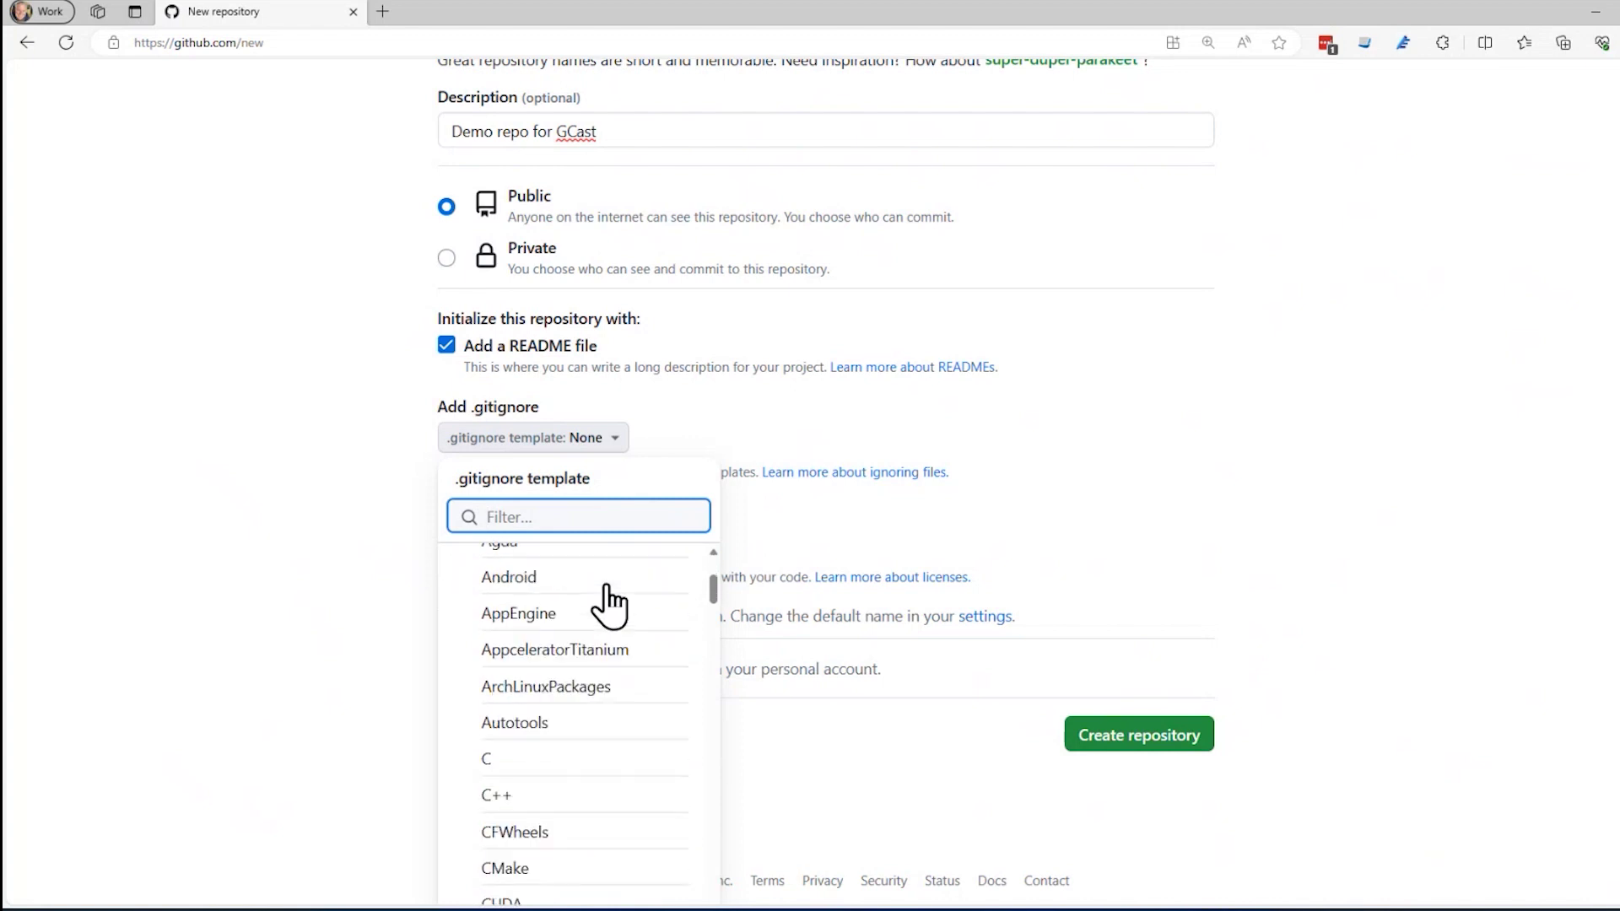
pyautogui.scroll(-1, 609, 606)
pyautogui.scroll(-1, 610, 605)
pyautogui.scroll(-1, 609, 605)
pyautogui.scroll(-1, 609, 605)
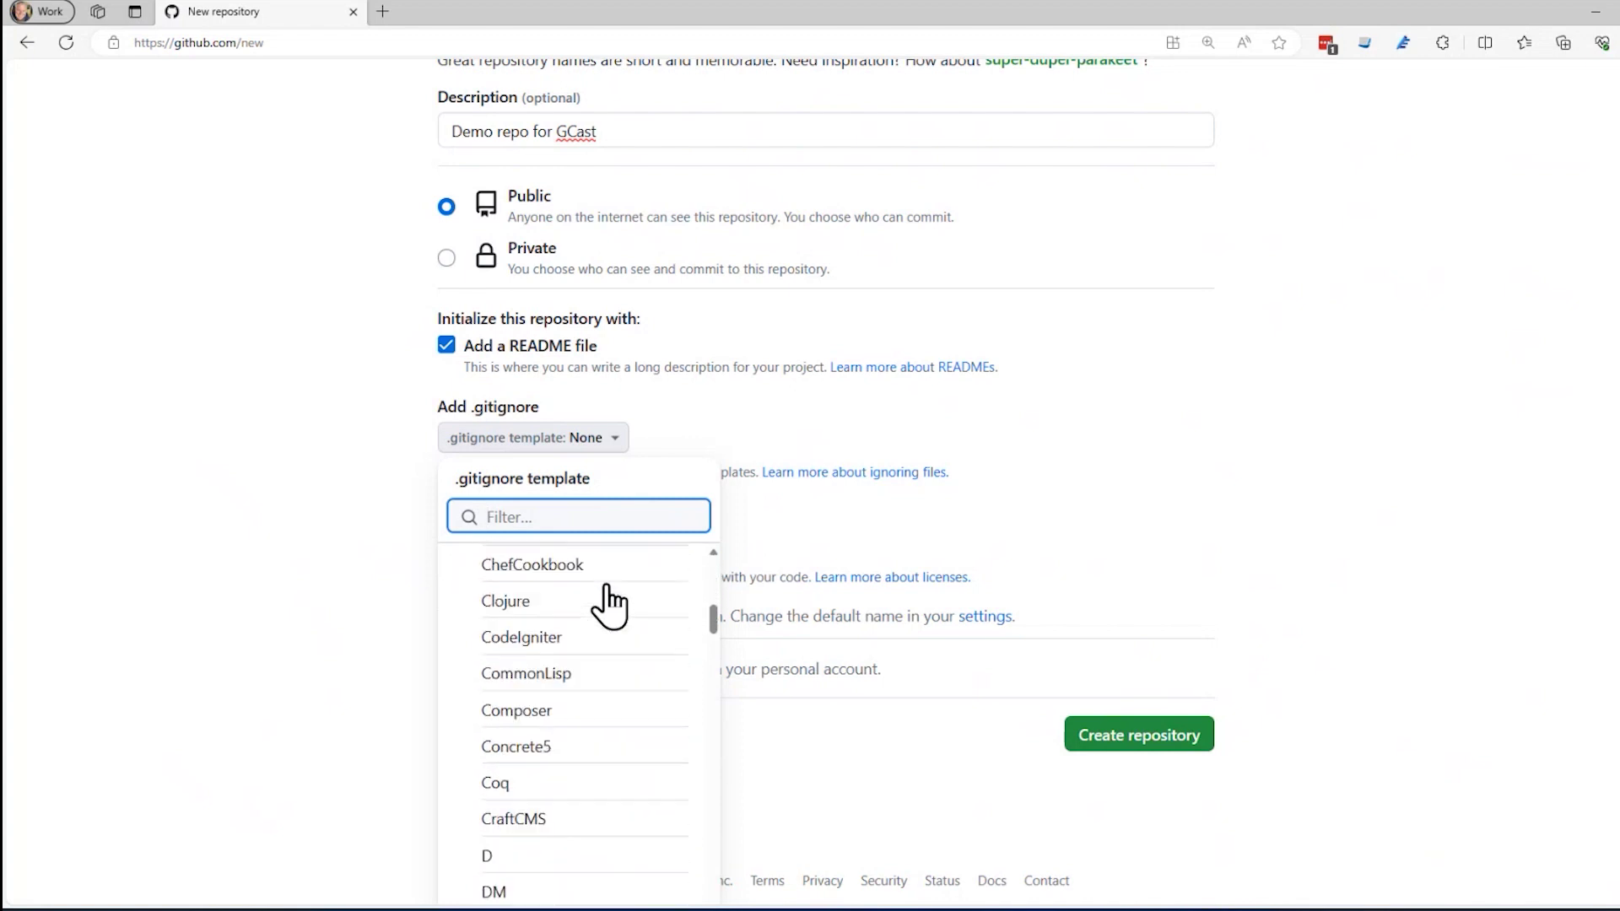
pyautogui.scroll(-1, 609, 605)
pyautogui.scroll(-1, 609, 606)
pyautogui.scroll(-1, 609, 605)
pyautogui.scroll(-1, 609, 606)
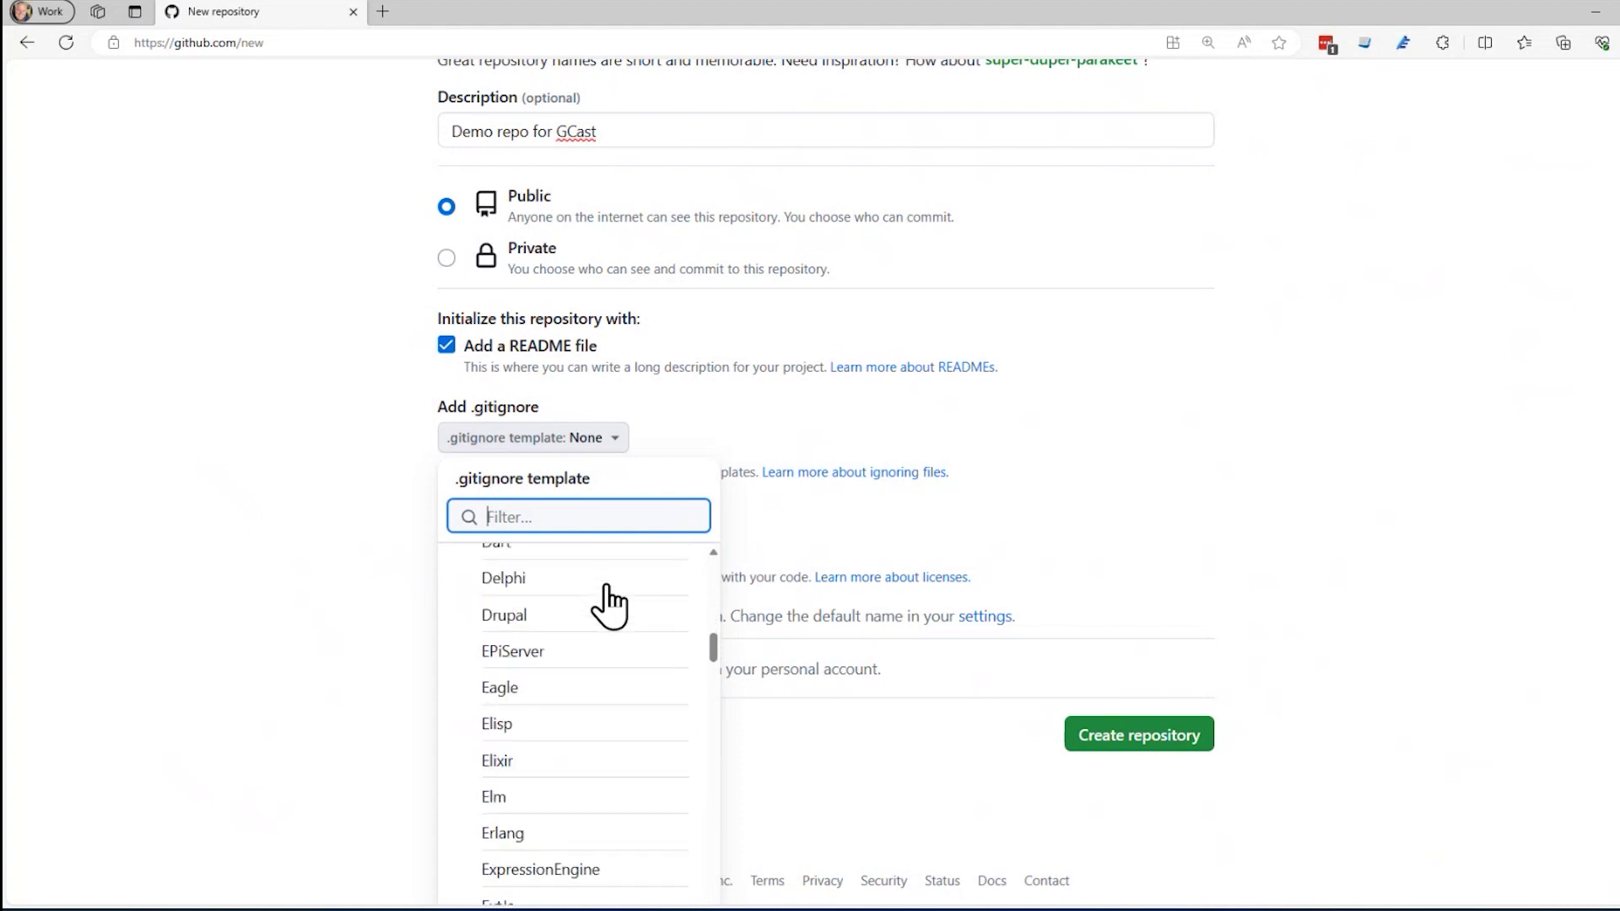
pyautogui.scroll(-1, 608, 605)
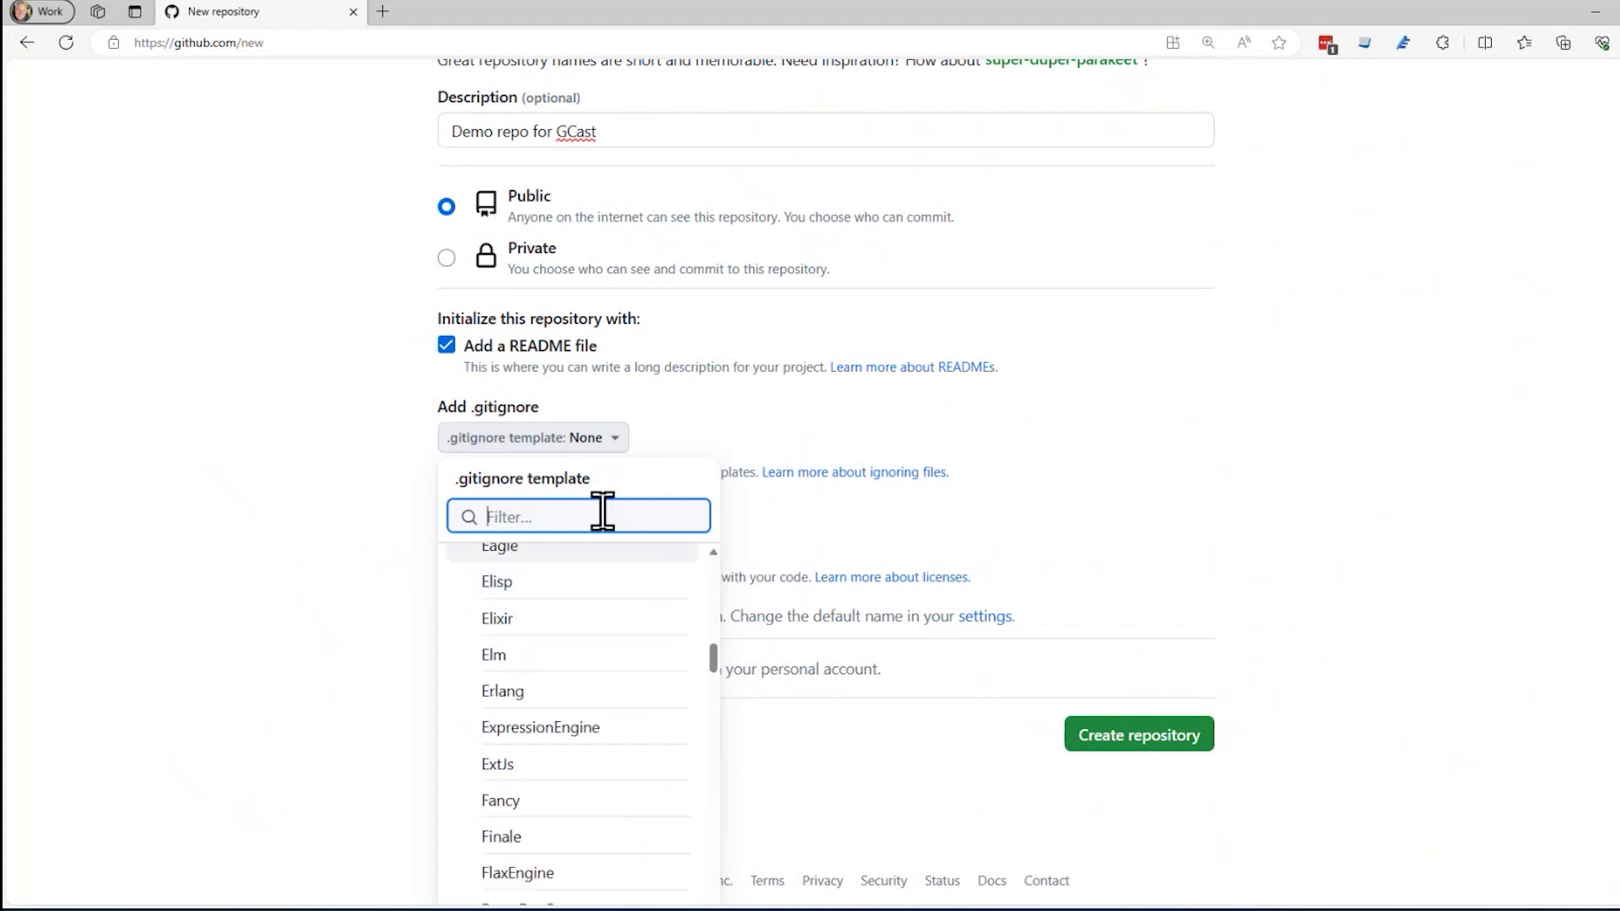
pyautogui.write('jav')
# - Filter the .gitignore templates with 'nod' and choose Node
pyautogui.press('BackSpace')
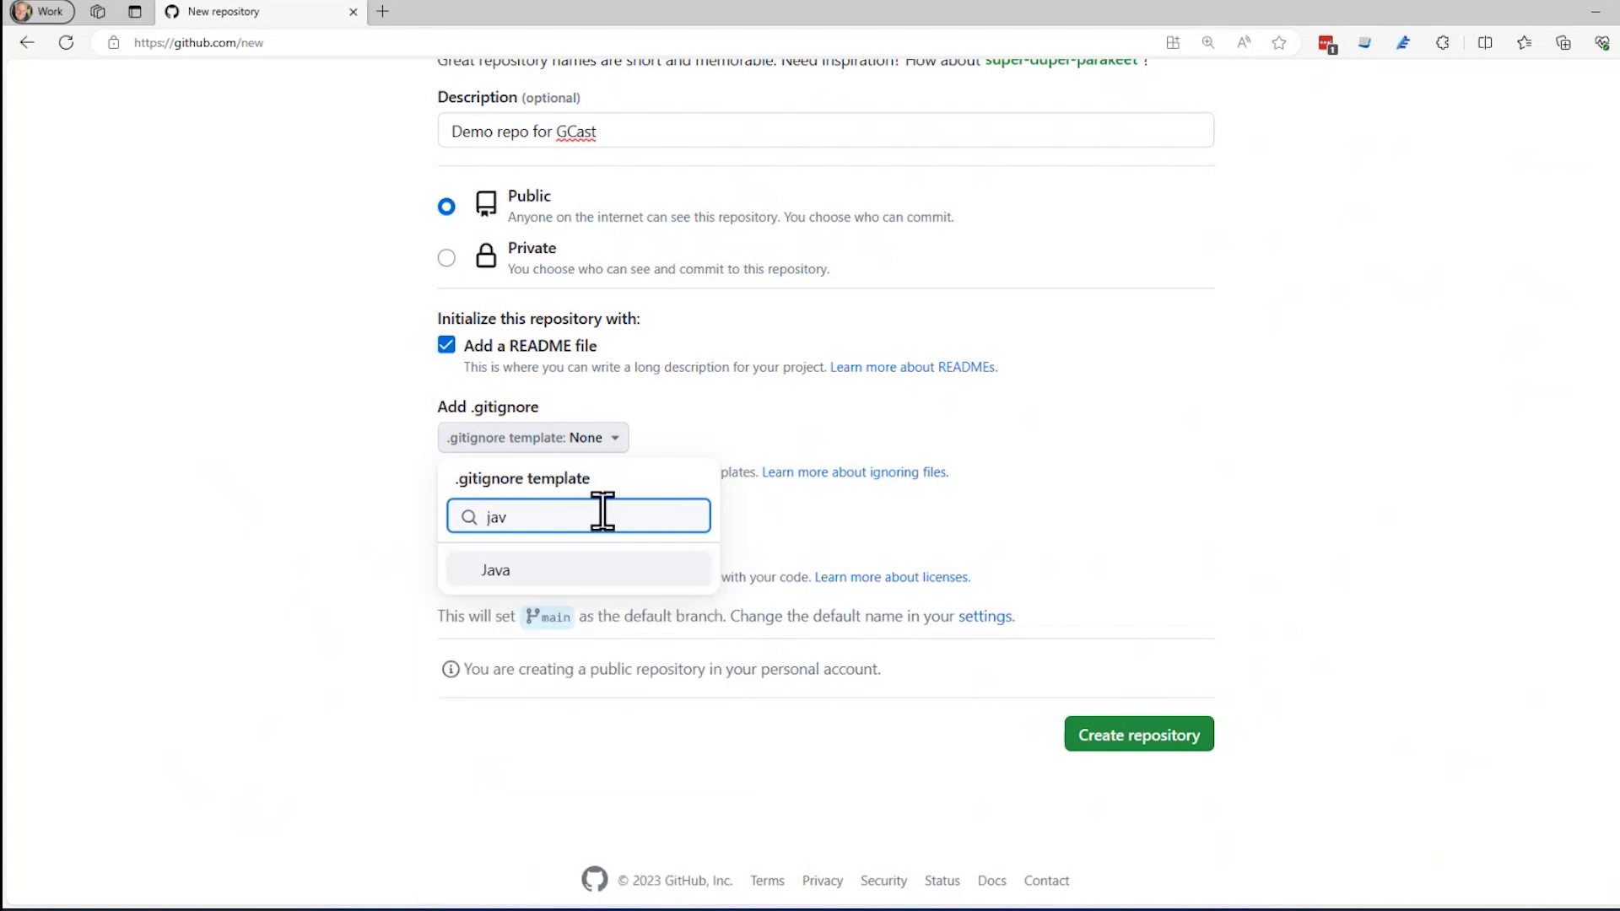
pyautogui.press('BackSpace')
pyautogui.press('BackSpace')
pyautogui.write('nod')
pyautogui.click(522, 572)
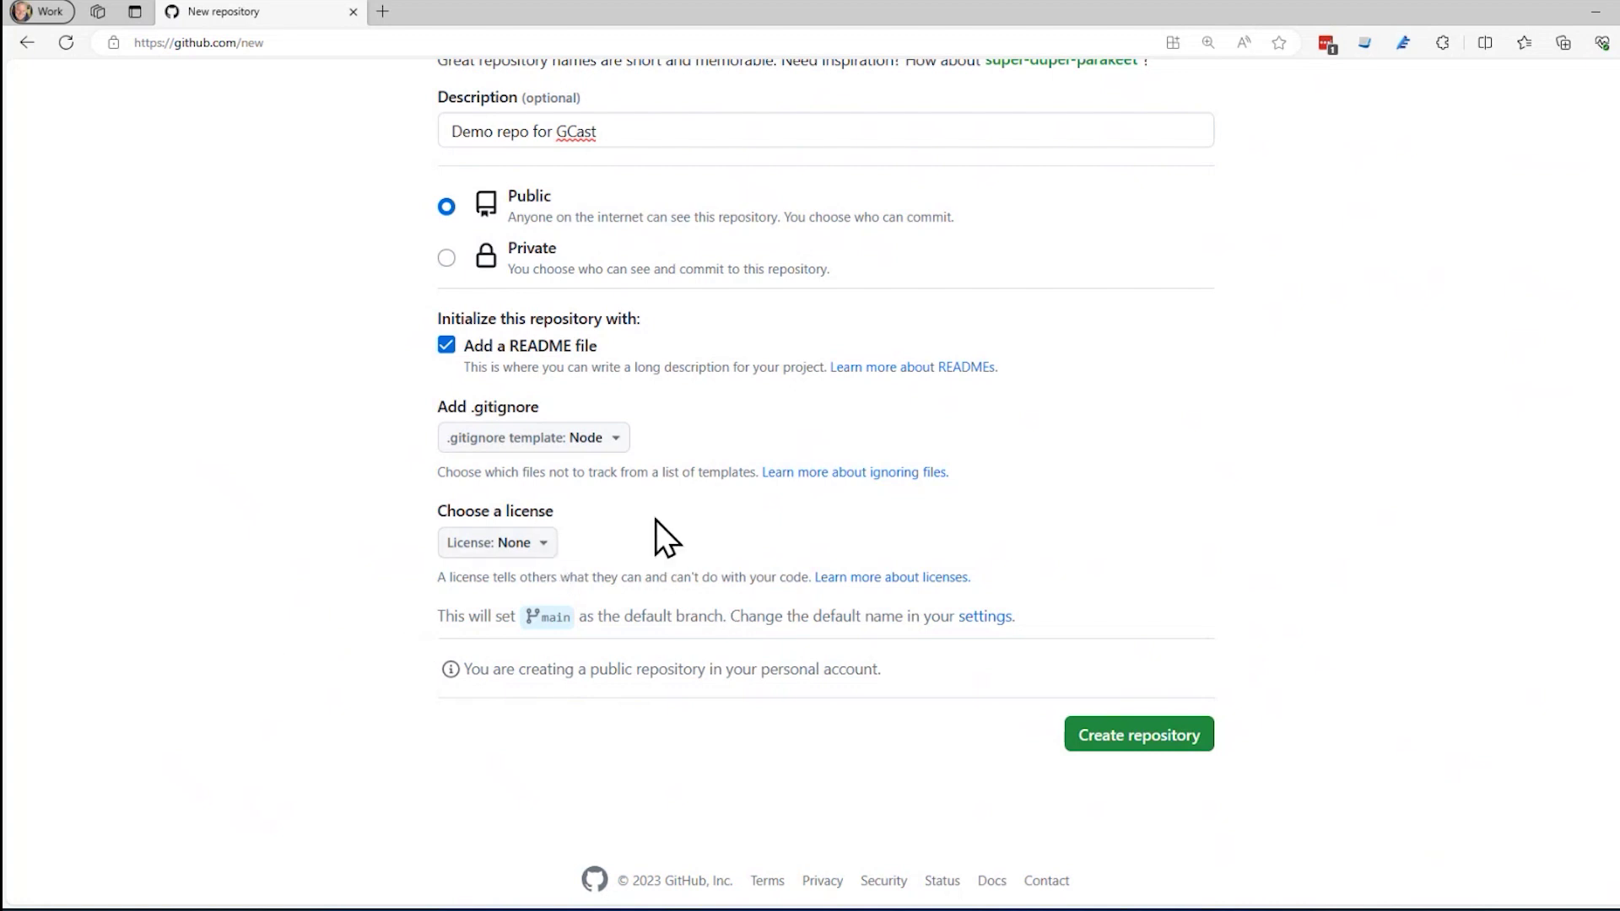
# - Choose the MIT License and create the gcastrepo repository
pyautogui.click(548, 565)
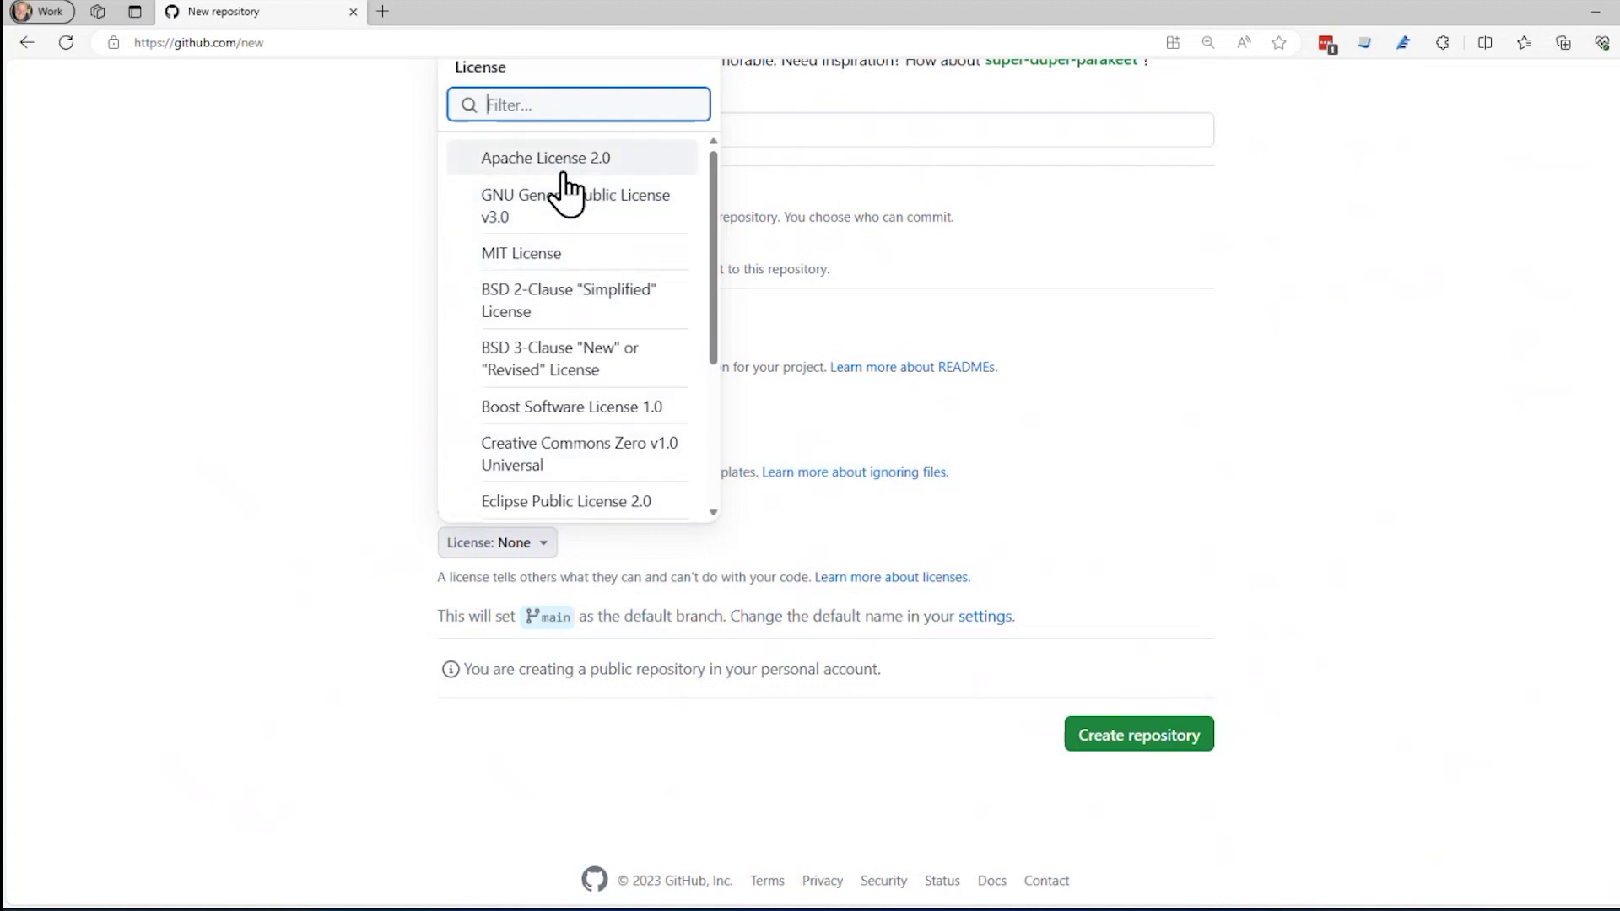
pyautogui.click(562, 259)
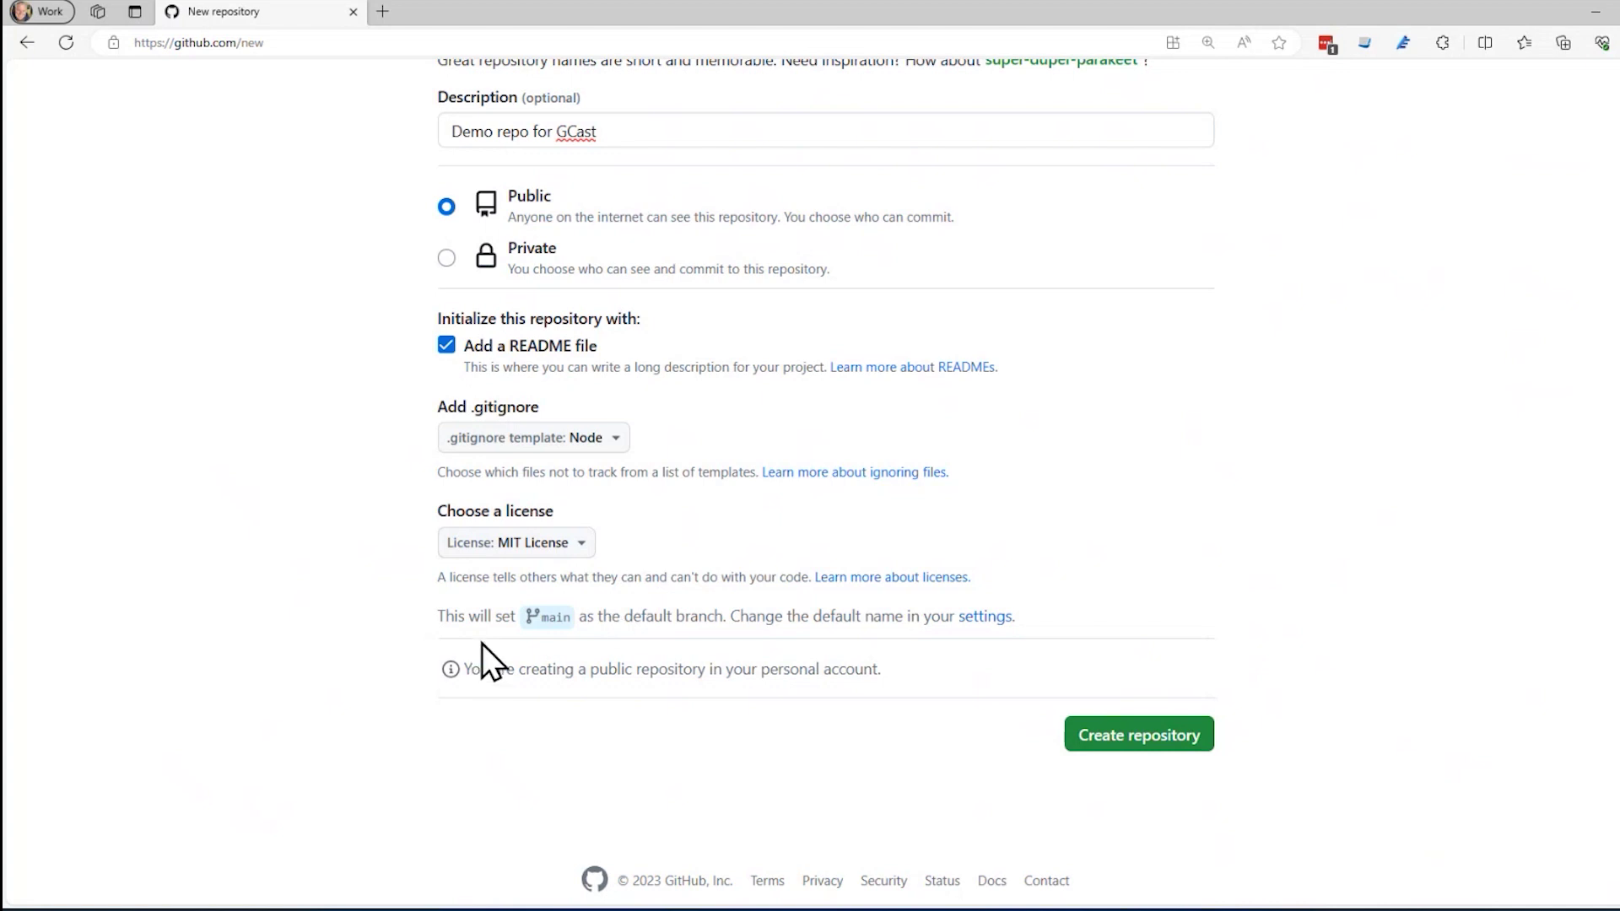
pyautogui.moveTo(624, 617)
pyautogui.mouseDown()
pyautogui.moveTo(704, 618)
pyautogui.moveTo(466, 619)
pyautogui.mouseUp()
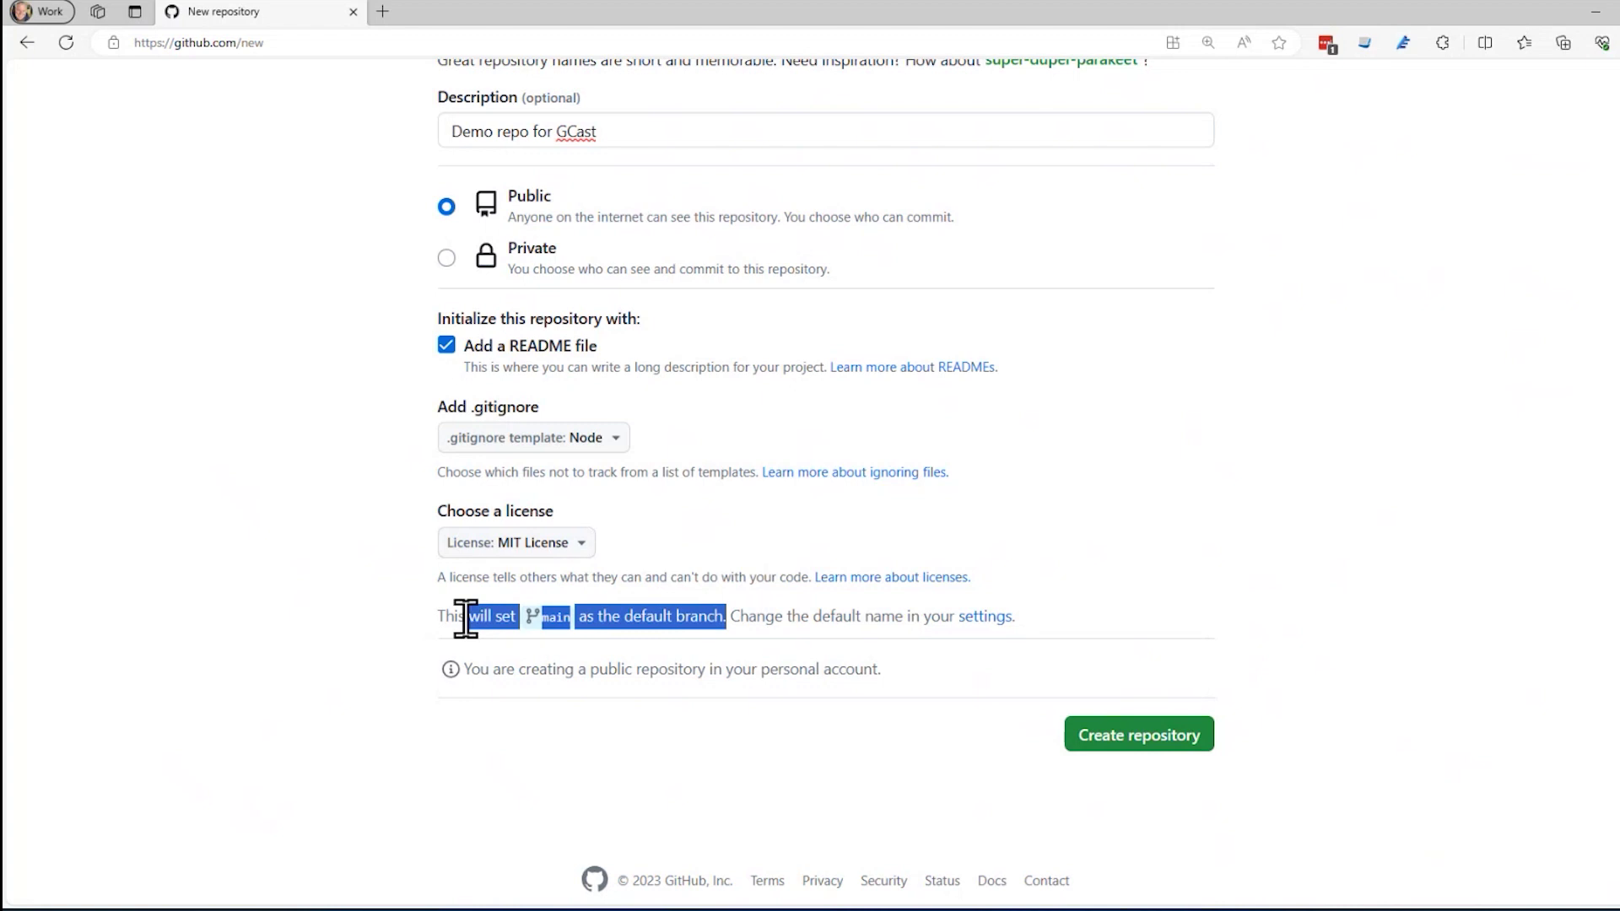
pyautogui.click(785, 621)
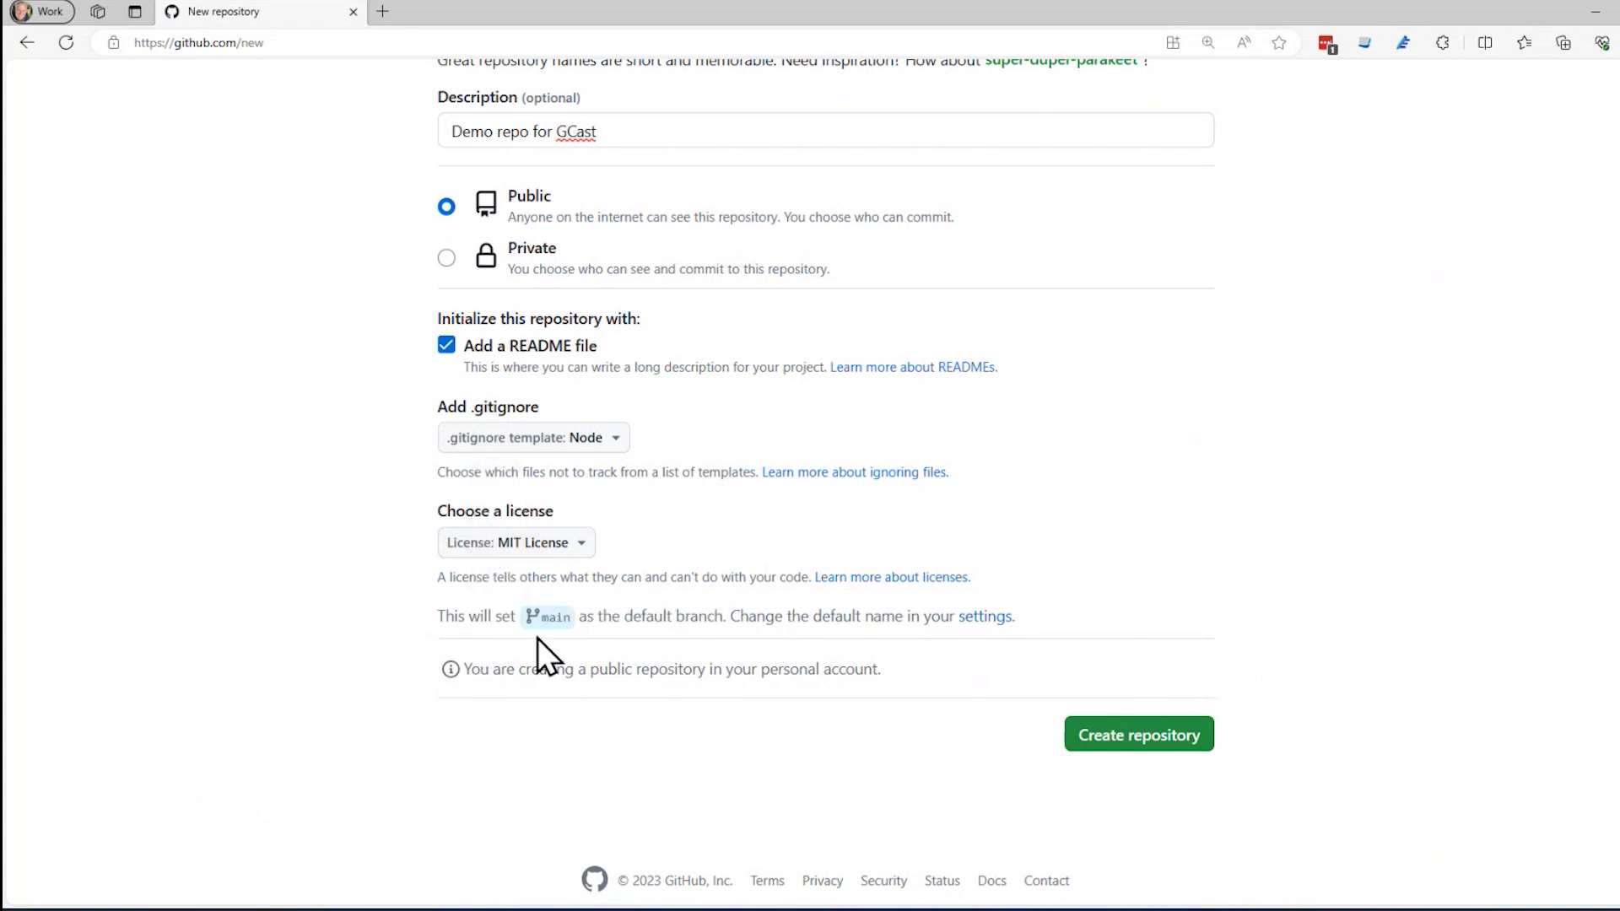
pyautogui.click(1137, 741)
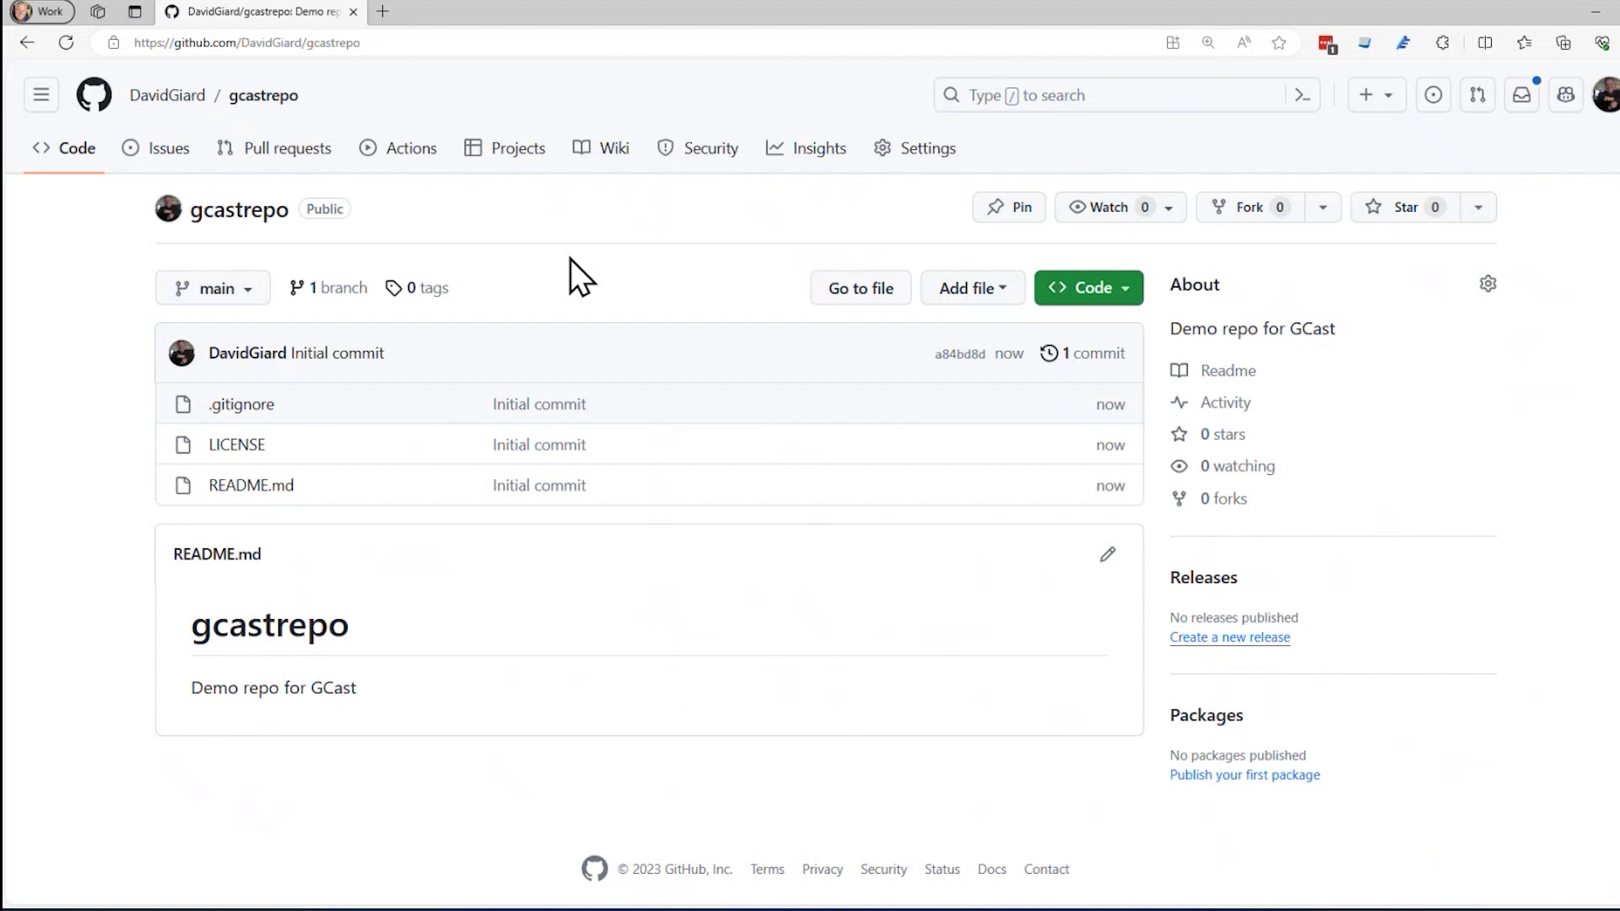
# - Read through all 130 lines of the Node .gitignore, then return to gcastrepo
pyautogui.click(250, 408)
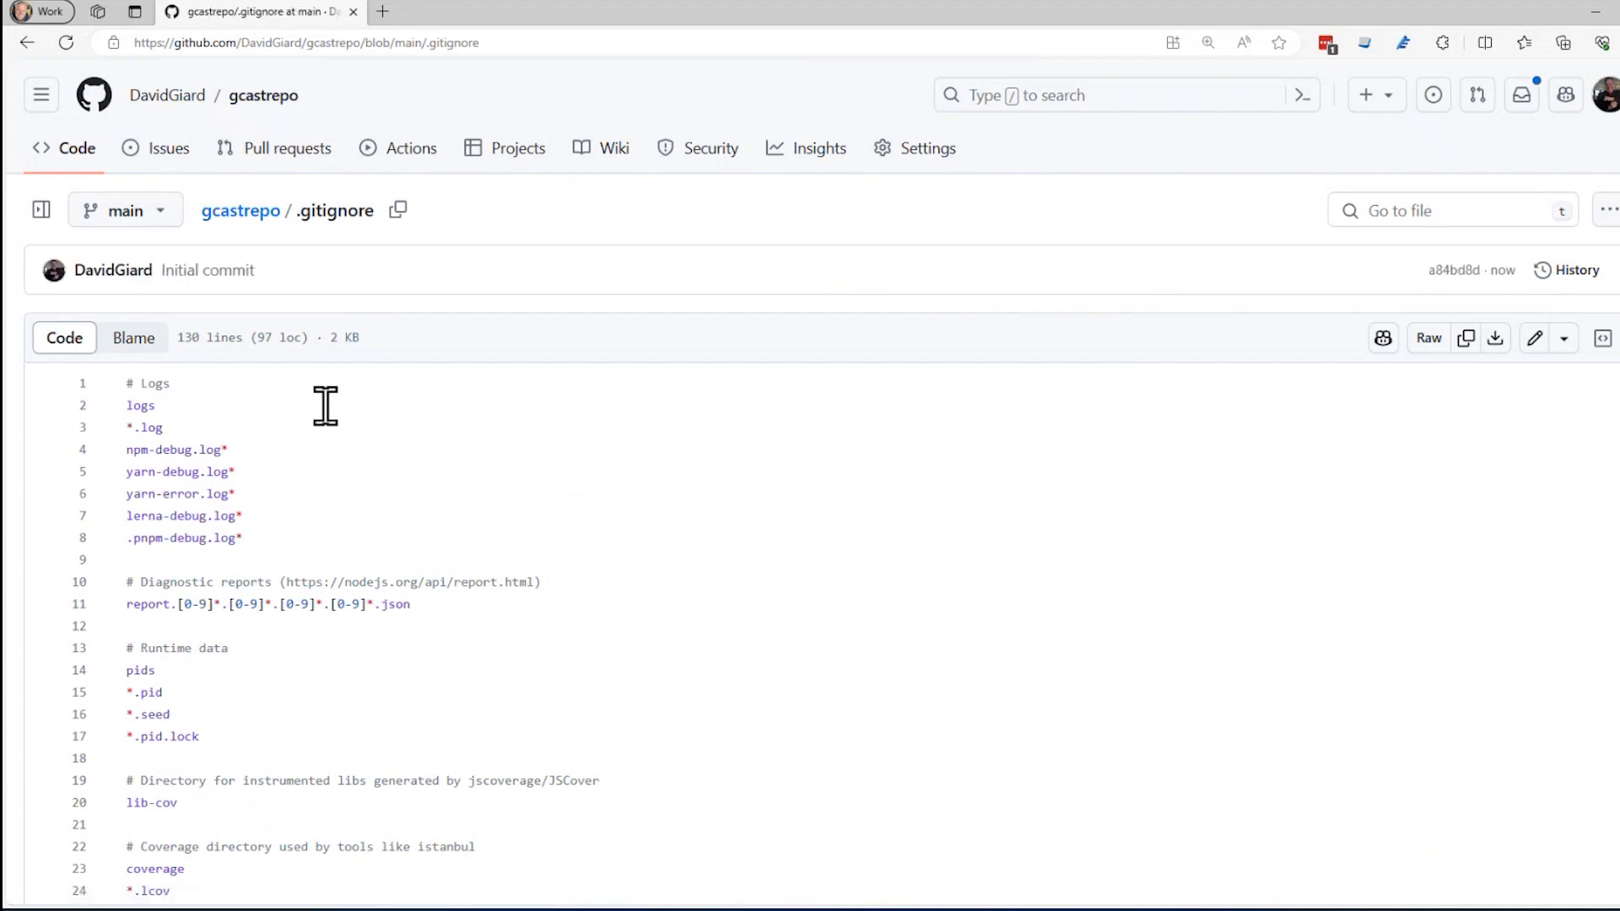
pyautogui.click(325, 406)
pyautogui.press('Down')
pyautogui.press('Down')
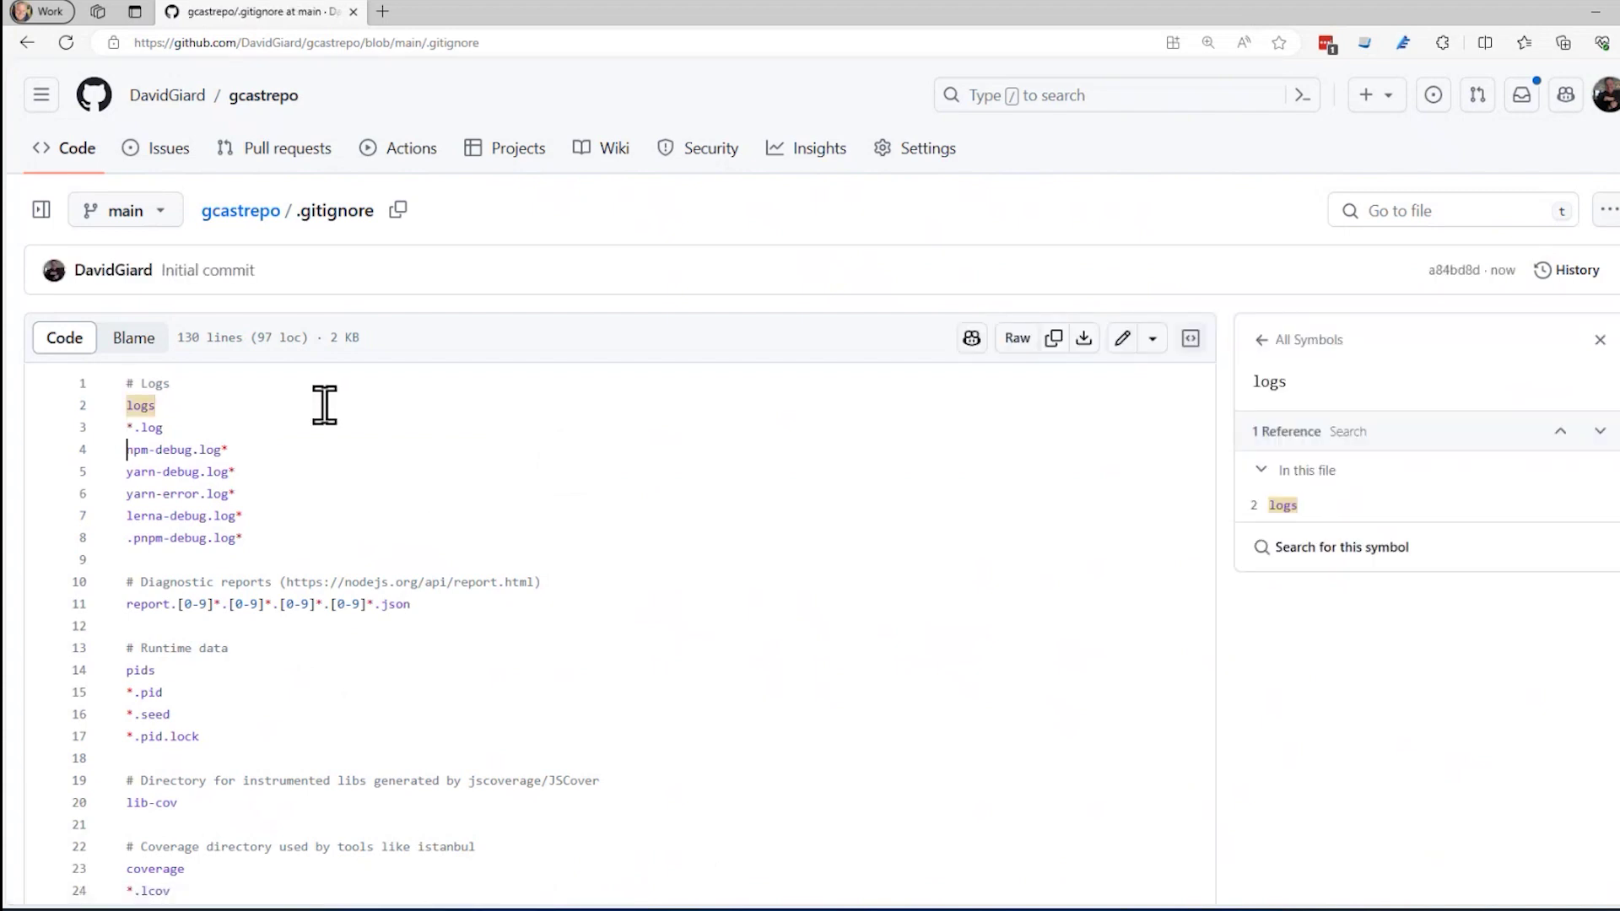
pyautogui.scroll(-1, 298, 405)
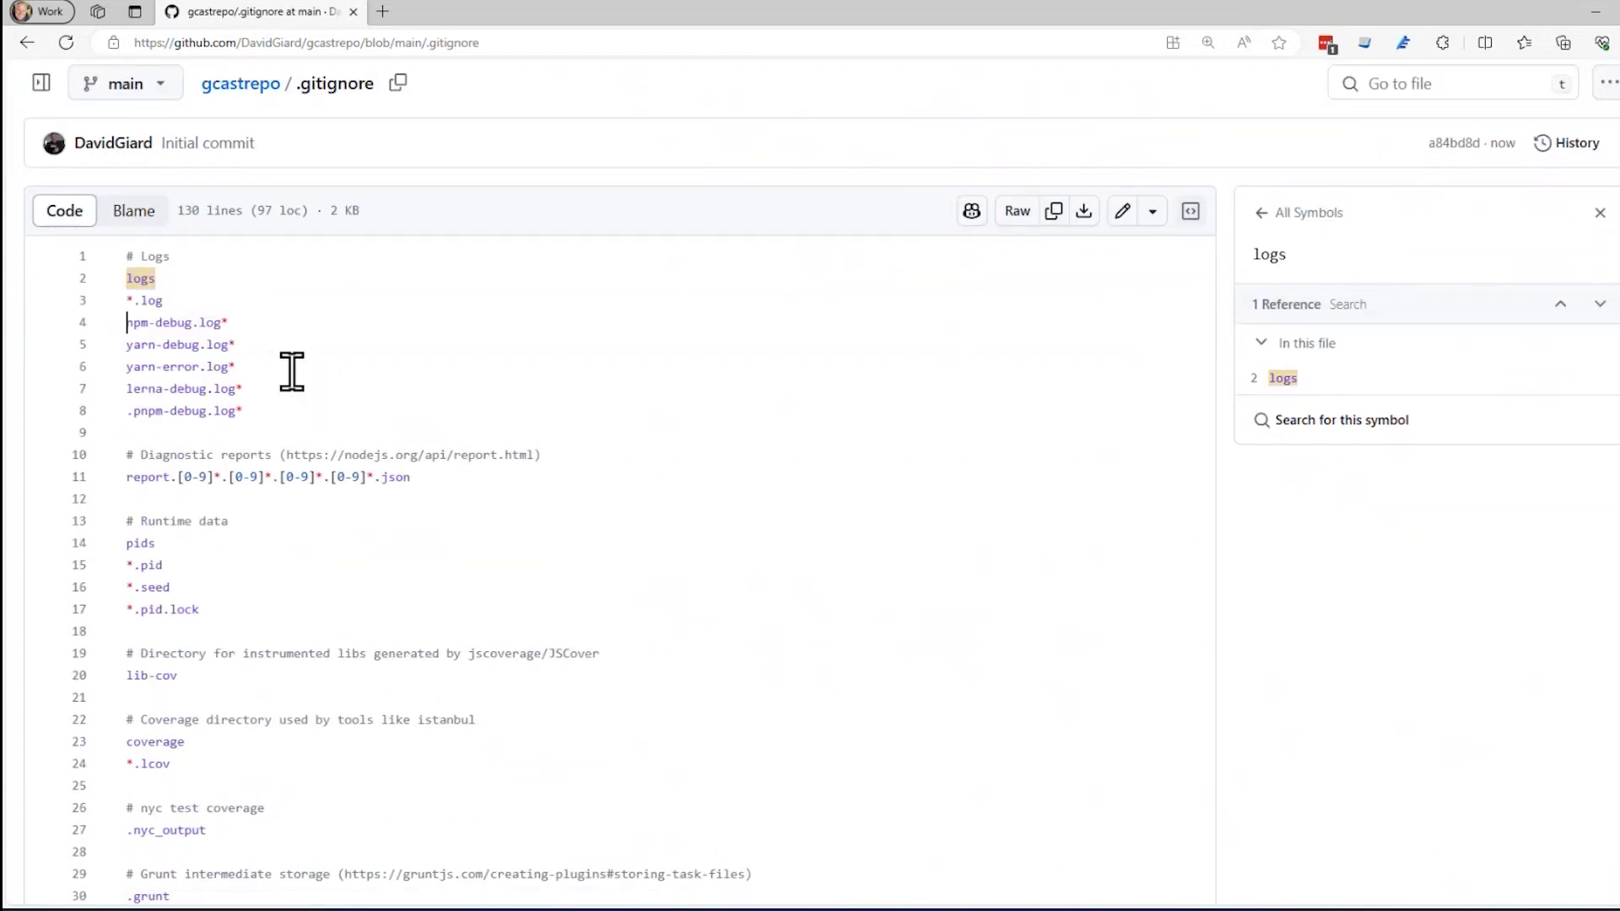
pyautogui.scroll(-2, 297, 380)
pyautogui.scroll(-2, 305, 384)
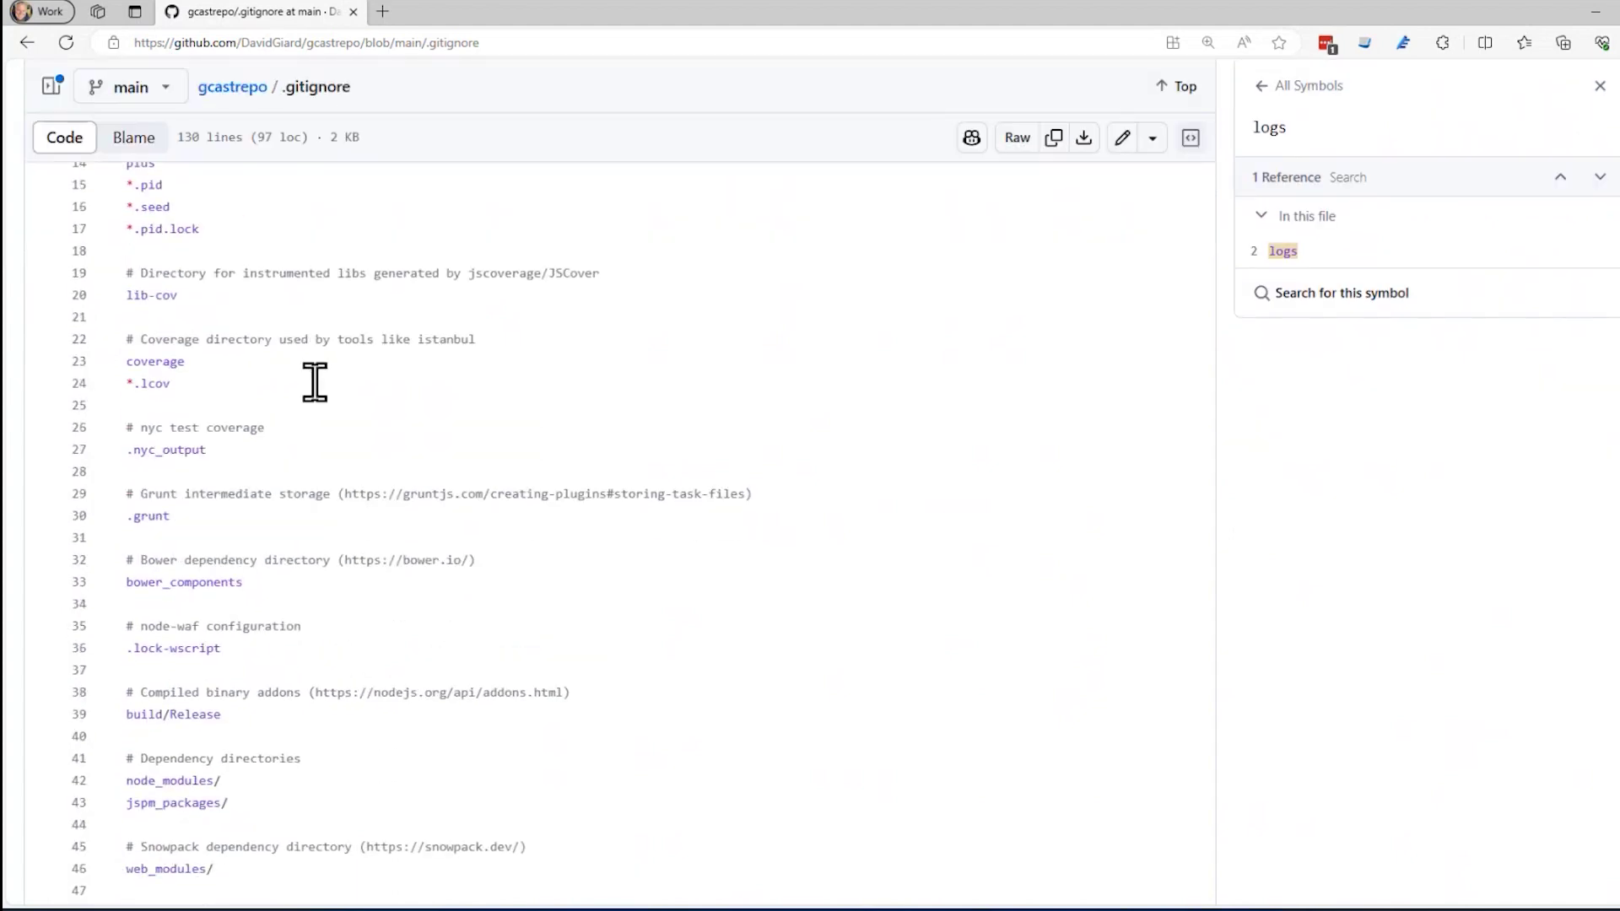
pyautogui.scroll(-1, 314, 384)
pyautogui.scroll(-3, 316, 390)
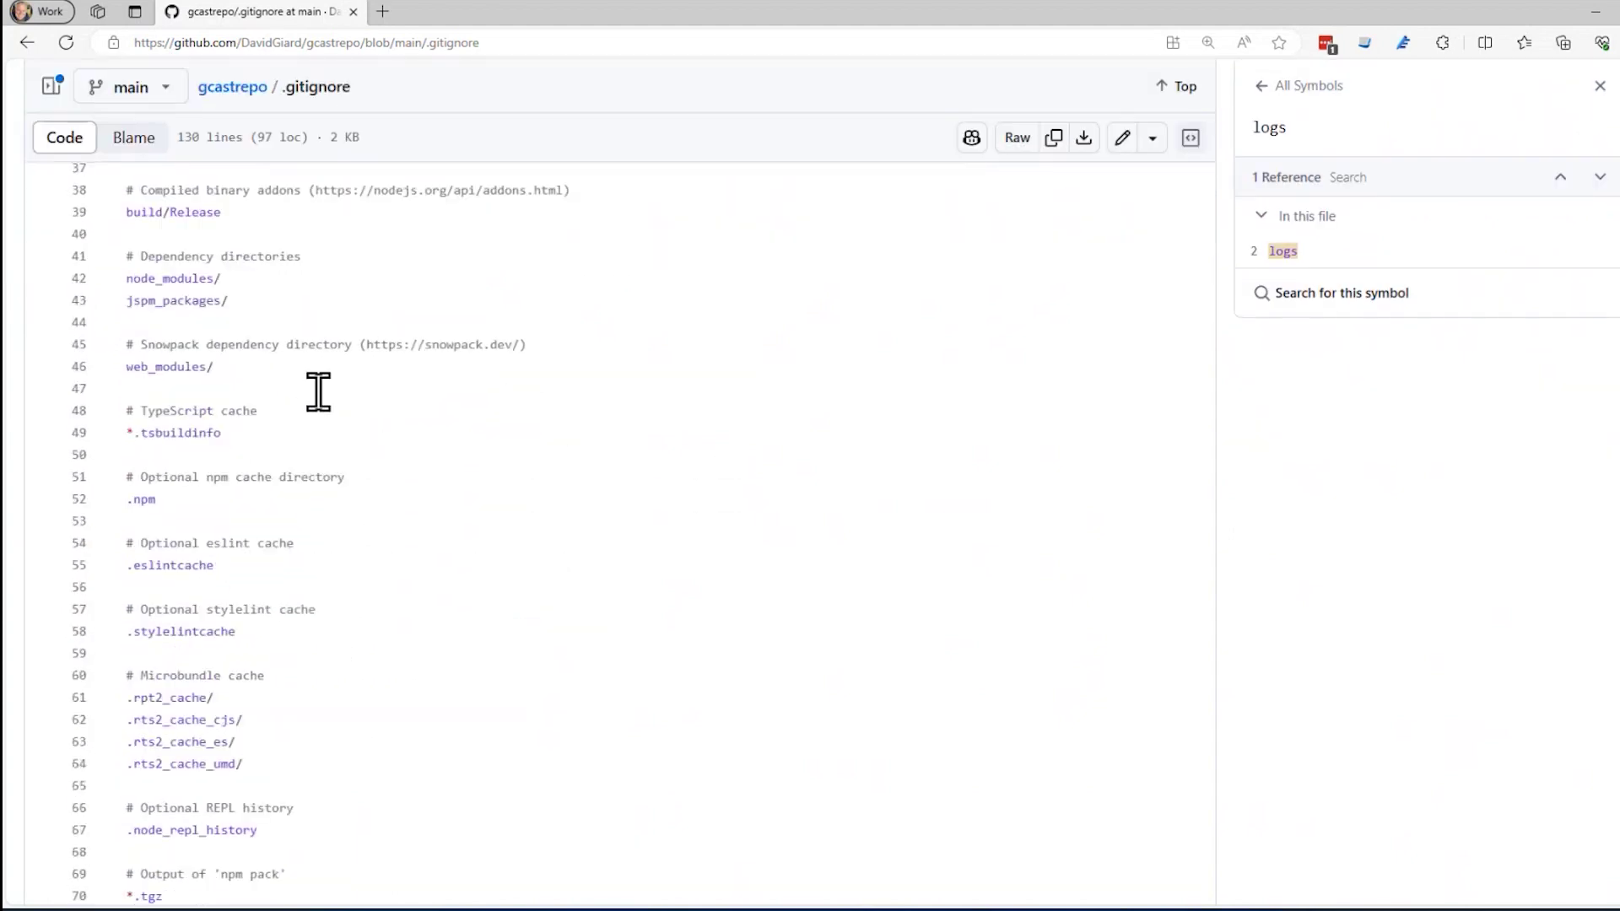
pyautogui.scroll(-2, 318, 418)
pyautogui.scroll(-5, 318, 448)
pyautogui.scroll(-4, 318, 448)
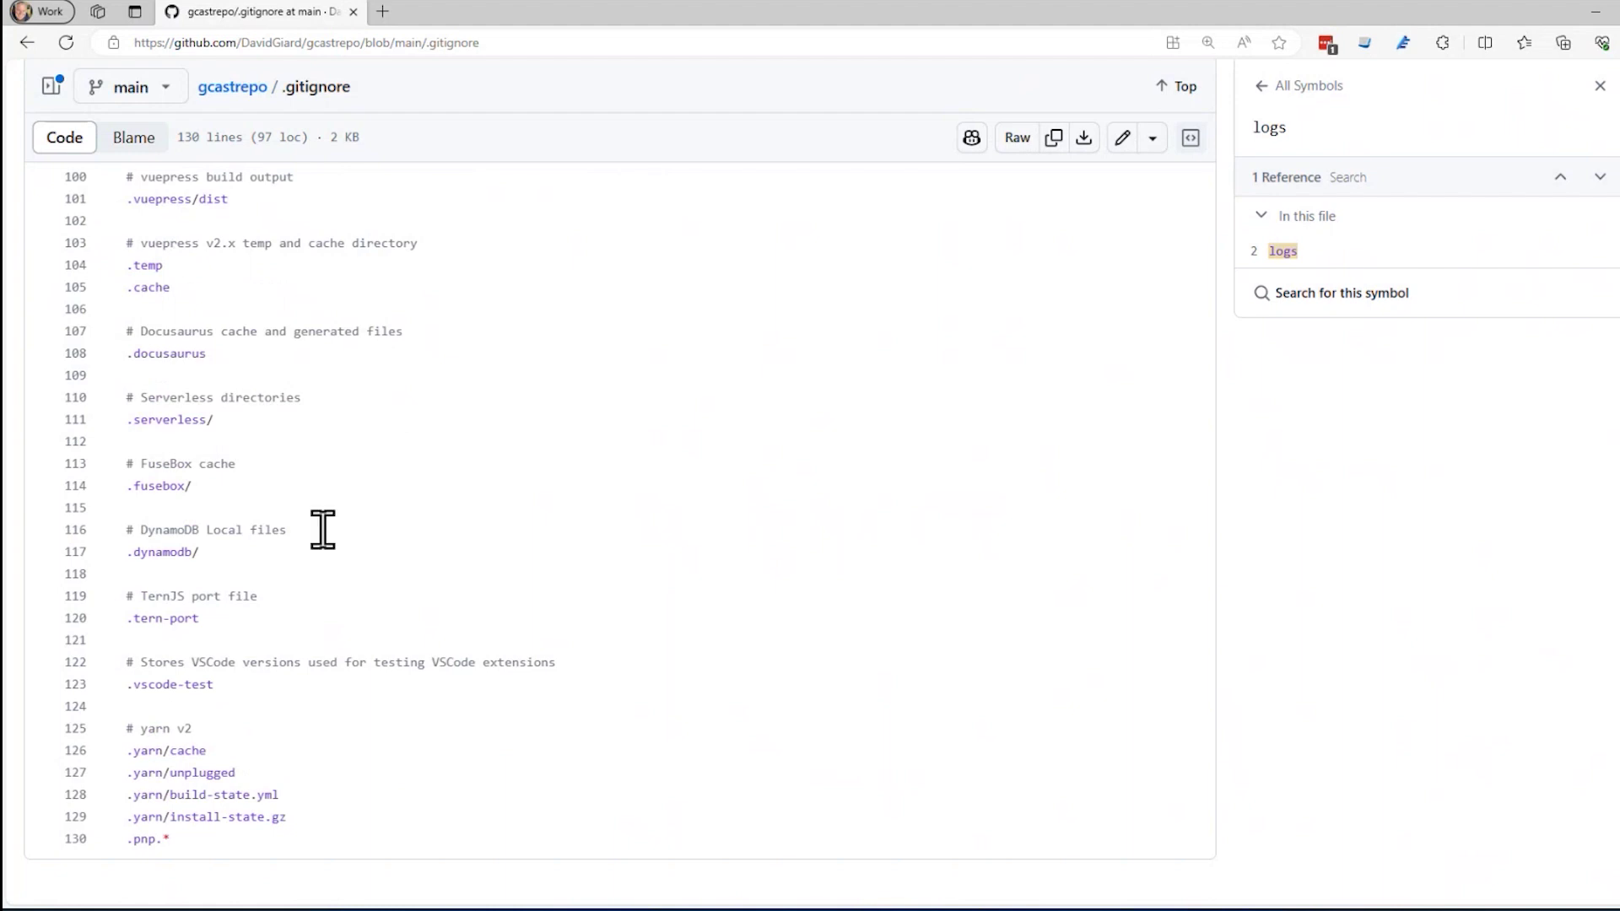
pyautogui.scroll(3, 335, 709)
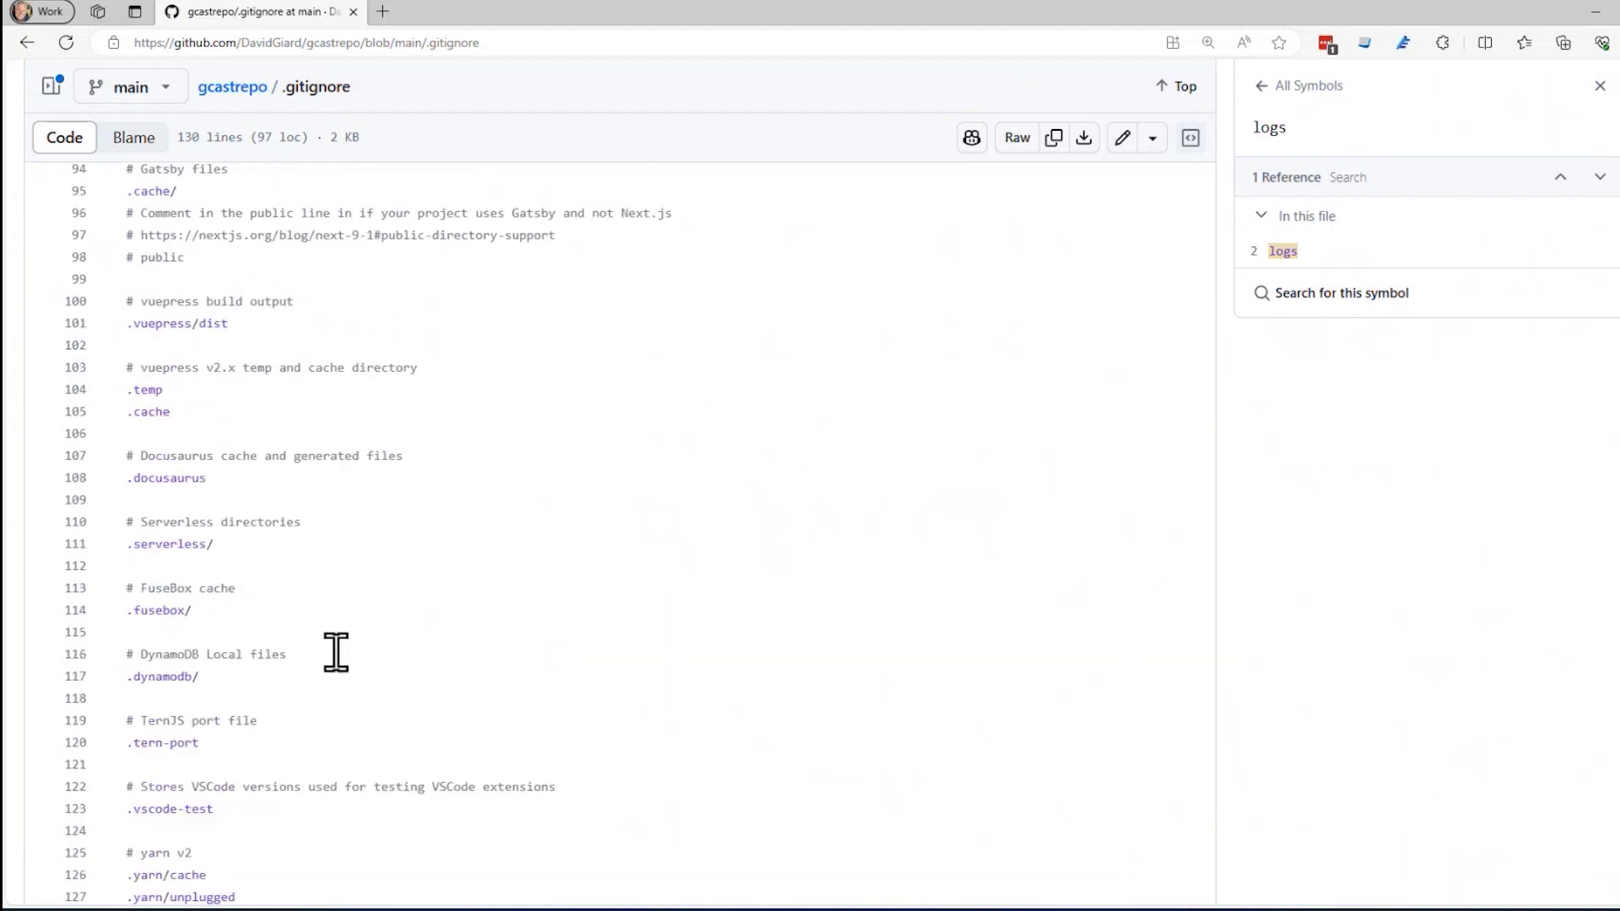
pyautogui.scroll(10, 336, 647)
pyautogui.scroll(10, 333, 626)
pyautogui.scroll(5, 333, 626)
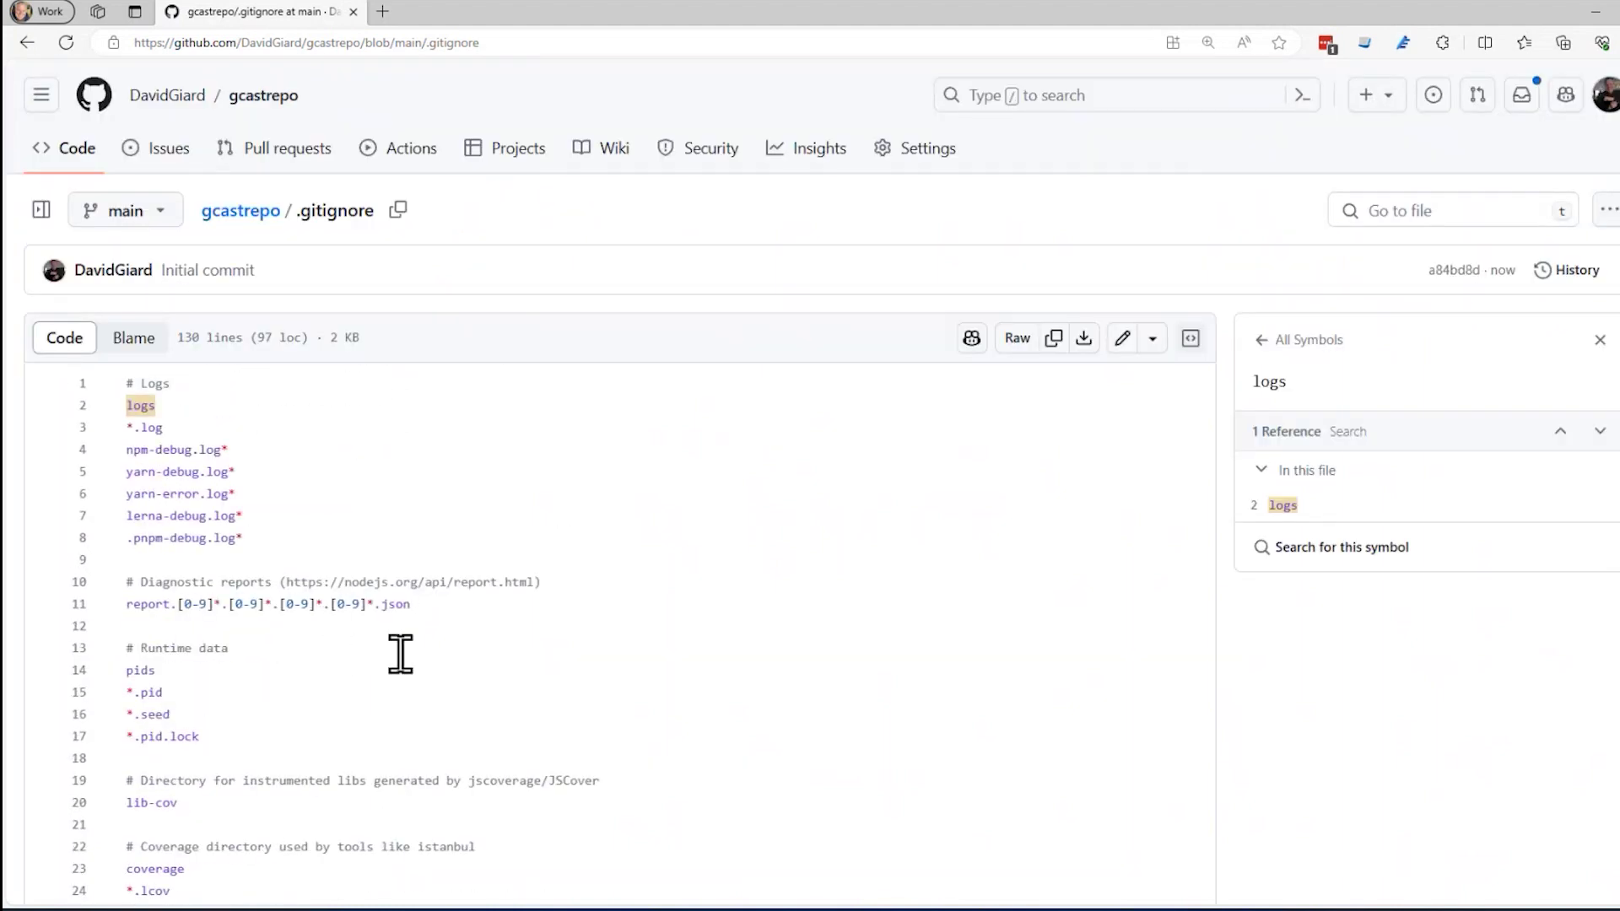
pyautogui.click(27, 41)
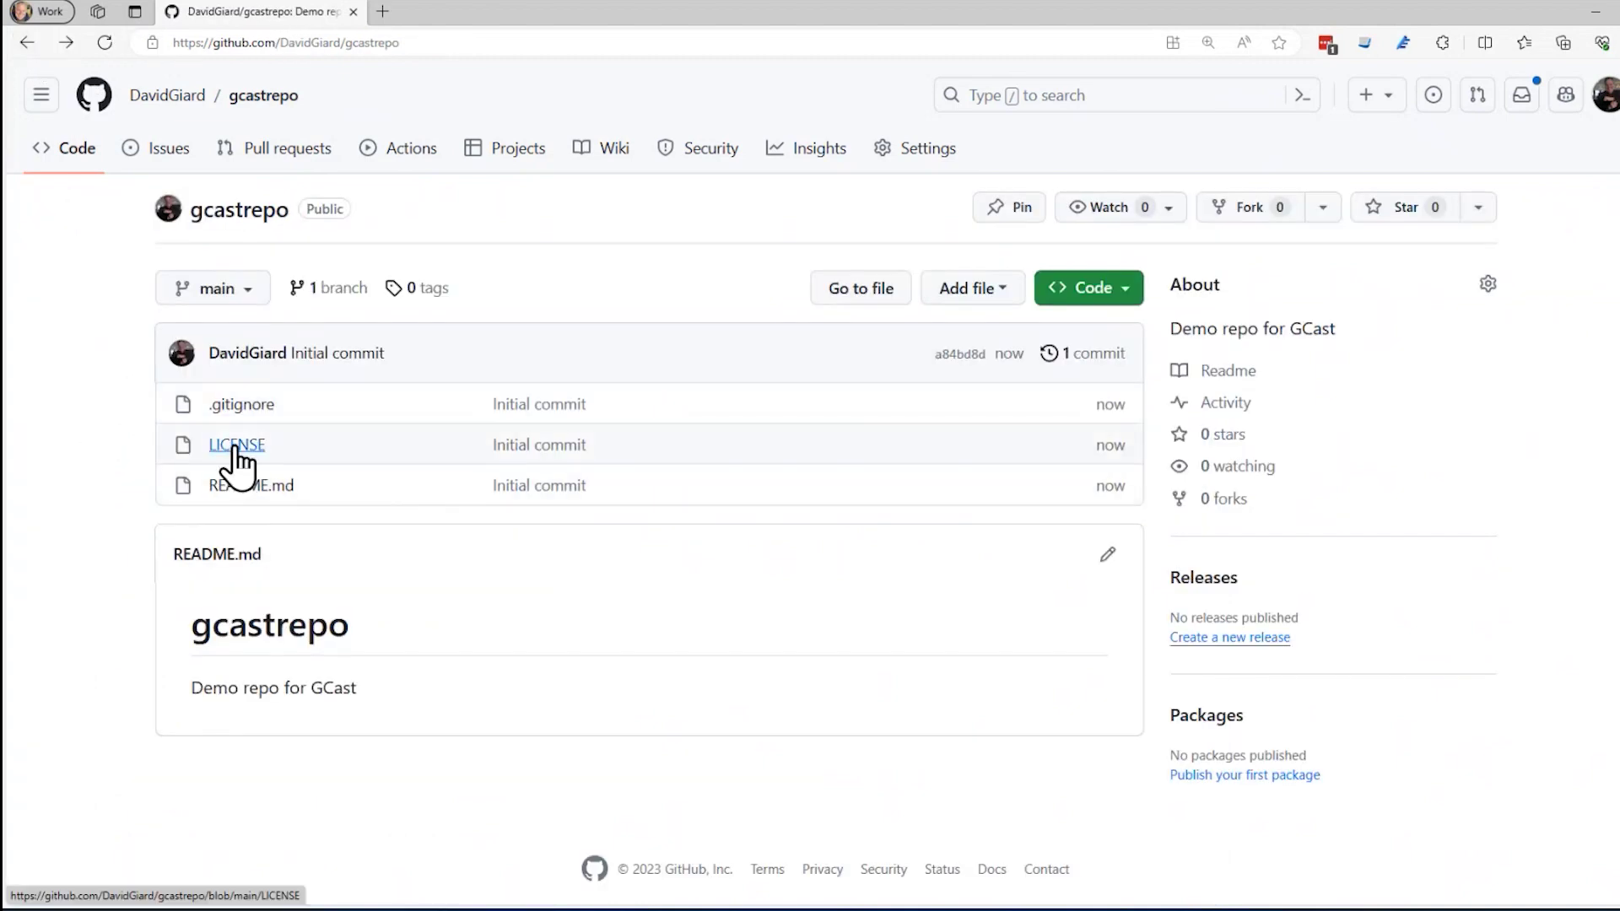
pyautogui.click(235, 446)
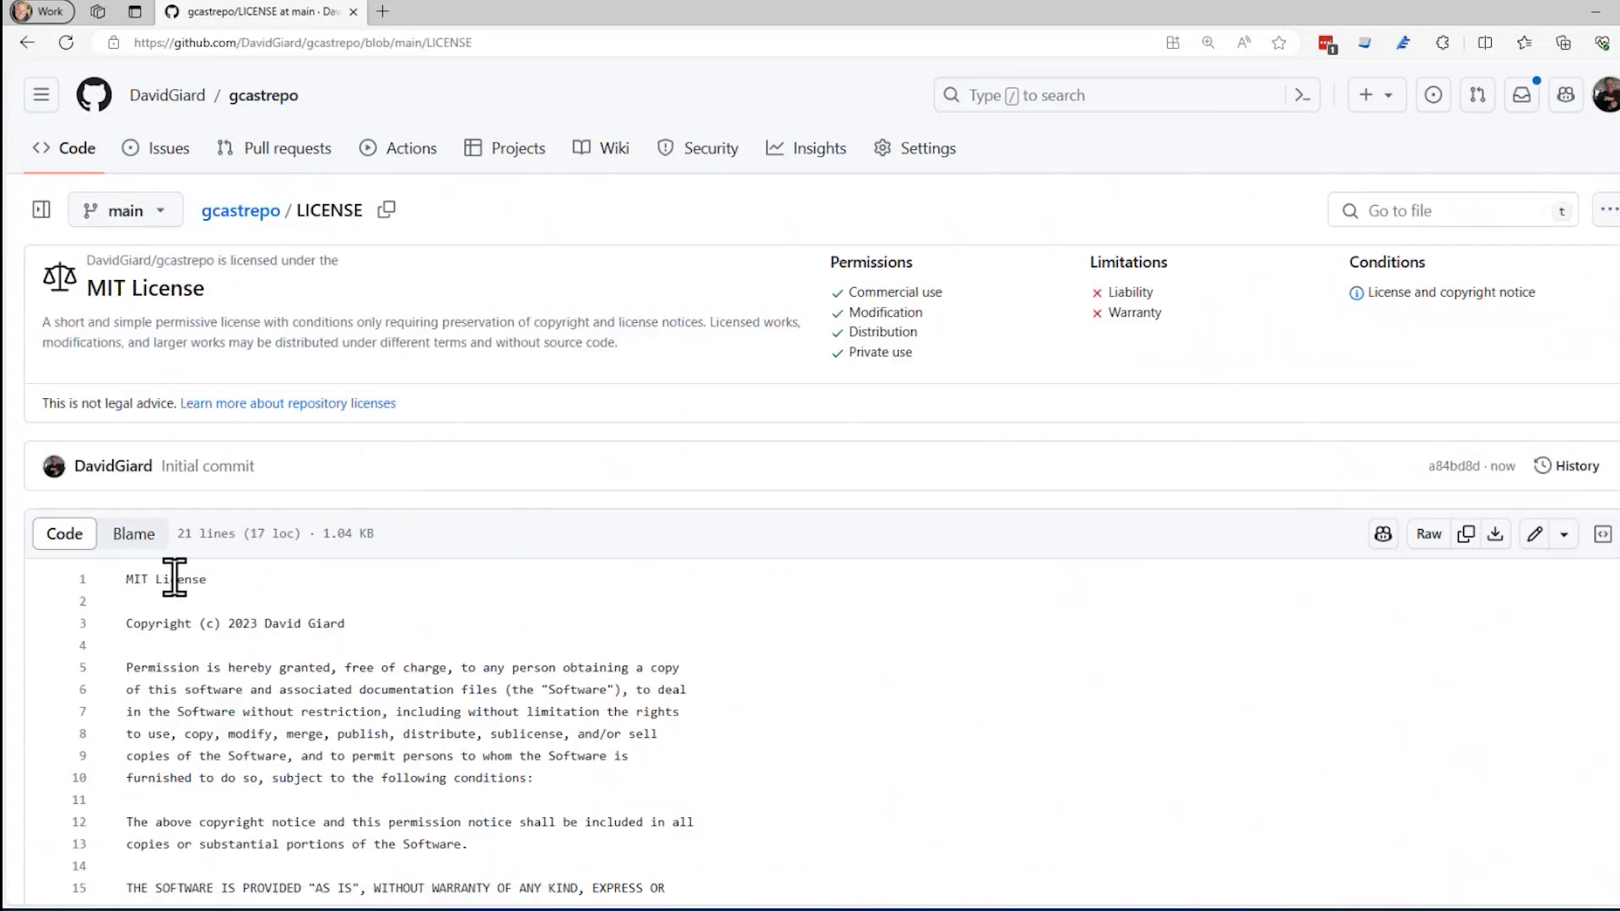
pyautogui.scroll(-2, 384, 617)
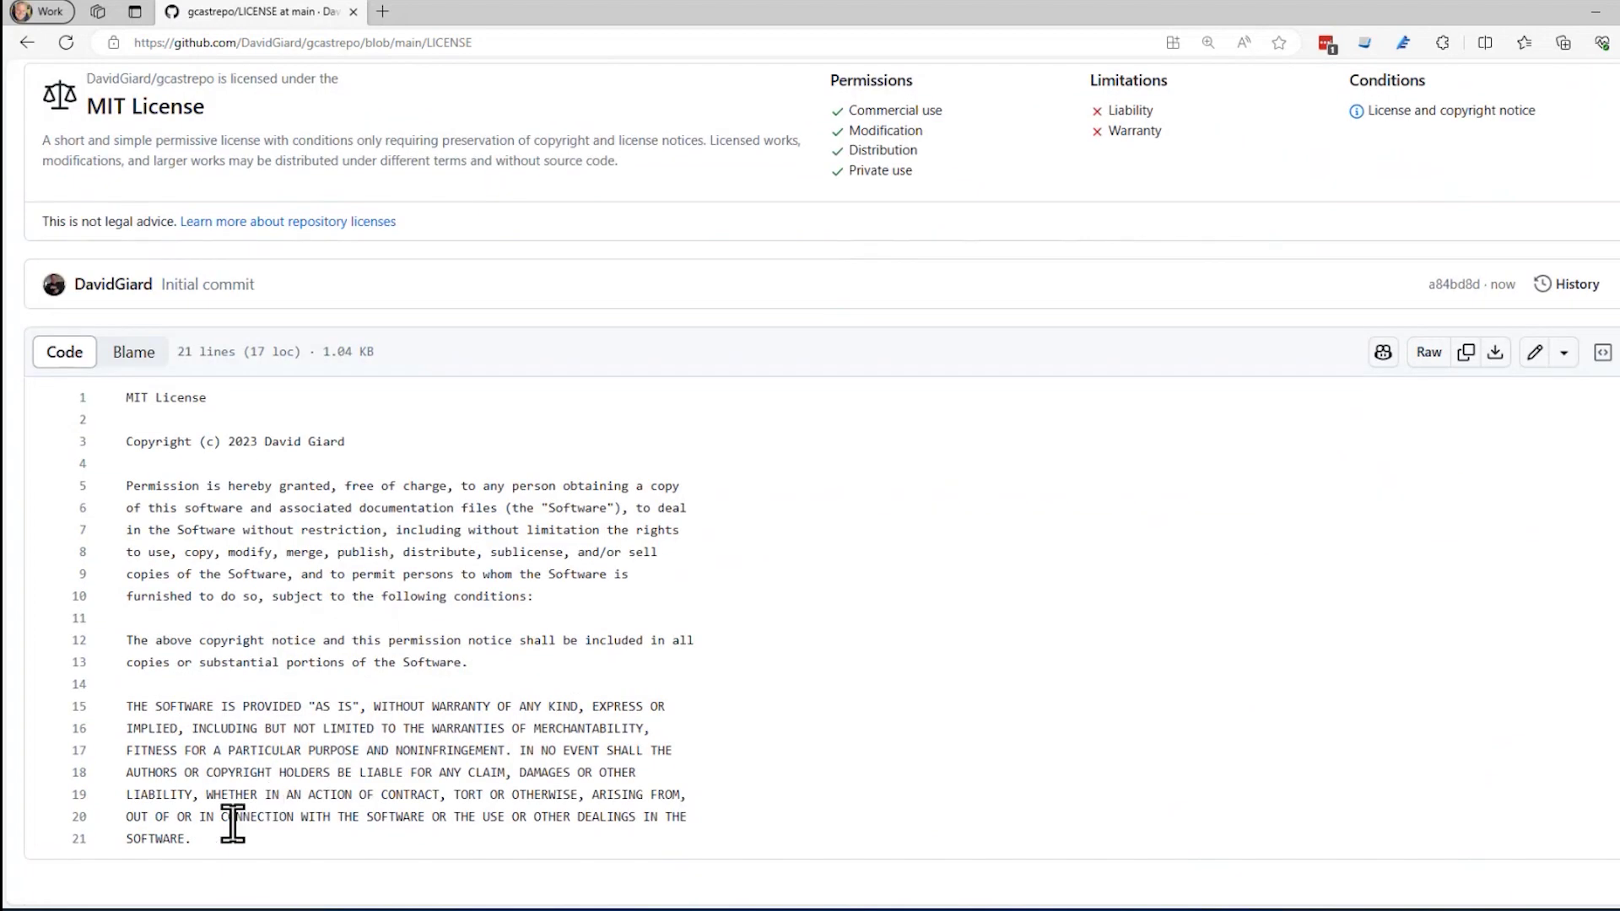
pyautogui.moveTo(223, 816); pyautogui.dragTo(186, 426)
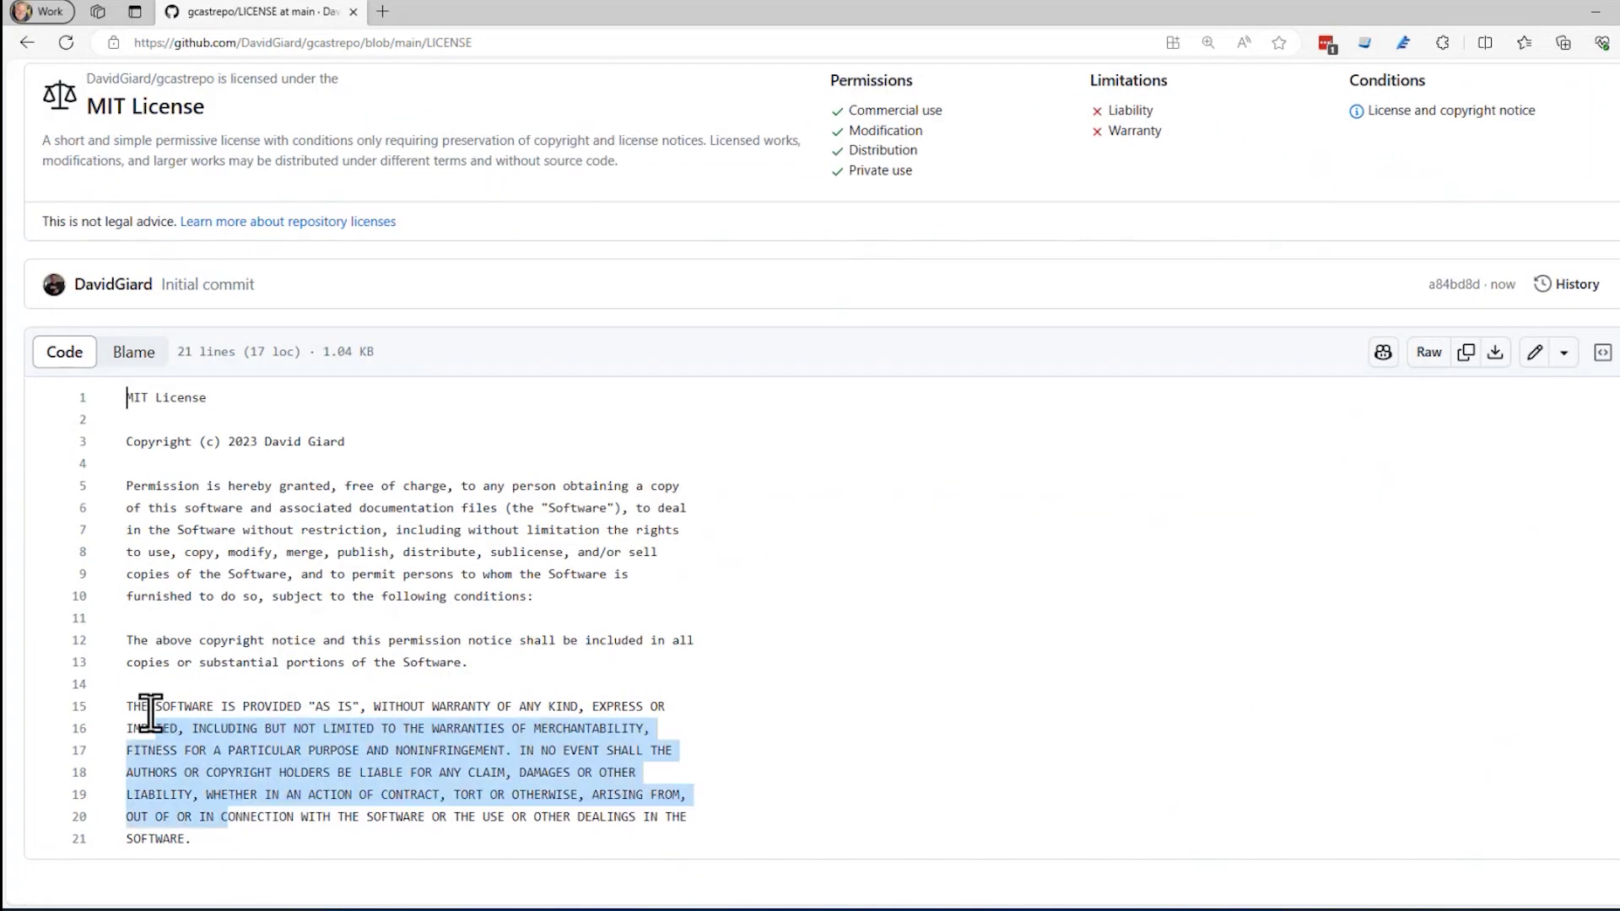
pyautogui.click(224, 427)
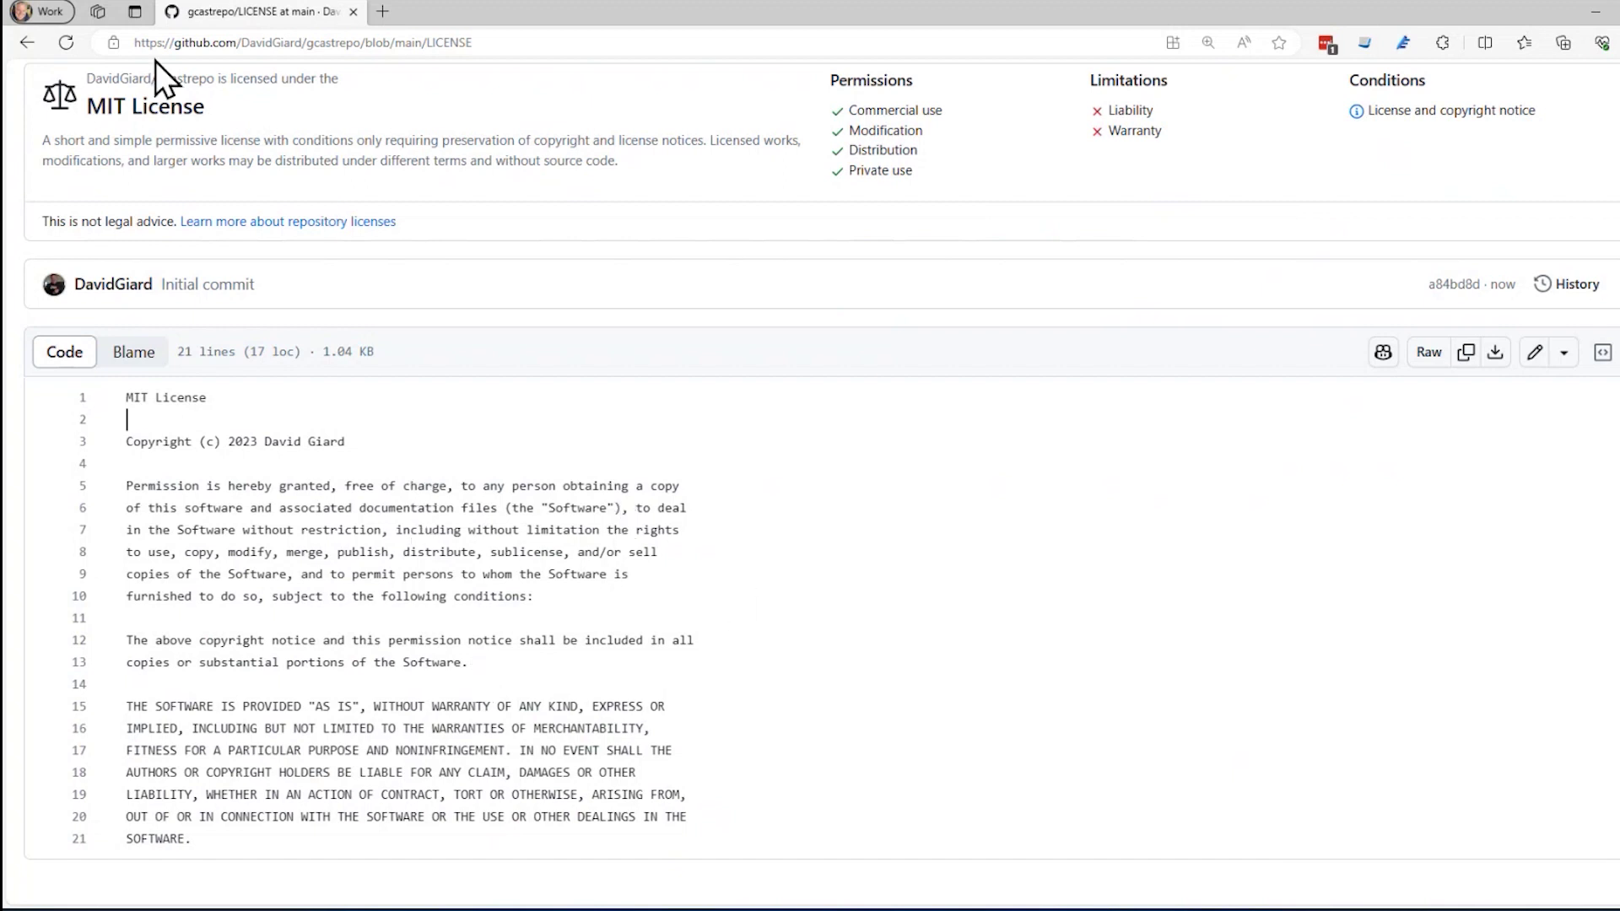
pyautogui.click(36, 45)
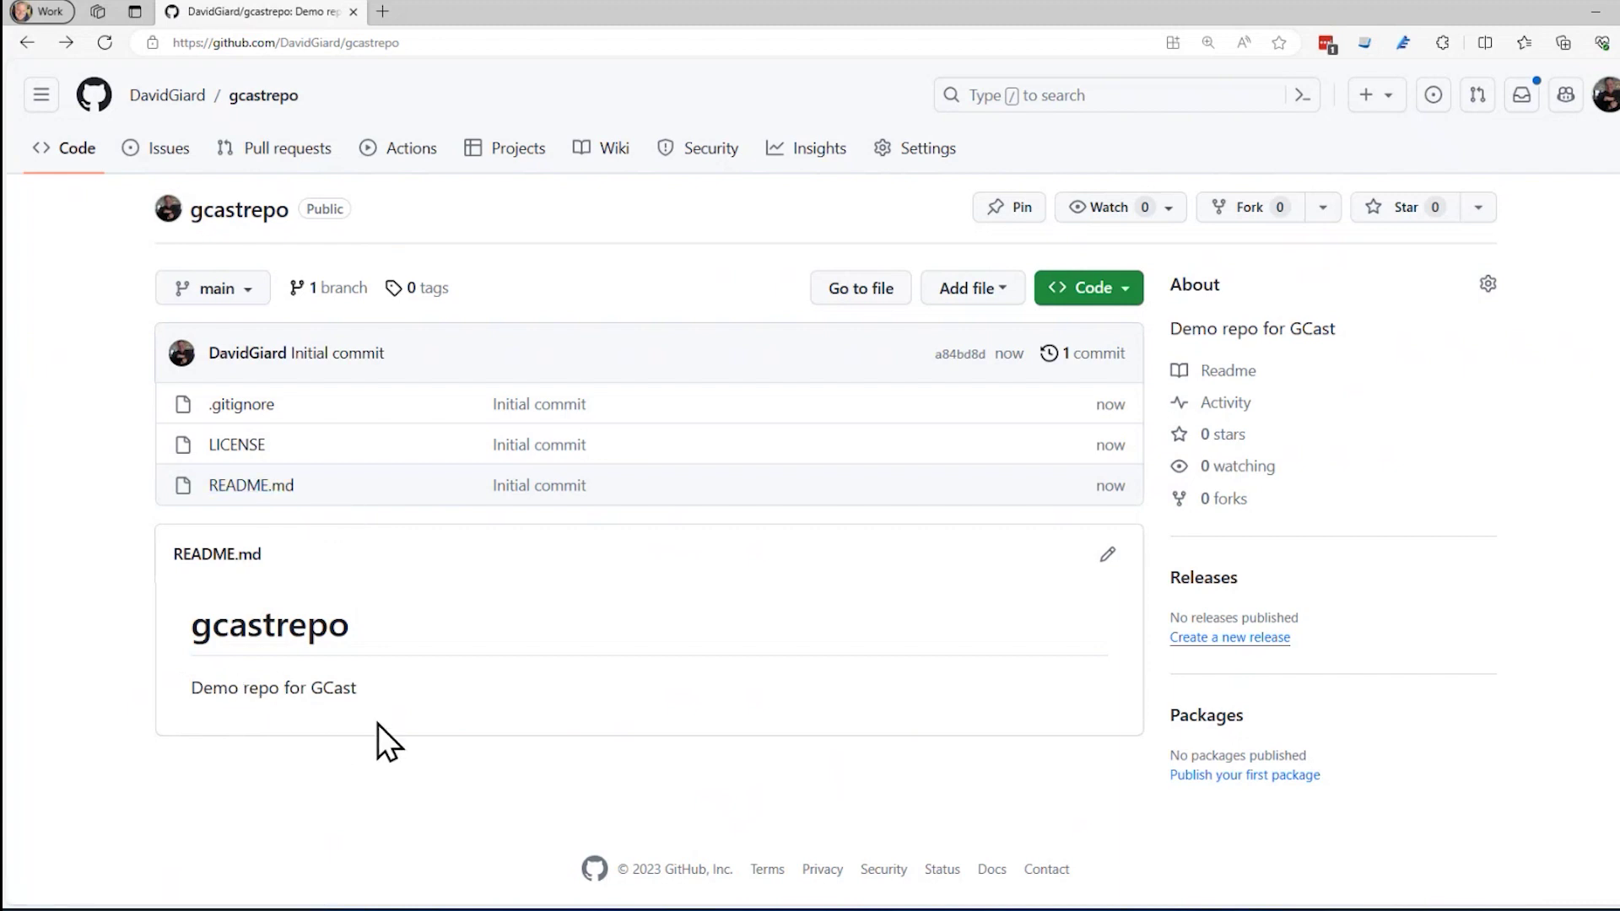
pyautogui.click(281, 486)
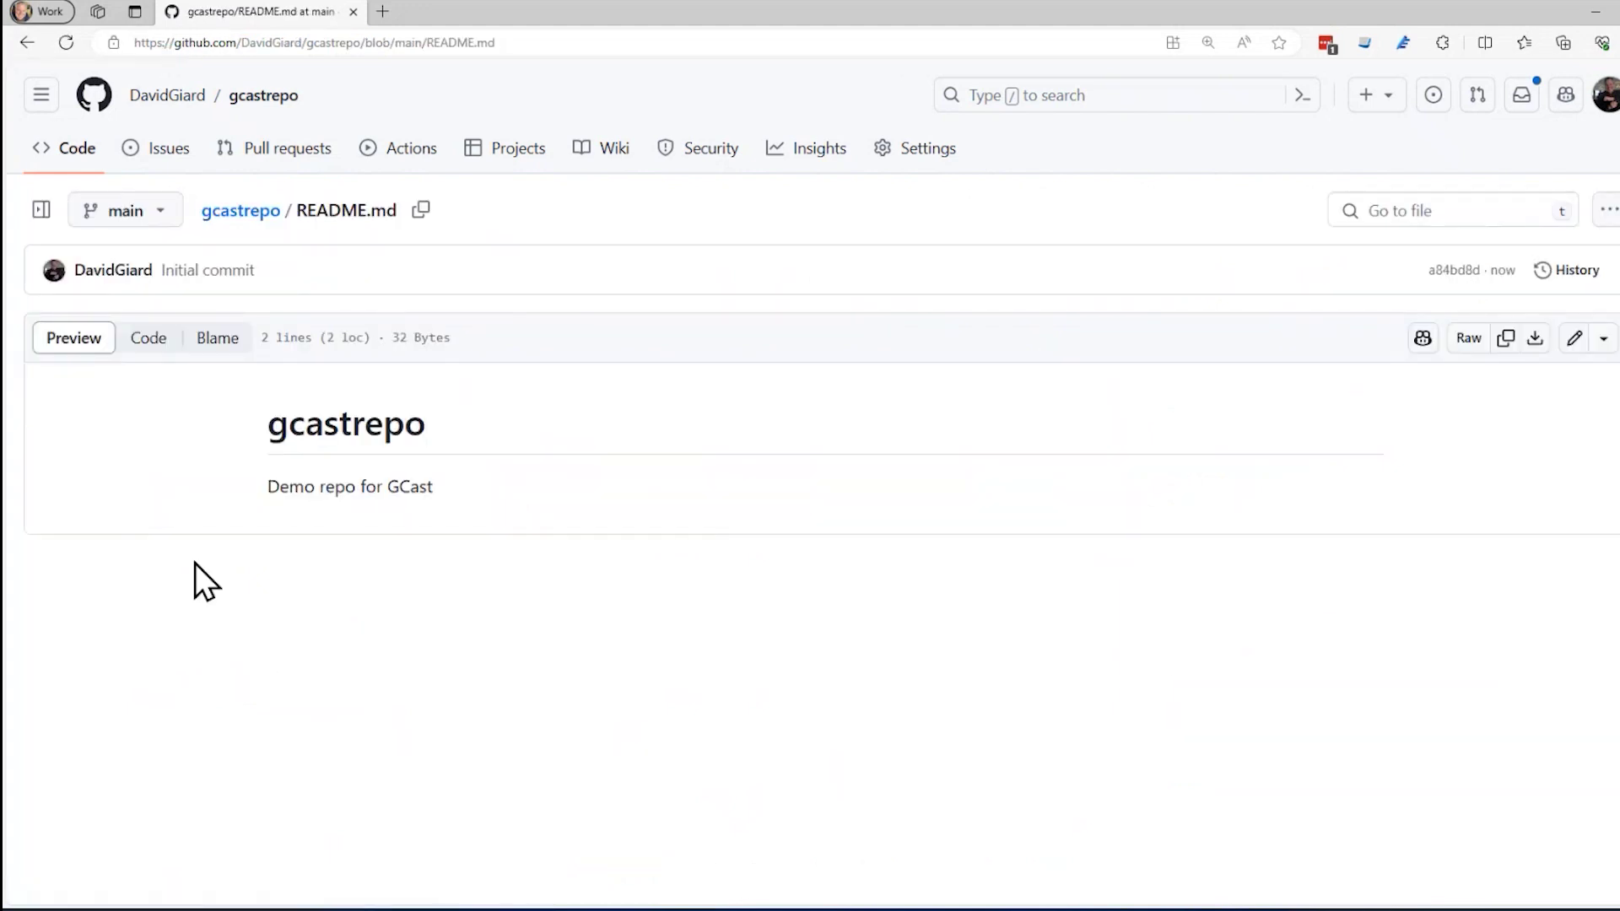
# - Show README.md as raw code and open it in the web editor
pyautogui.click(142, 341)
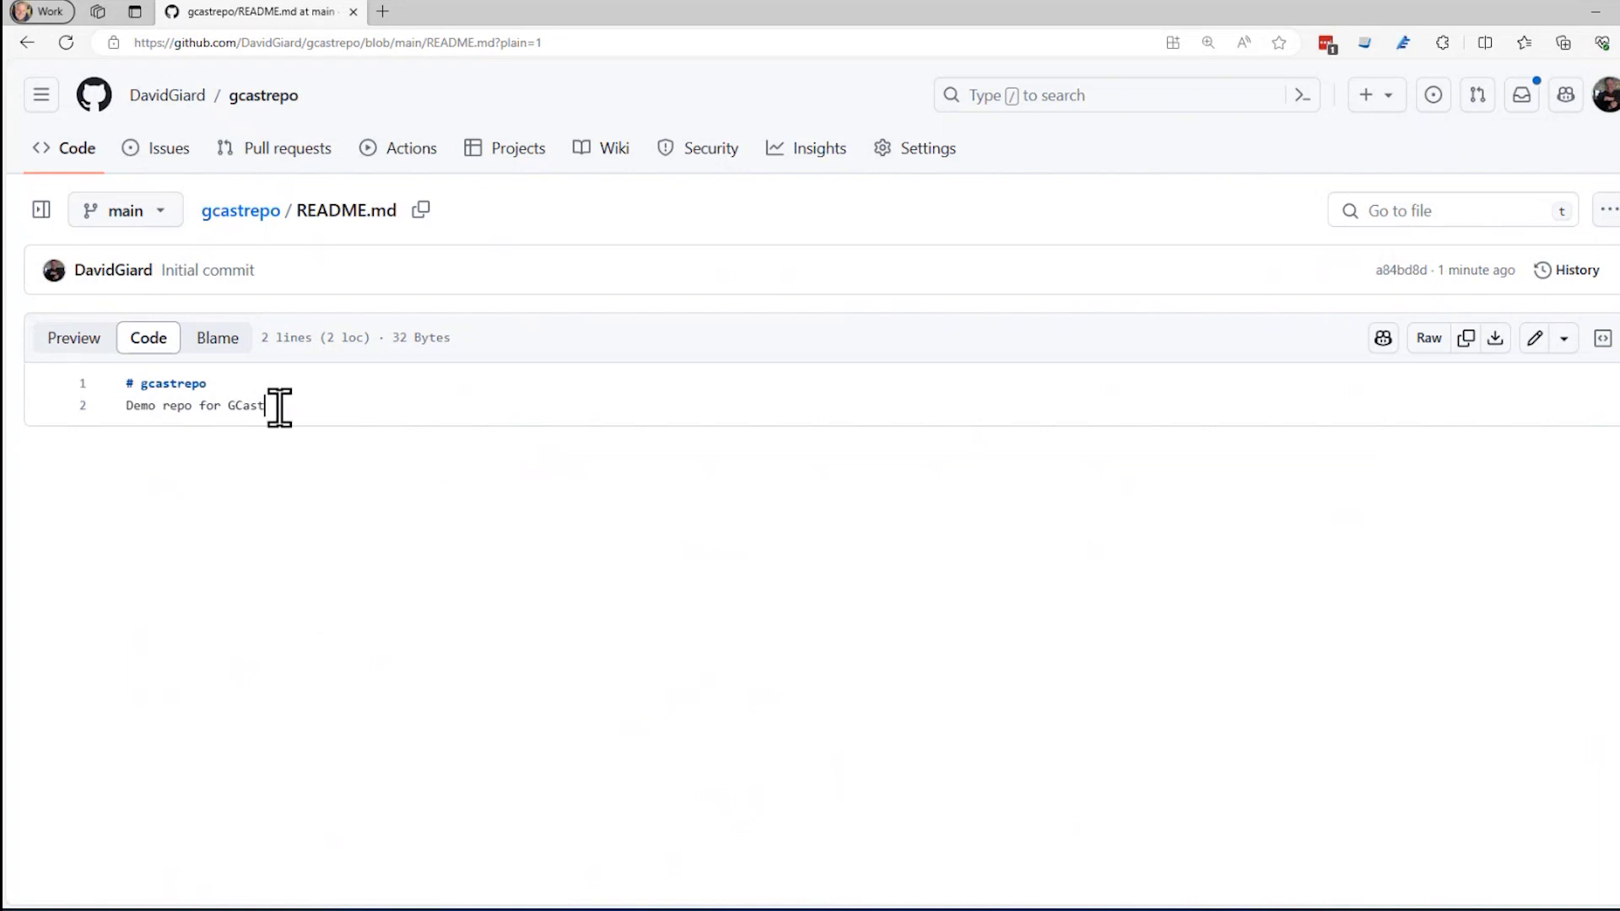
pyautogui.click(1535, 338)
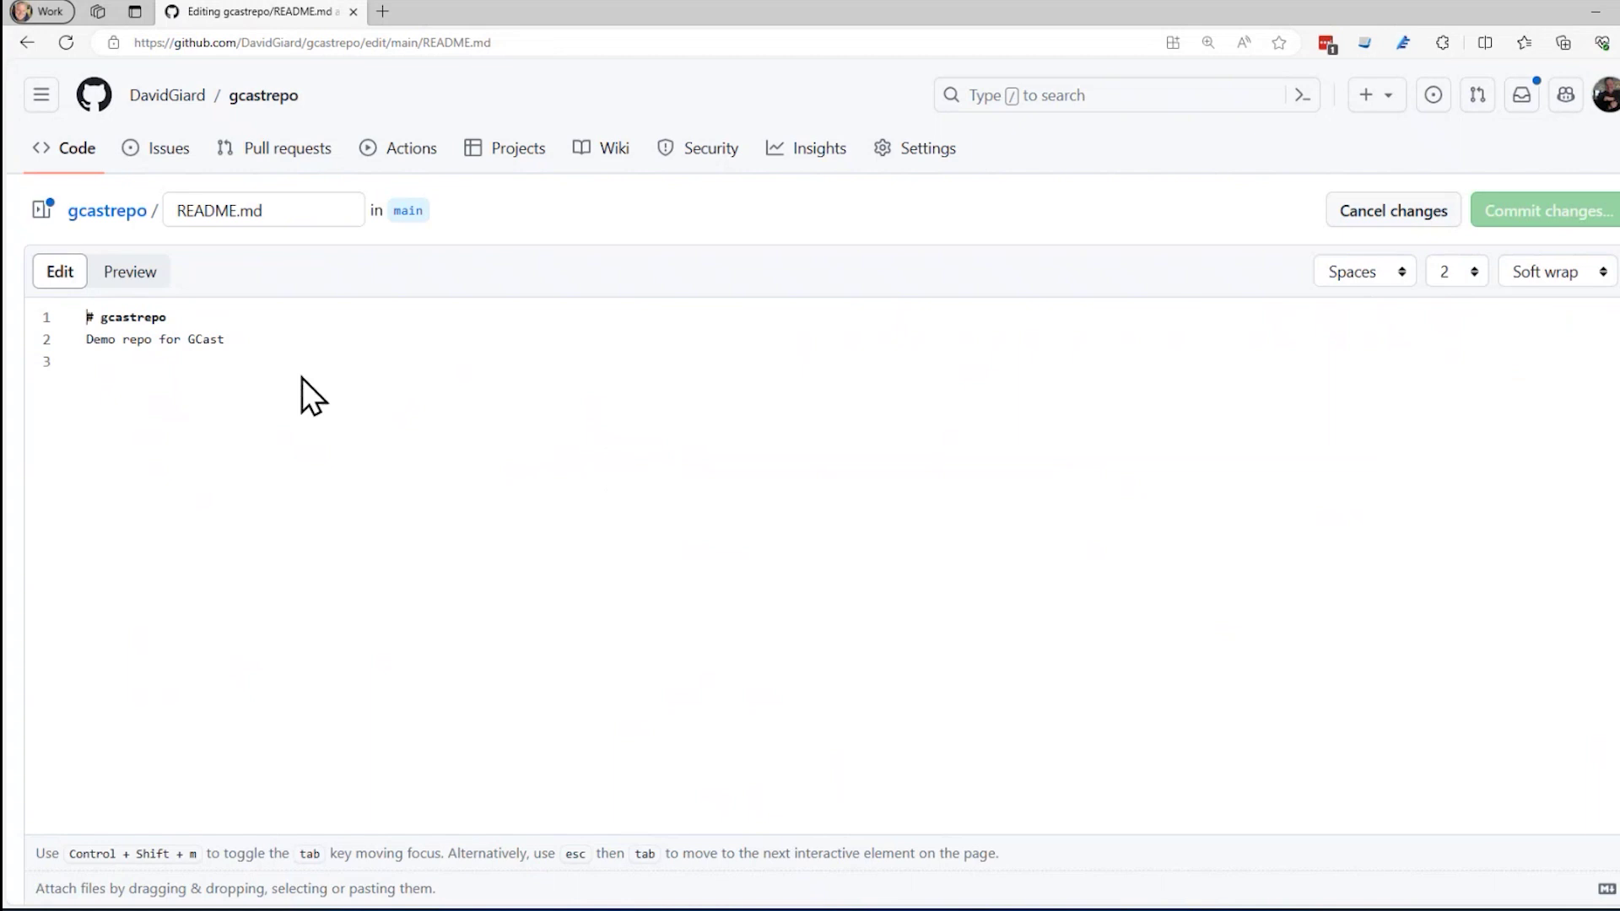
# - Append '!!!!' to 'Demo repo for GCast' and add the line 'This is some text.'
pyautogui.click(478, 344)
pyautogui.write('!!!!')
pyautogui.press('Return')
pyautogui.press('Return')
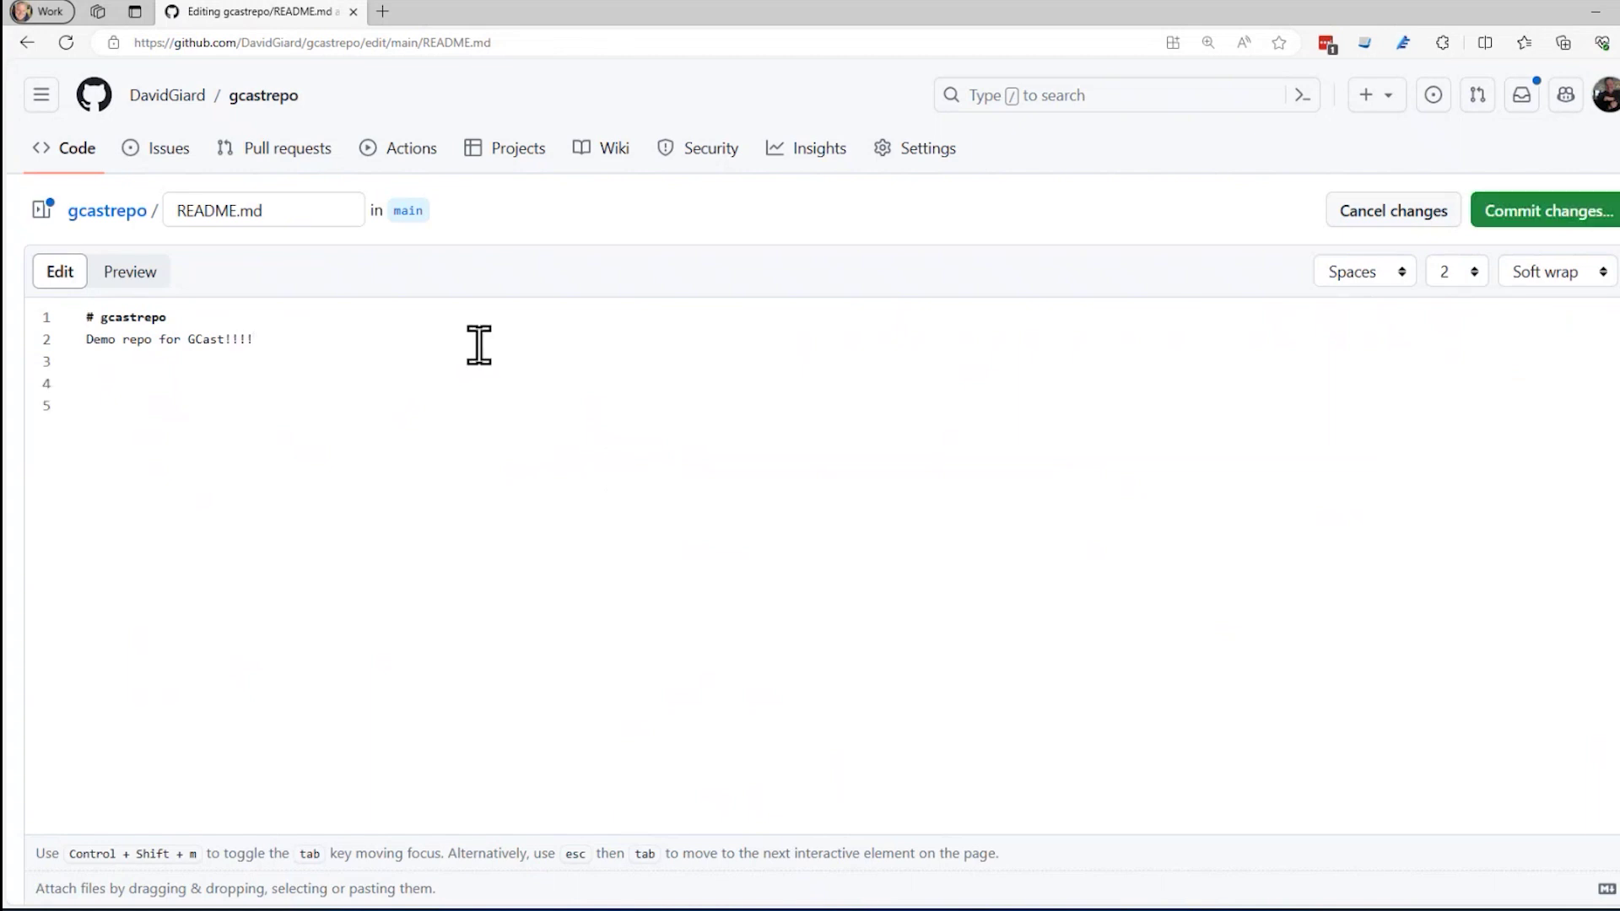
pyautogui.write('This is some te')
pyautogui.write('xt.')
# - Commit the README edit directly to main with the default message 'Update README.md'
pyautogui.click(1551, 212)
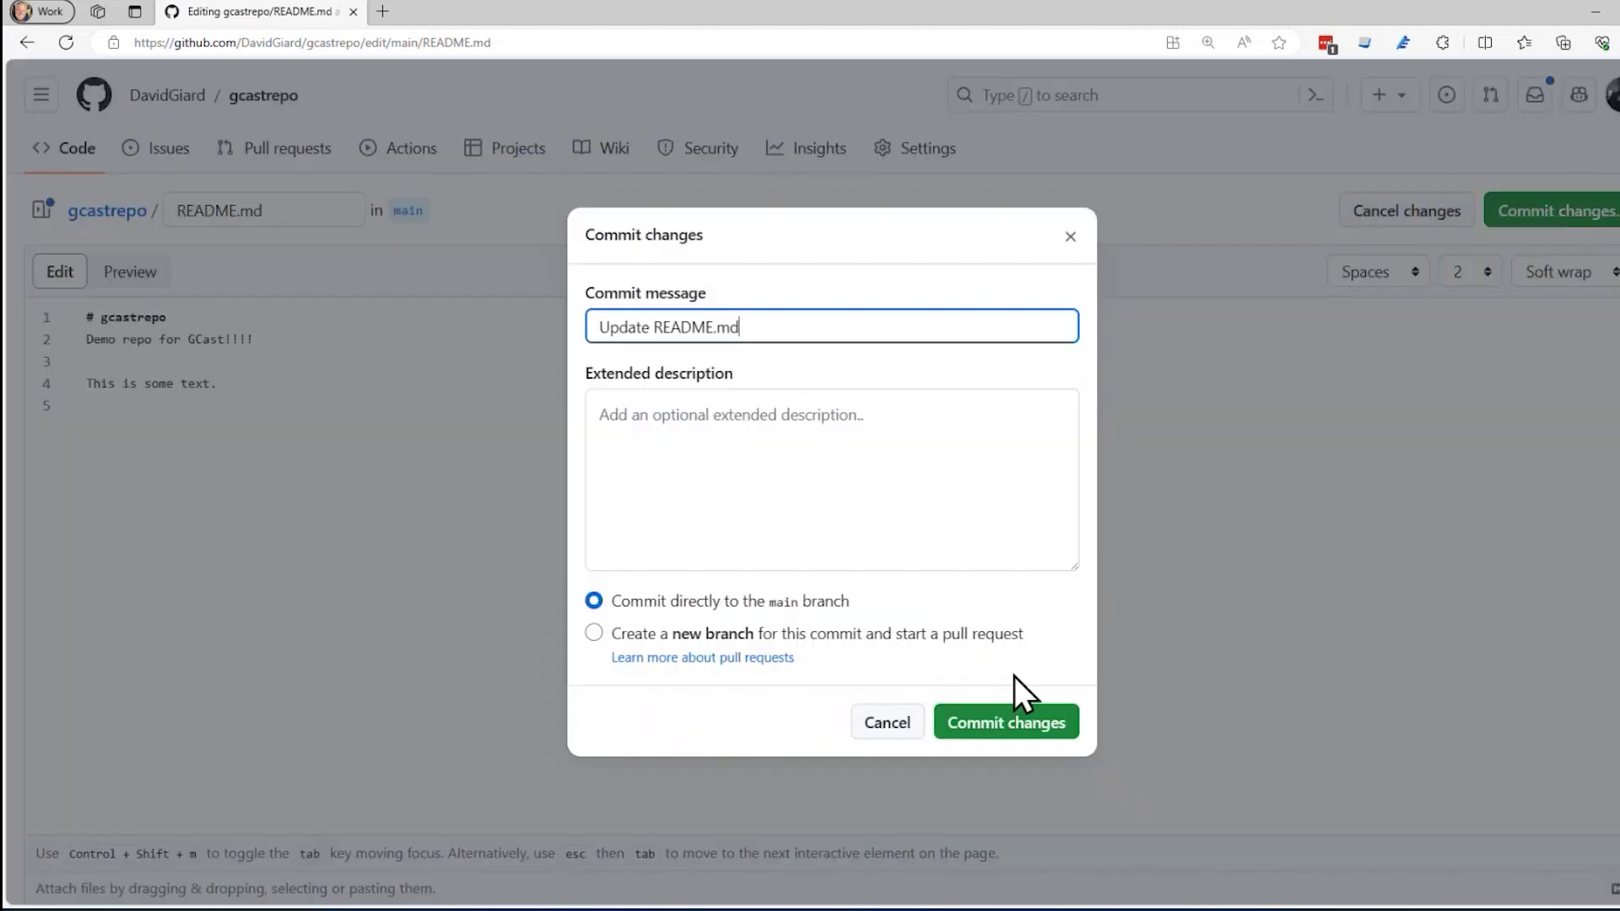
pyautogui.click(1012, 728)
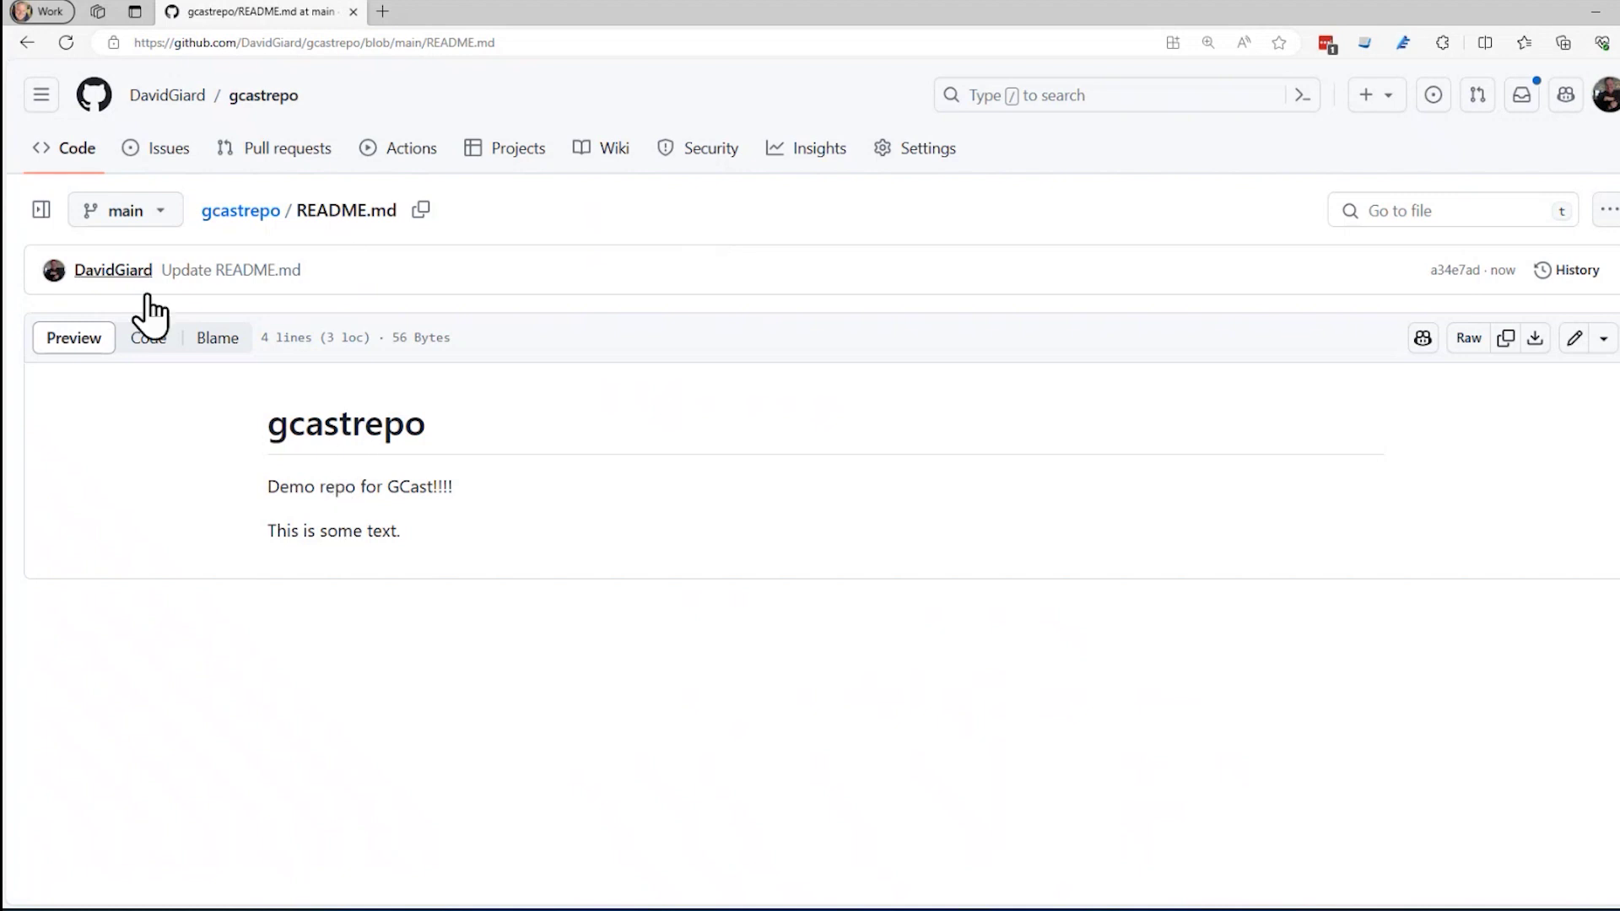
# - Check the README's numbered source lines, then return to the gcastrepo home page
pyautogui.click(146, 339)
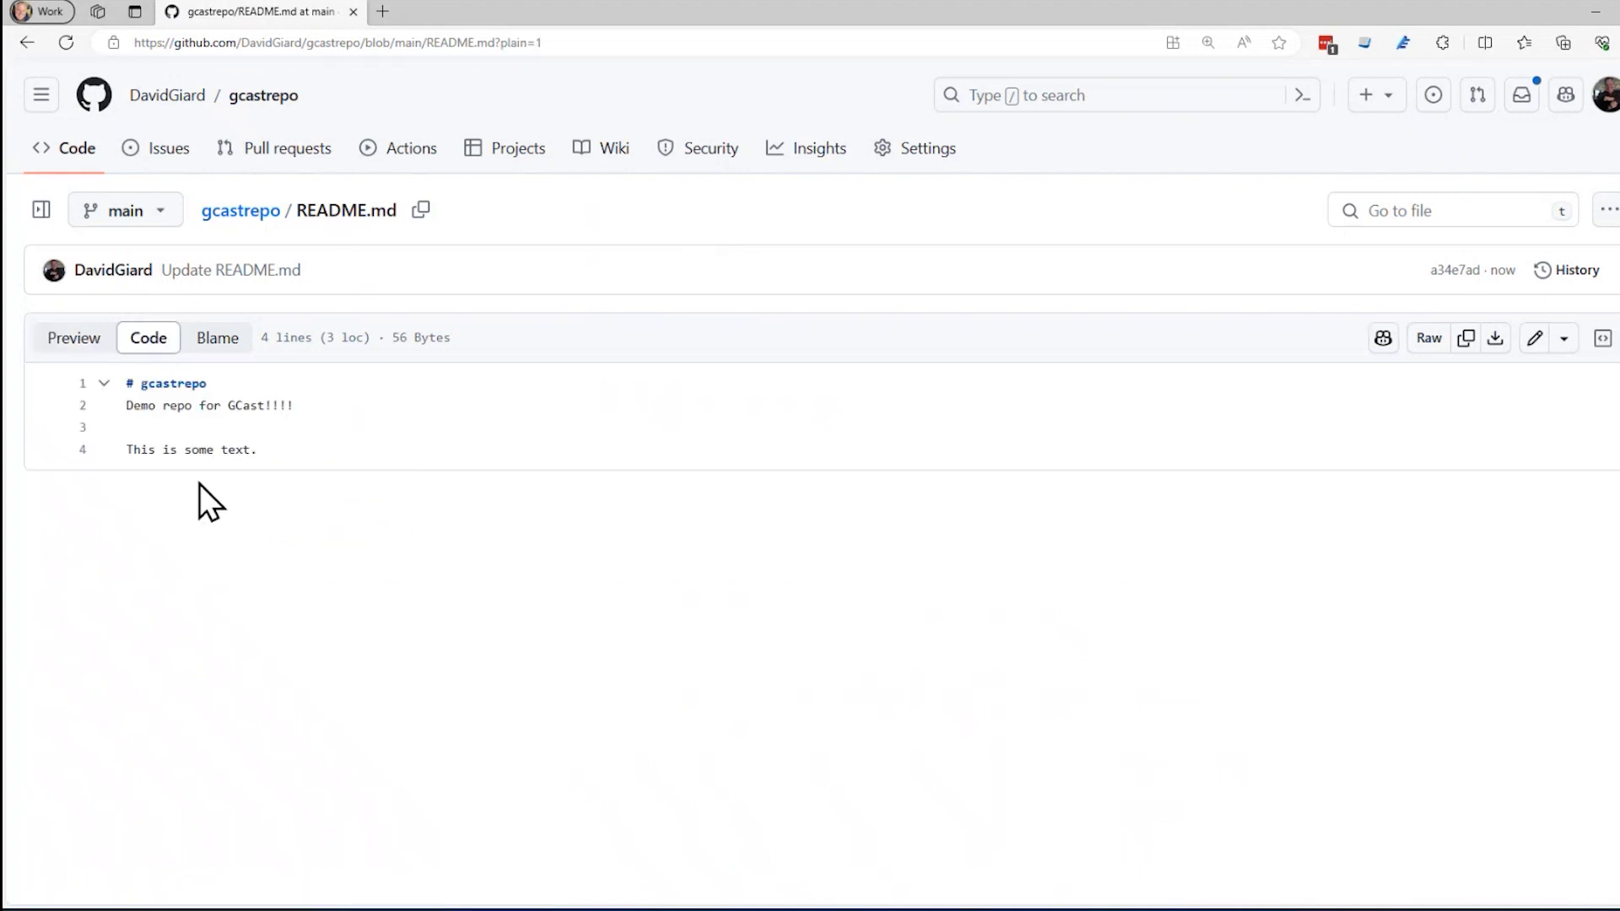
pyautogui.click(78, 150)
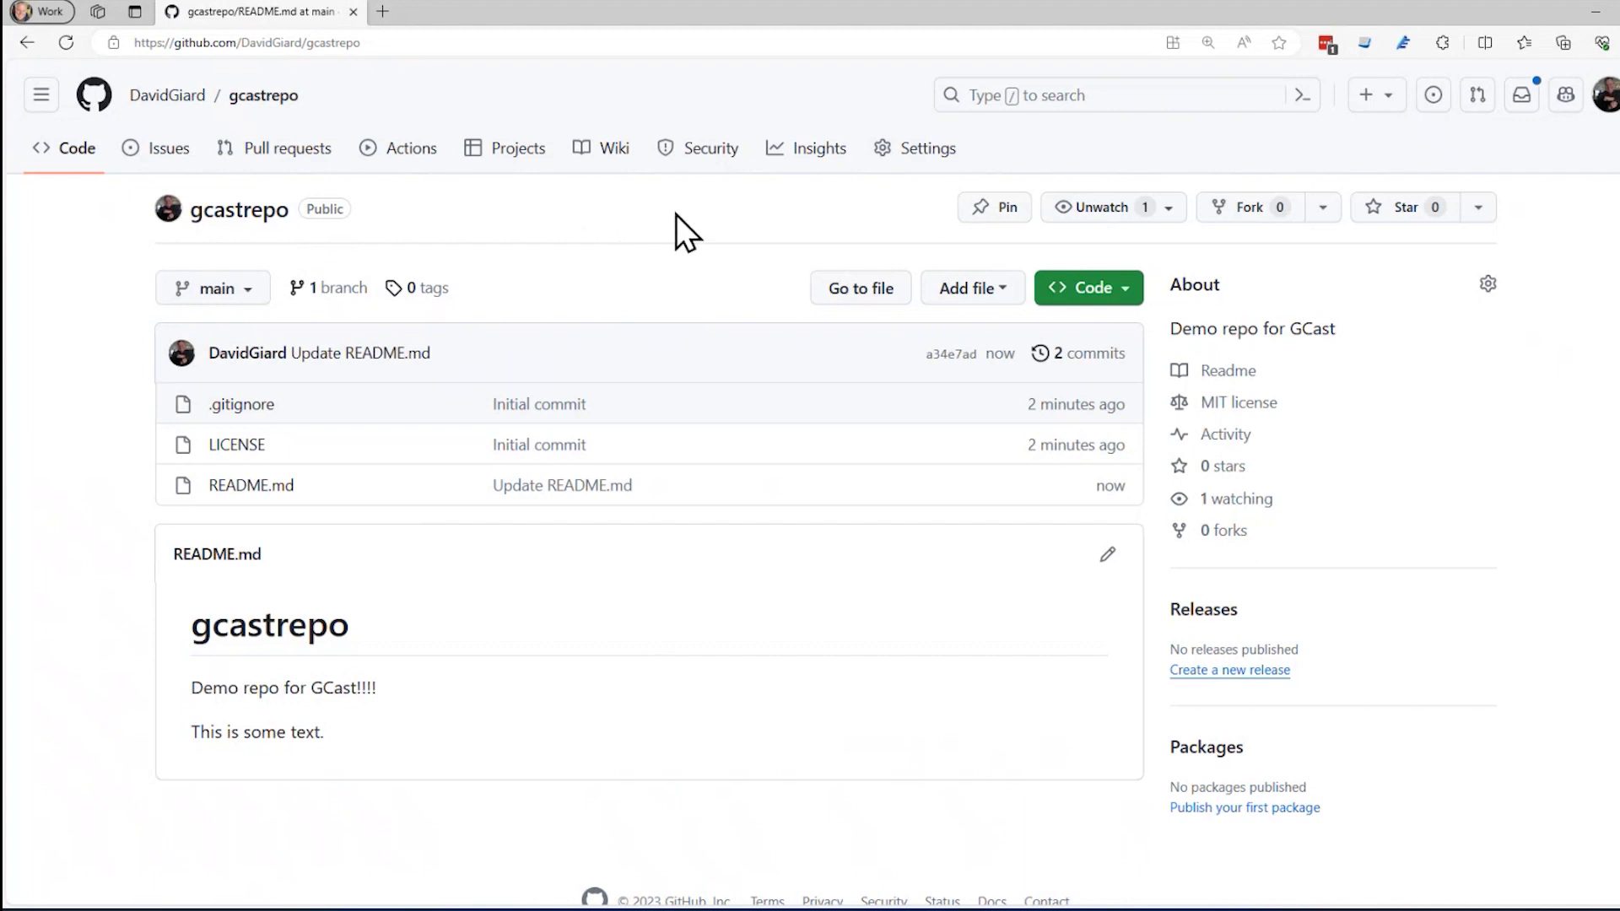
# - Open gcastrepo's Settings page and clear an accidental text selection
pyautogui.click(927, 150)
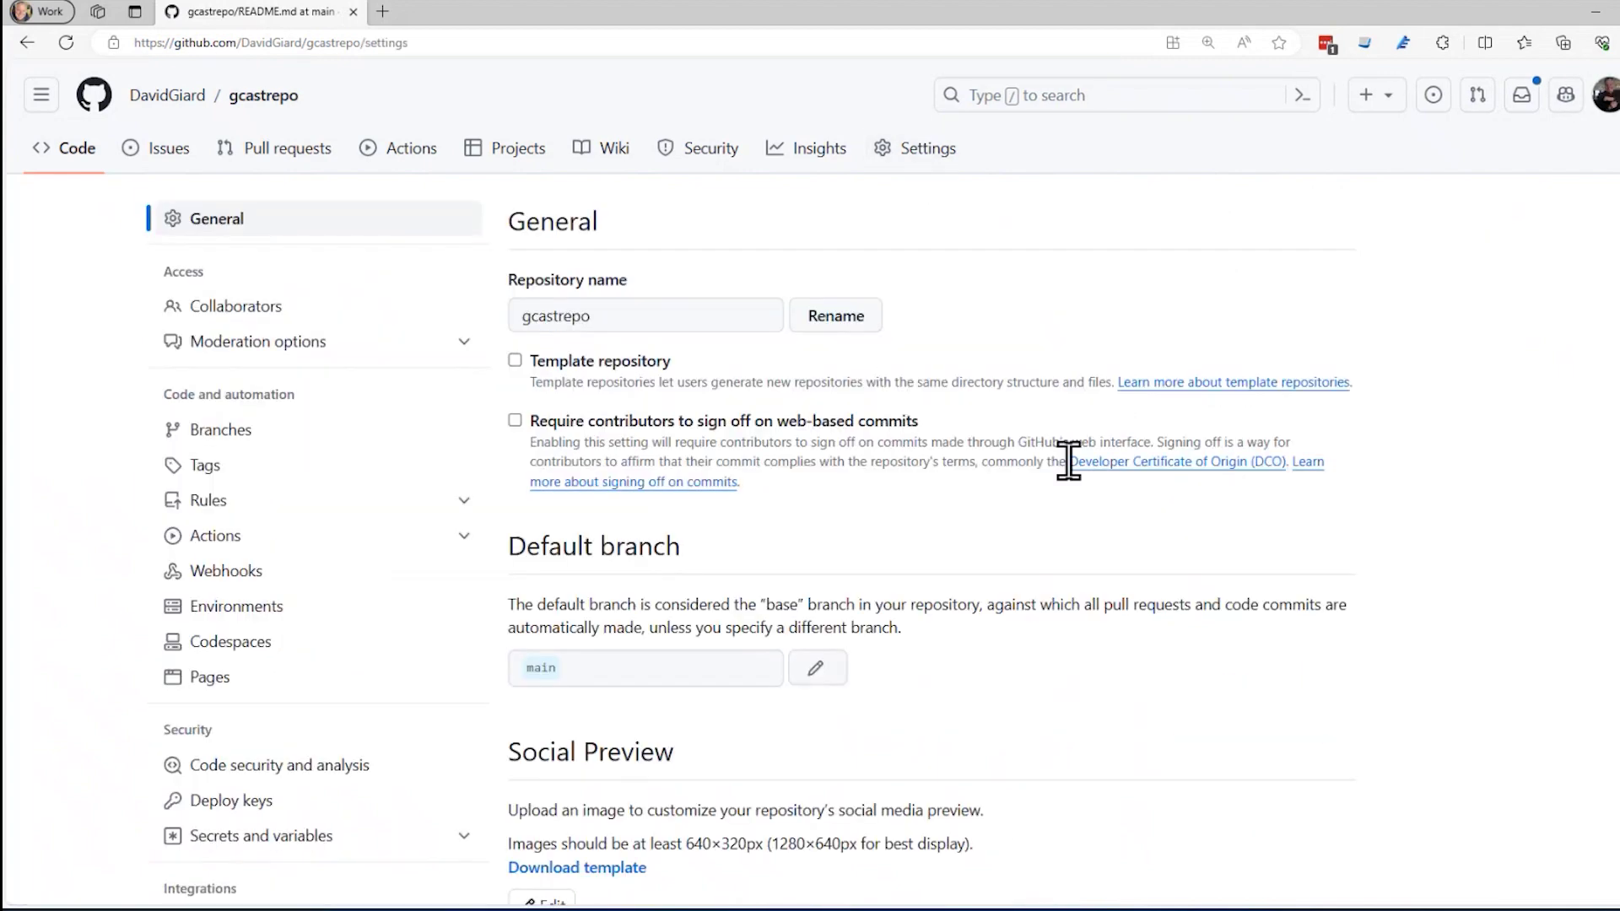
pyautogui.scroll(-3, 1067, 460)
pyautogui.scroll(-2, 1068, 459)
pyautogui.scroll(-2, 1062, 463)
pyautogui.scroll(-1, 1038, 469)
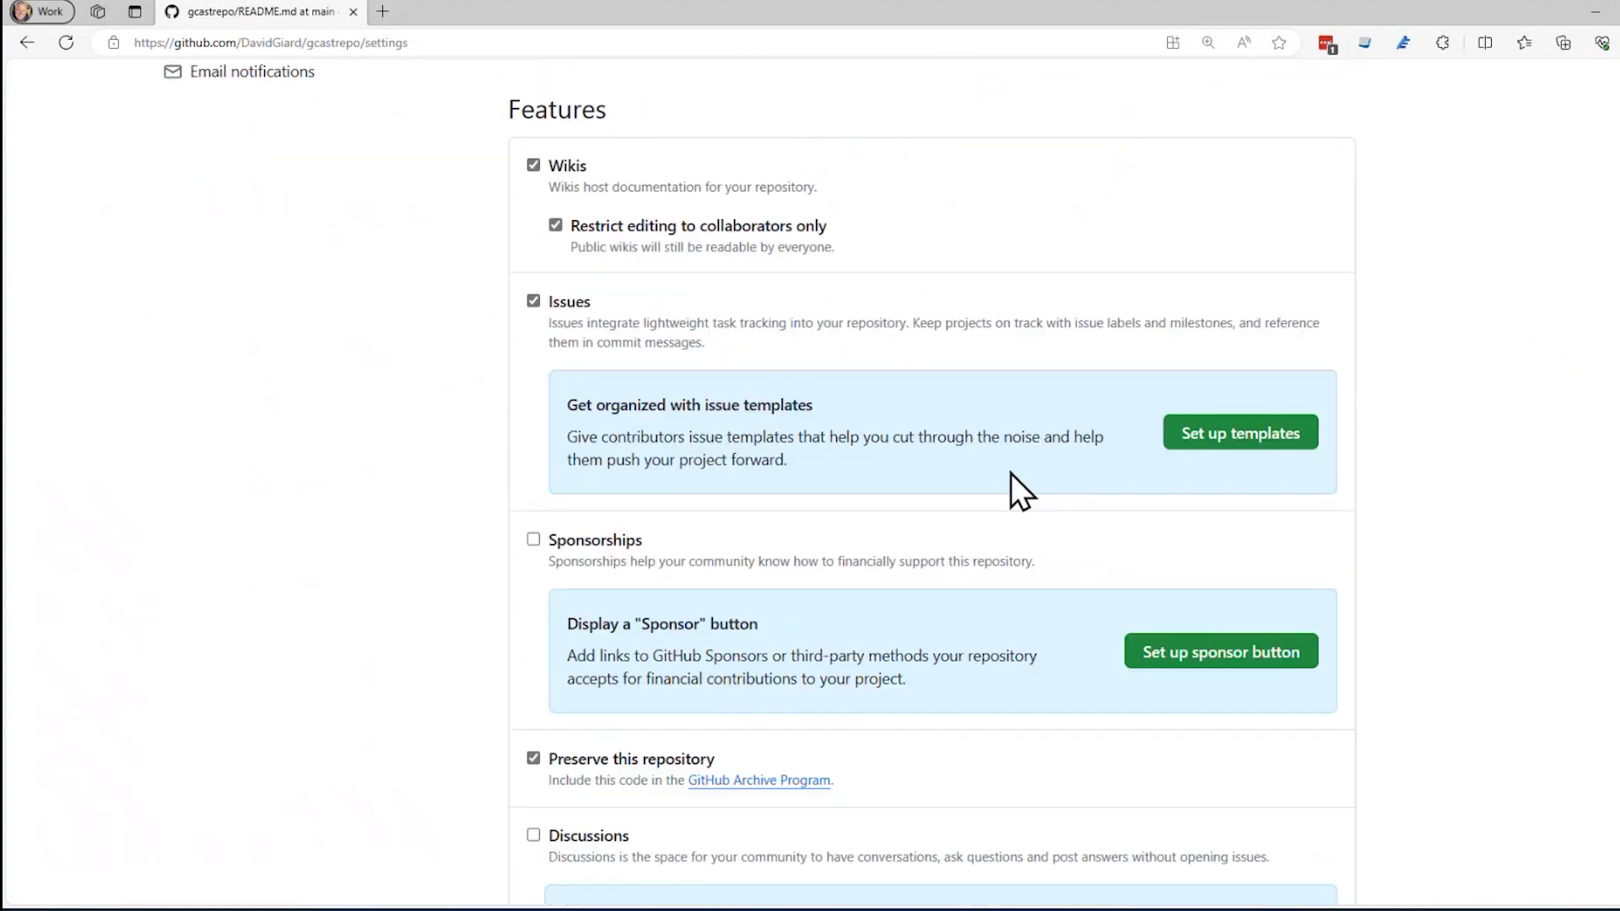
pyautogui.scroll(-1, 1012, 474)
pyautogui.scroll(-3, 1012, 473)
pyautogui.scroll(-3, 1011, 473)
pyautogui.scroll(-3, 1012, 474)
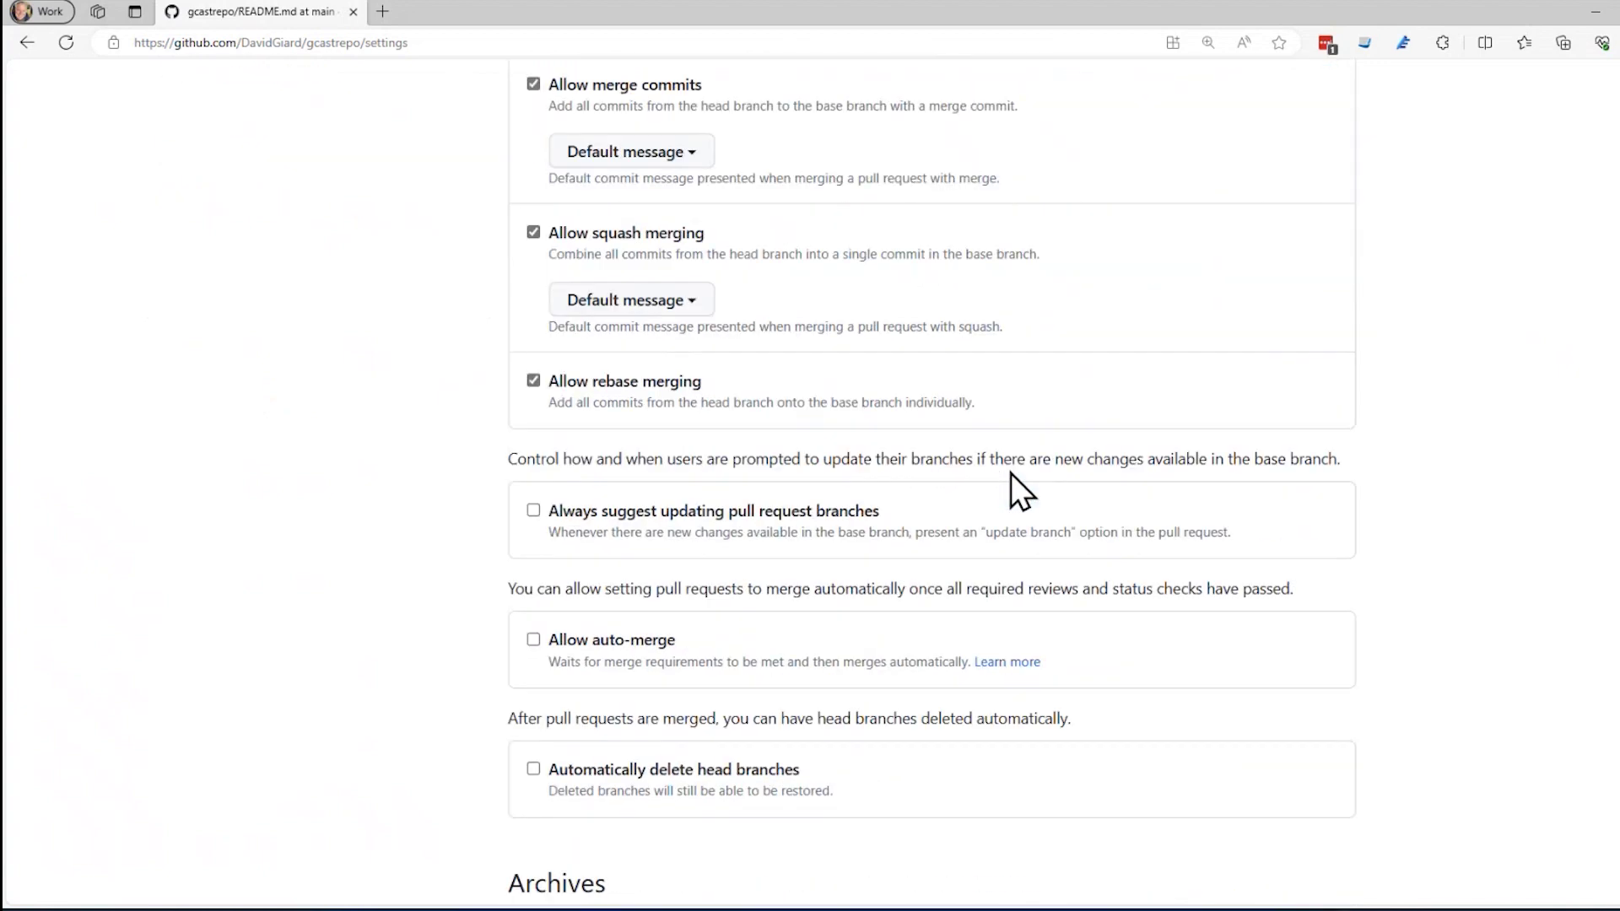
pyautogui.scroll(-5, 1012, 475)
pyautogui.scroll(-3, 1012, 474)
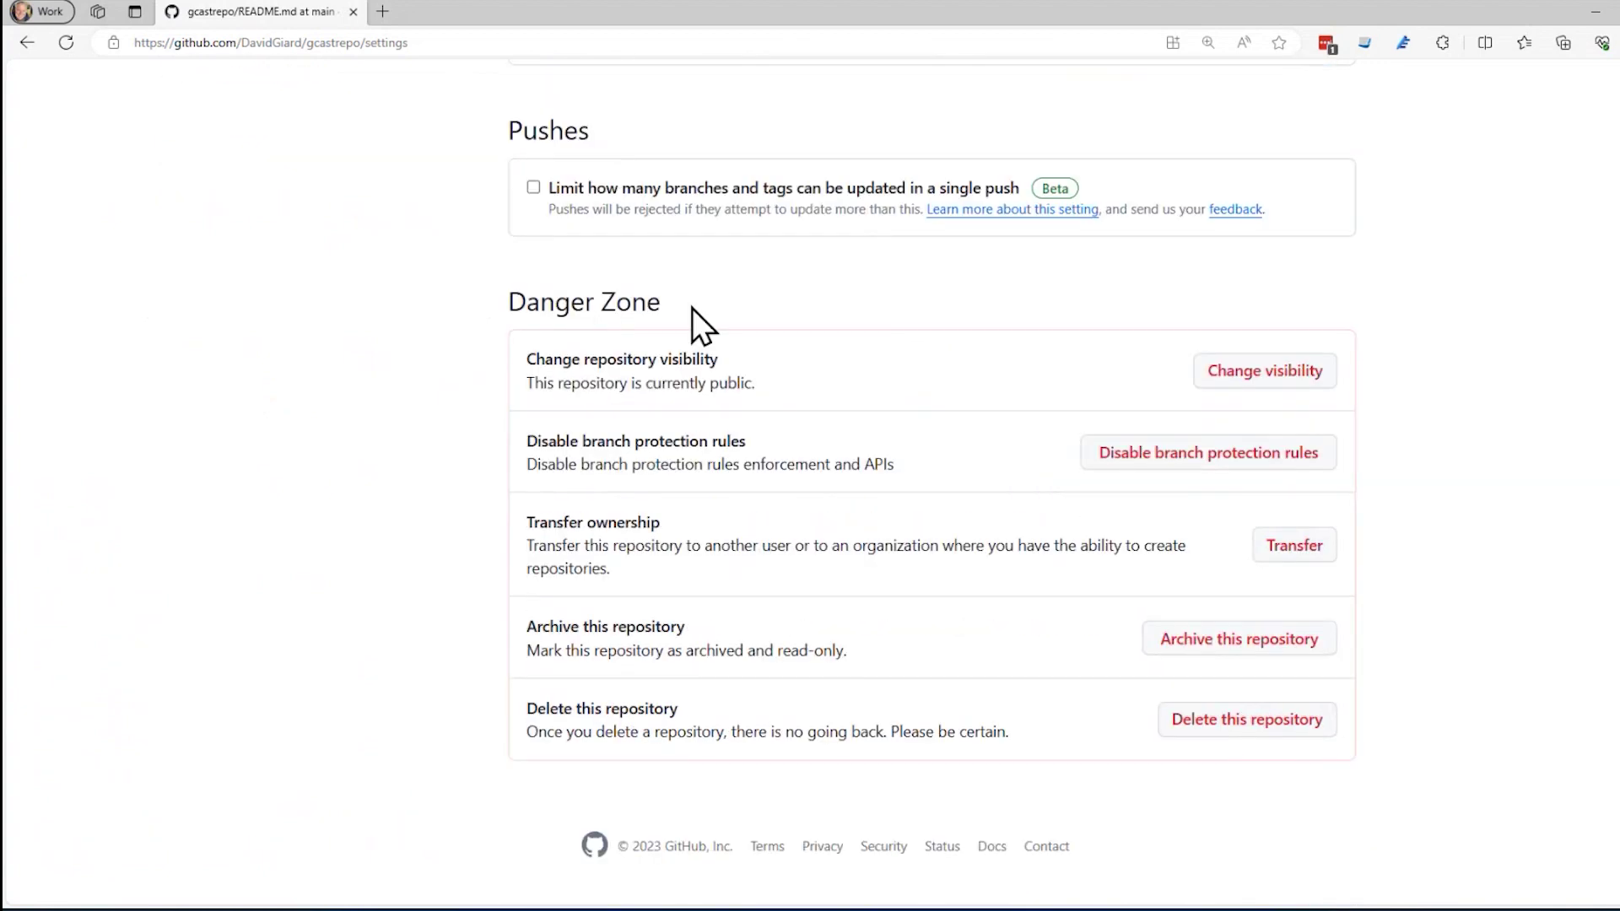
pyautogui.moveTo(692, 308)
pyautogui.mouseDown()
pyautogui.moveTo(505, 305)
pyautogui.moveTo(507, 124)
pyautogui.mouseUp()
pyautogui.click(824, 286)
# - In the Danger Zone, view the Change visibility options and close them unchanged
pyautogui.click(1243, 385)
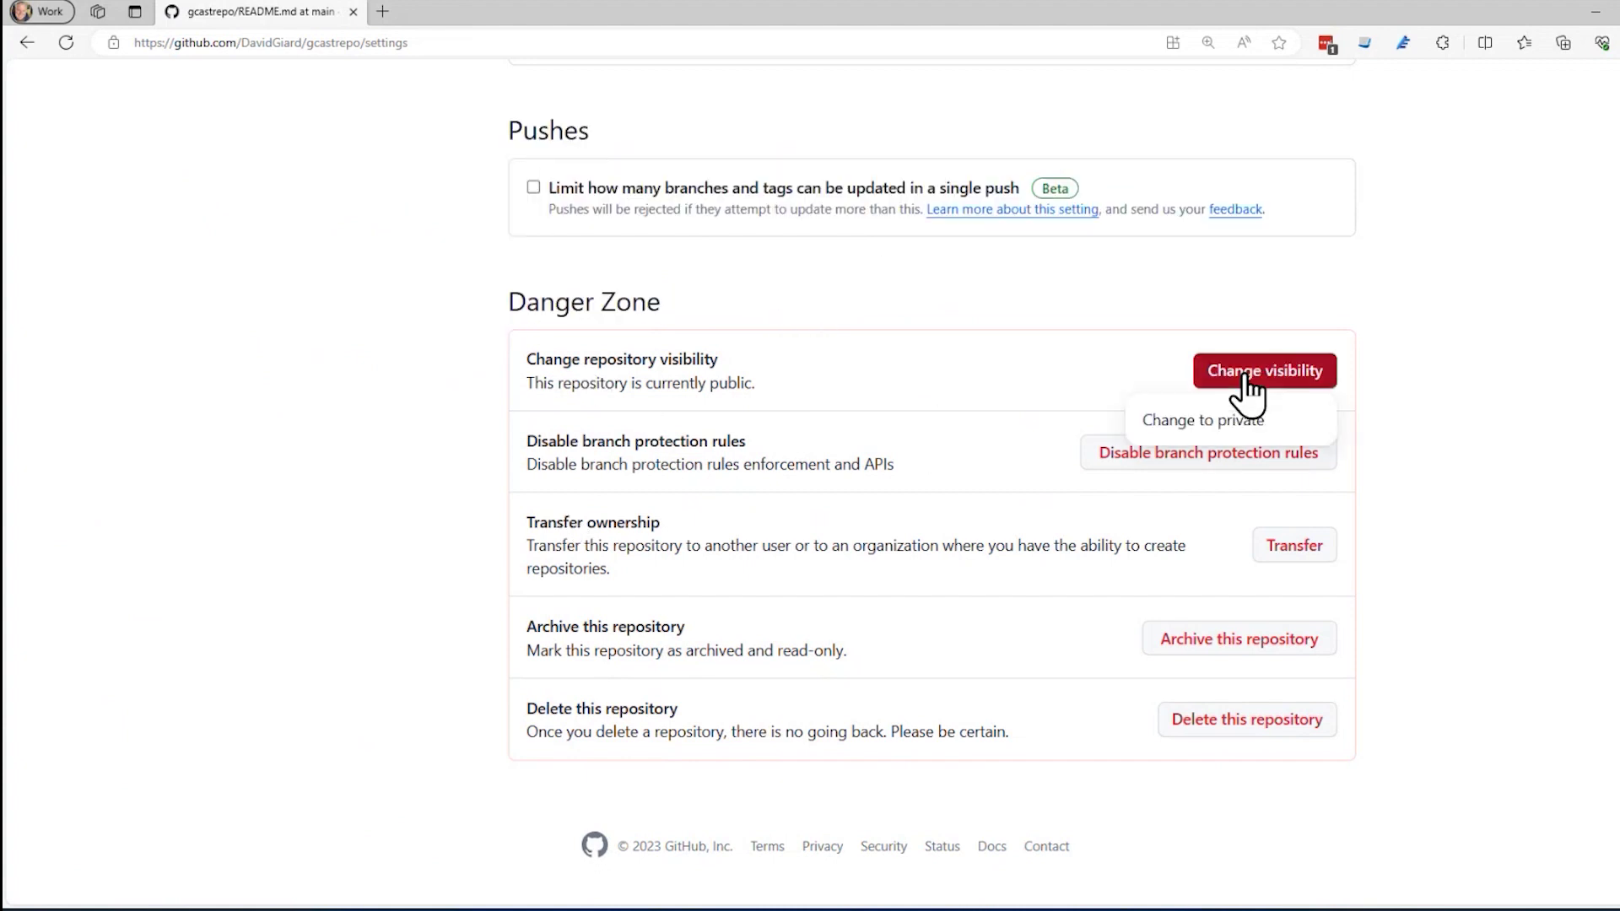
pyautogui.click(1433, 342)
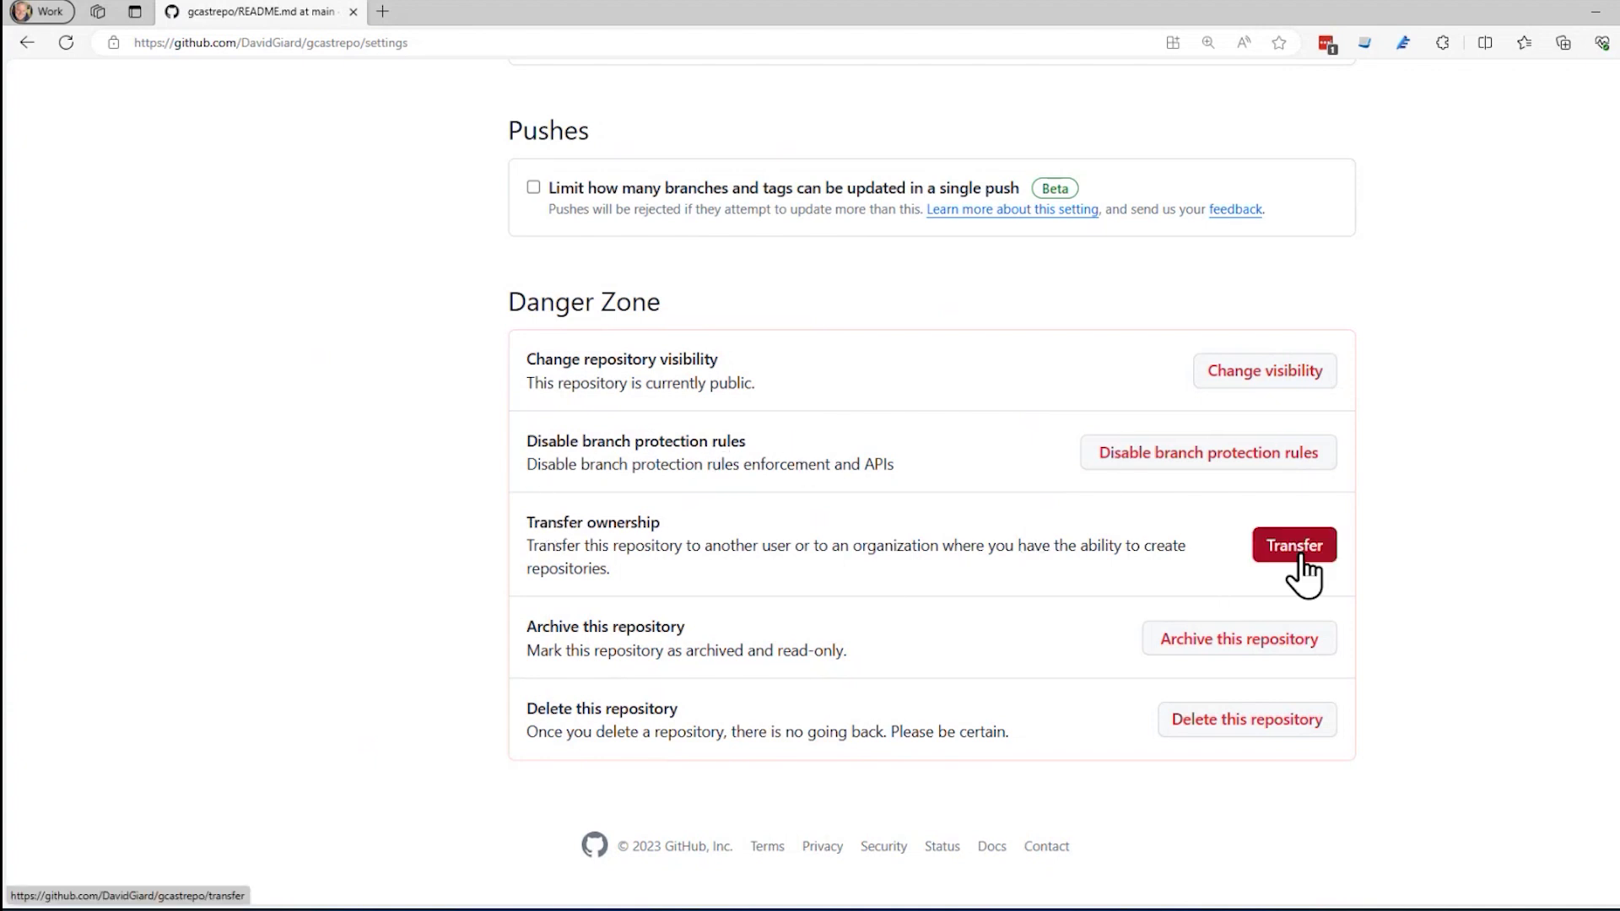
pyautogui.click(1243, 732)
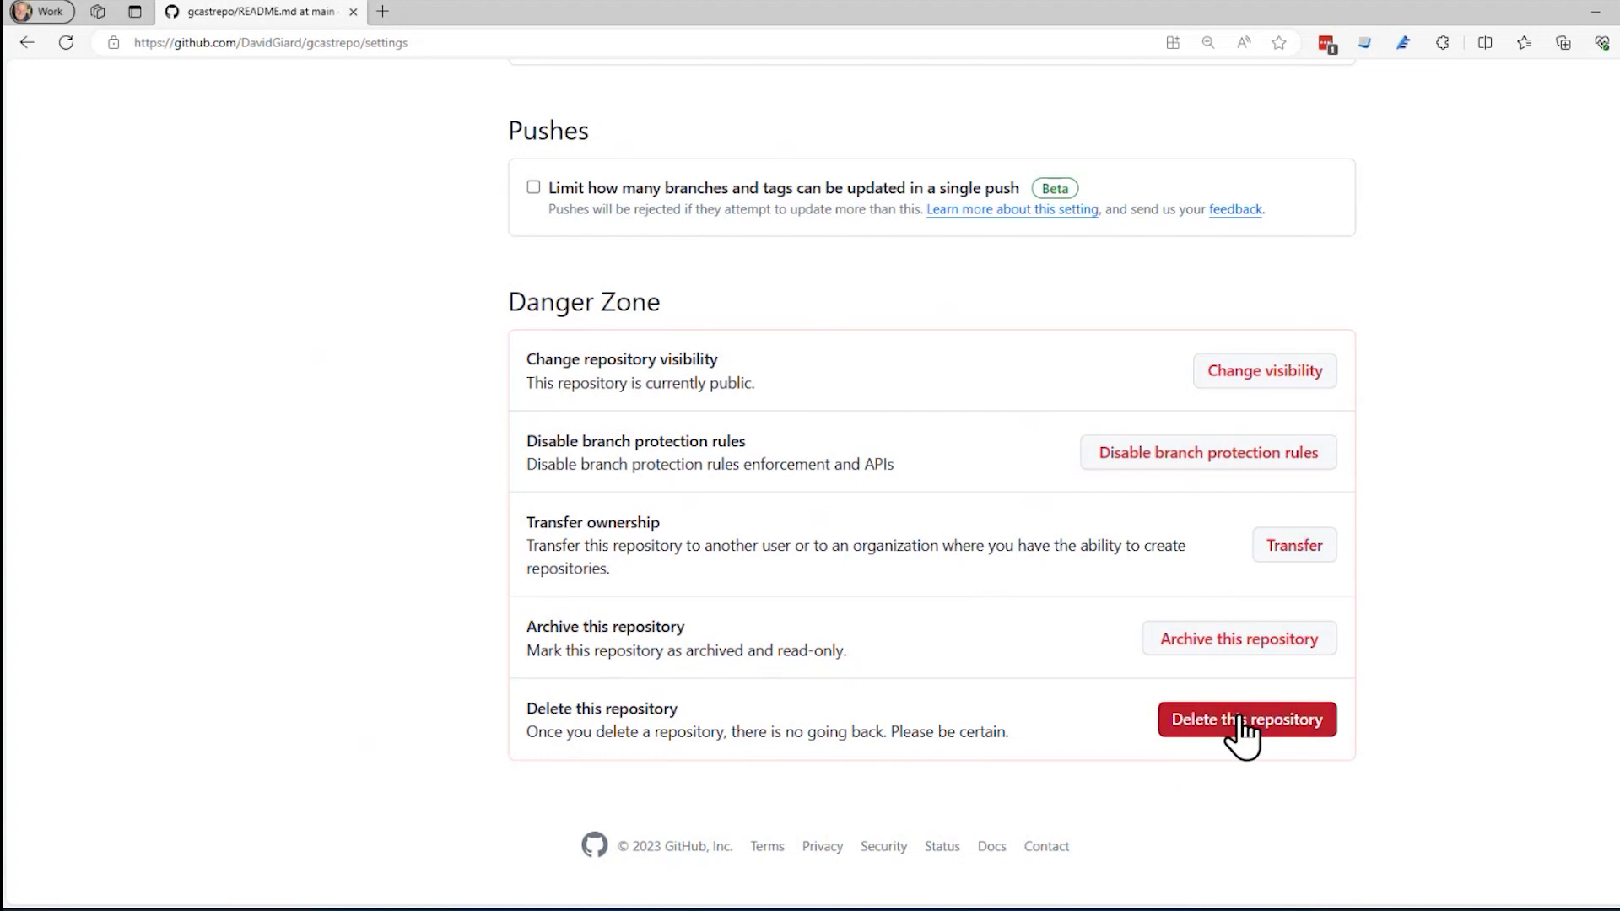
# - Pass 'I want to delete' and 'I have read and understand', then enter DavidGiard/gcastrepo
pyautogui.click(1243, 724)
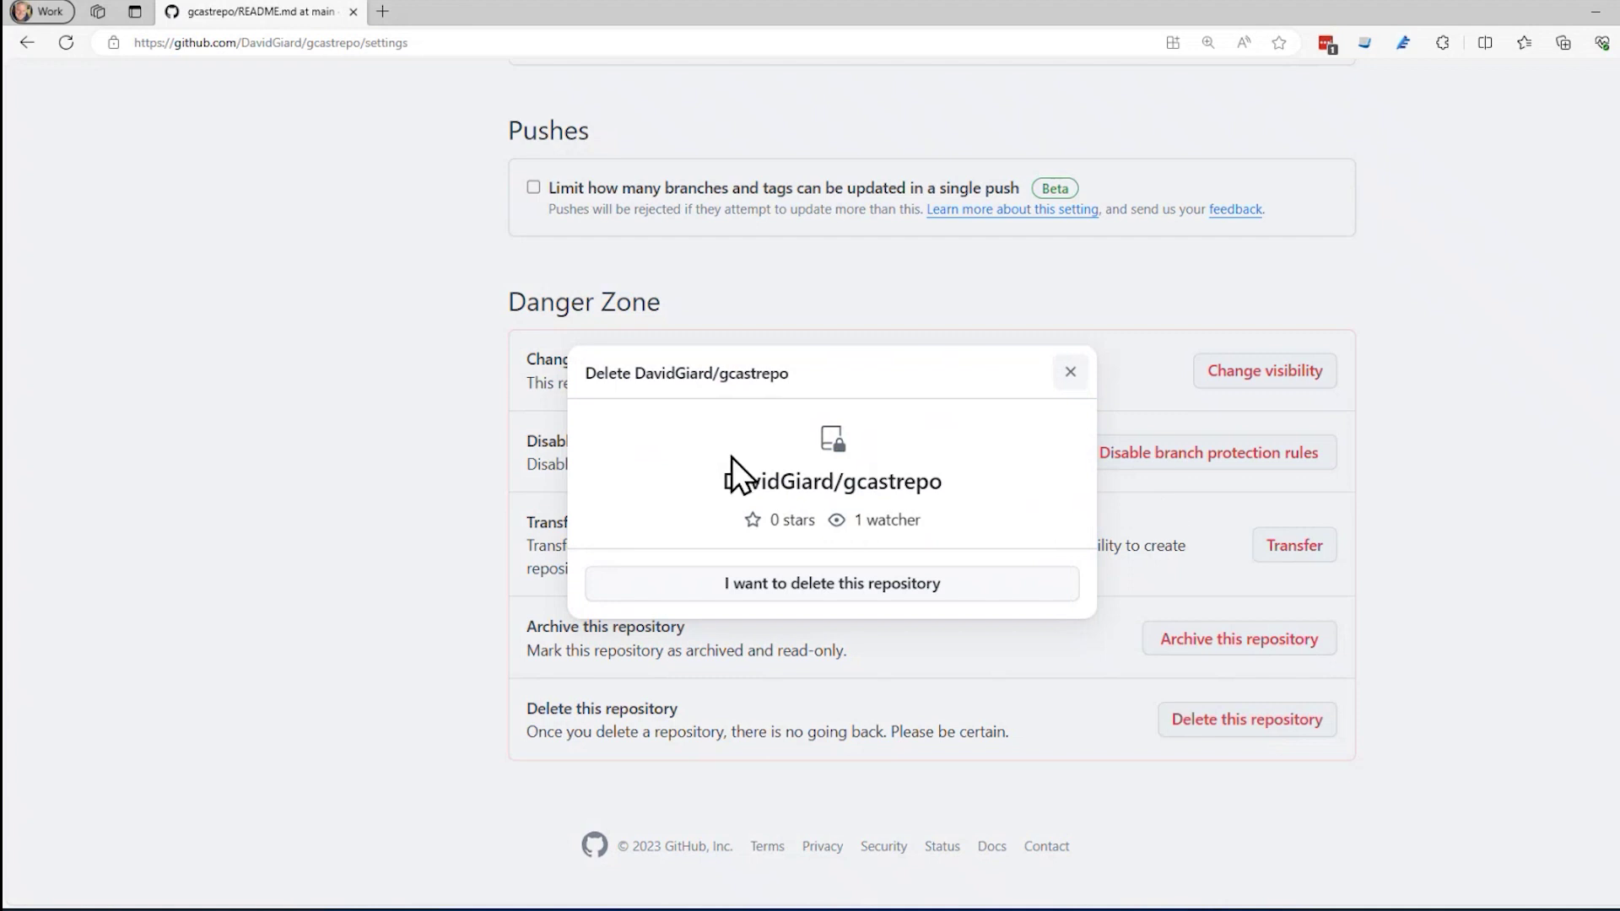
pyautogui.click(865, 588)
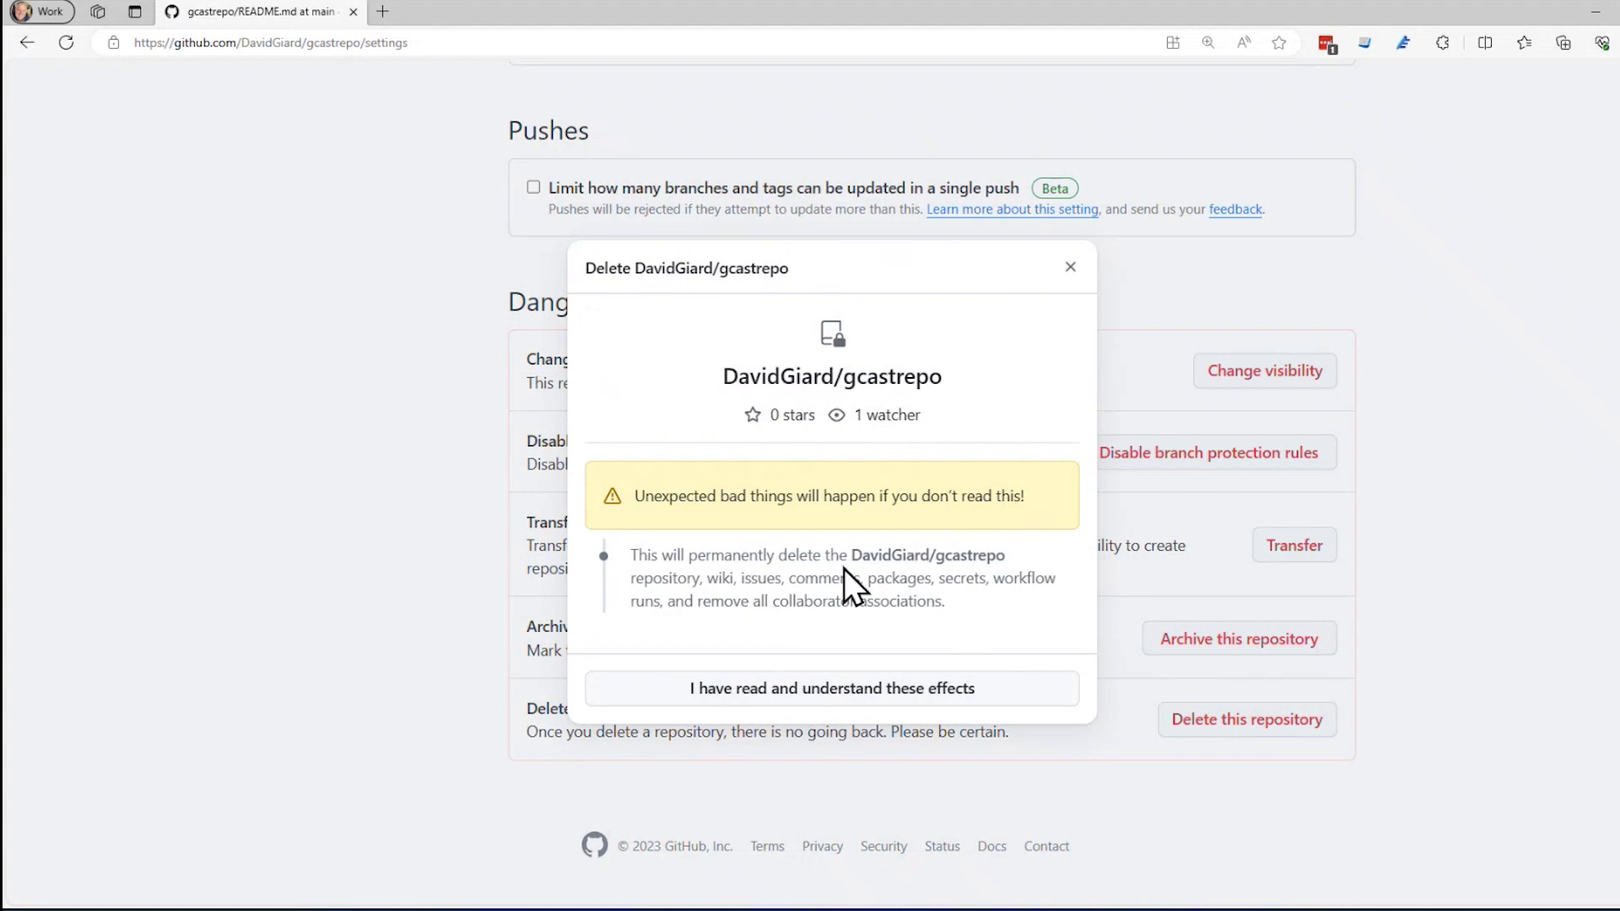
pyautogui.click(817, 692)
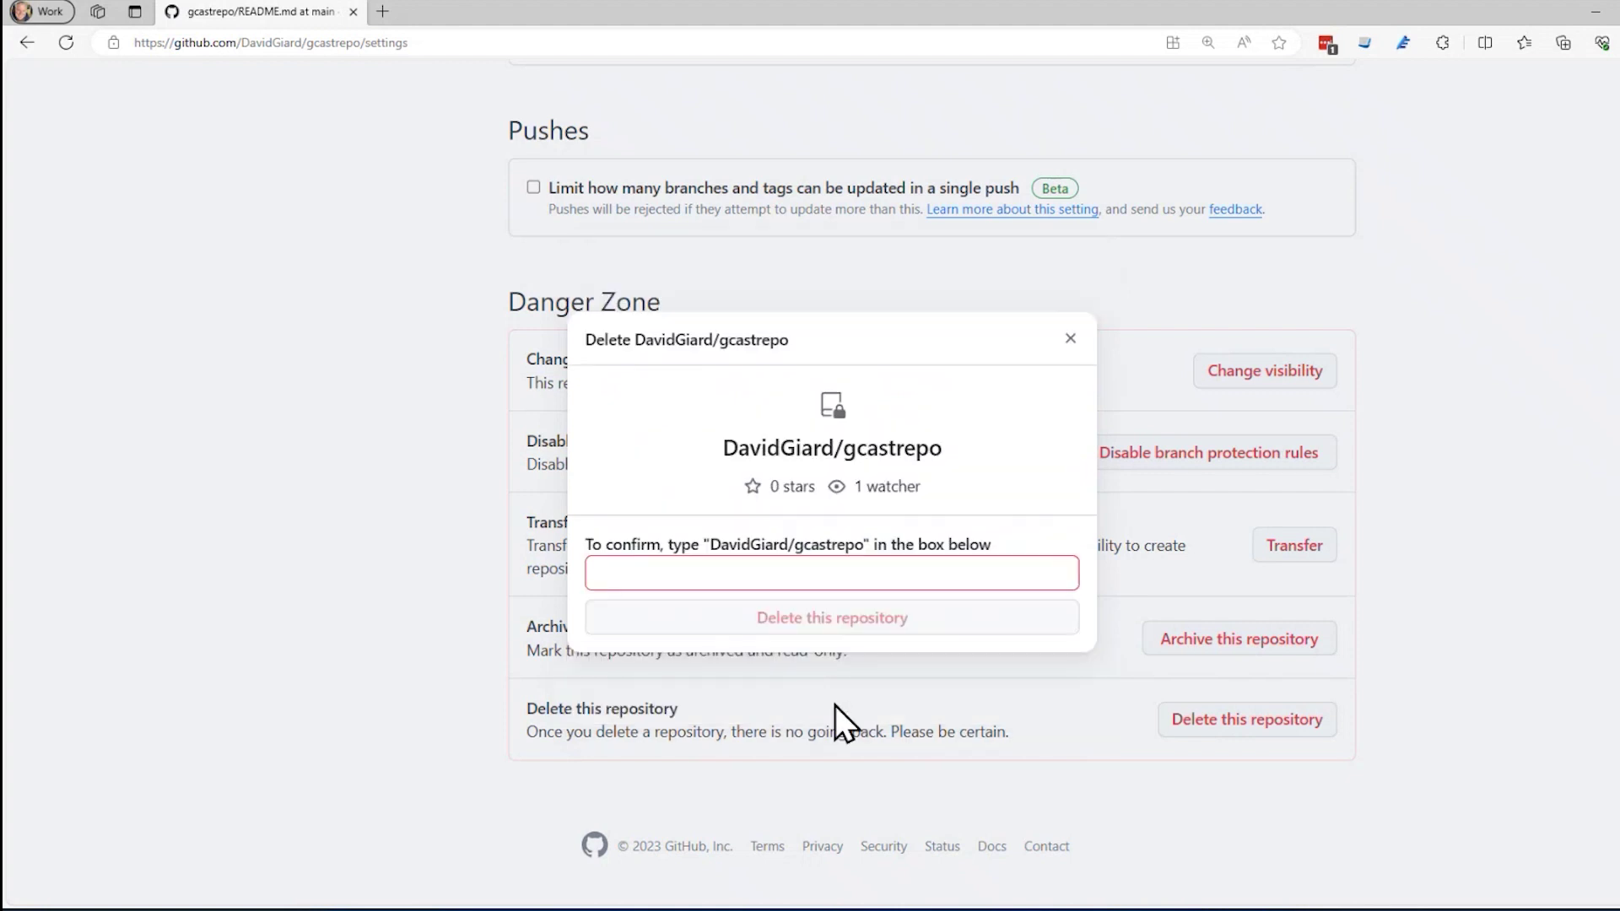
pyautogui.click(744, 569)
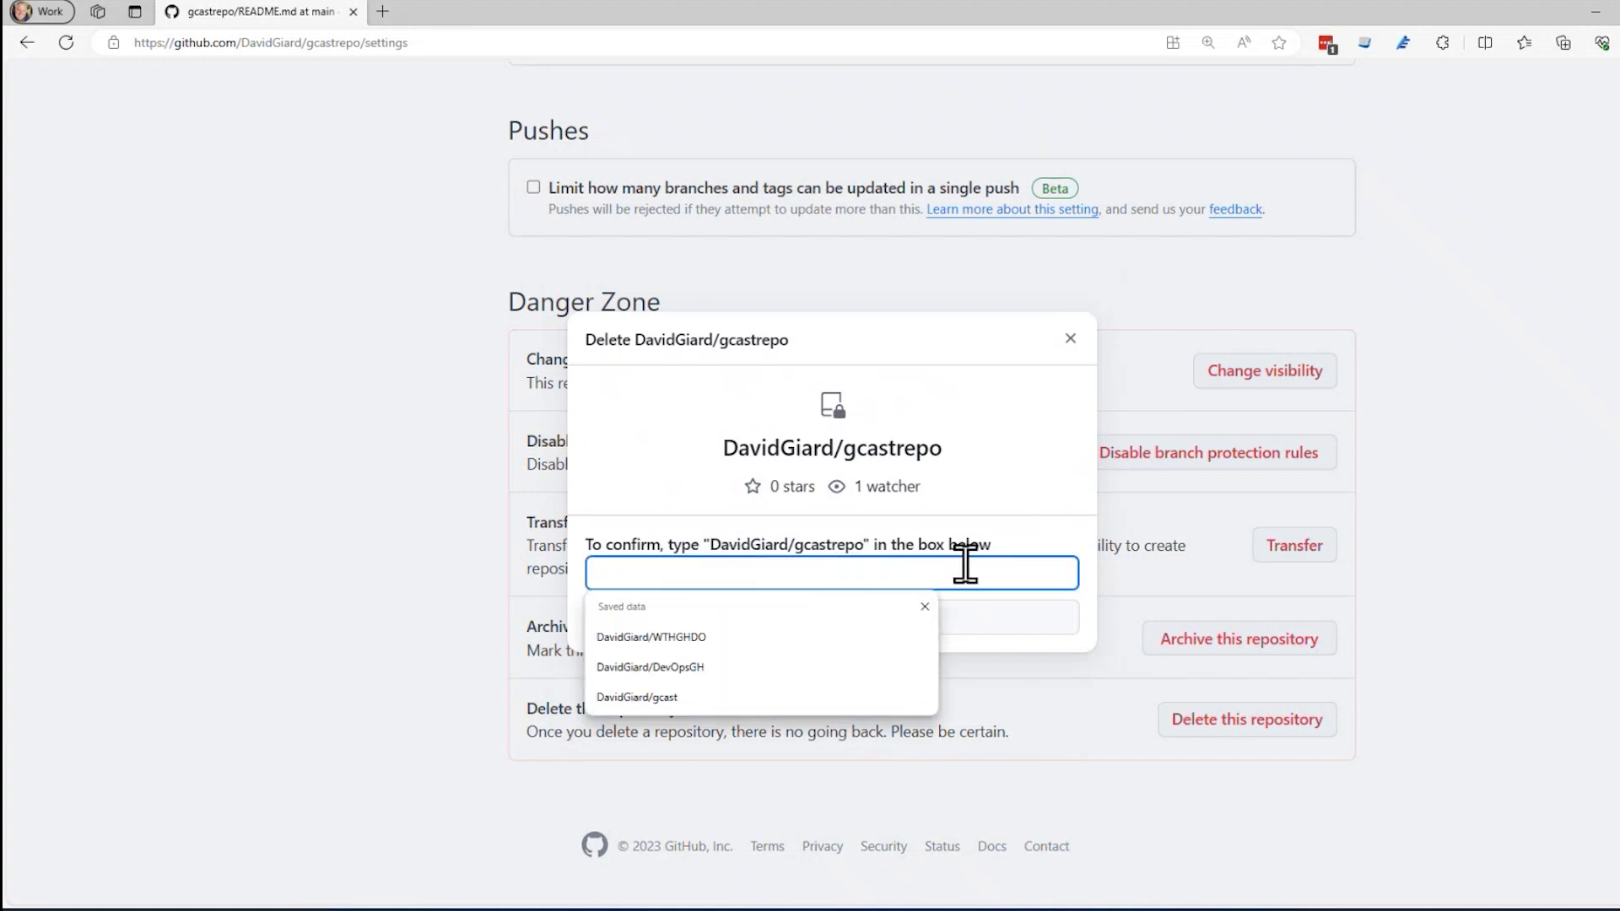
pyautogui.write('Davi')
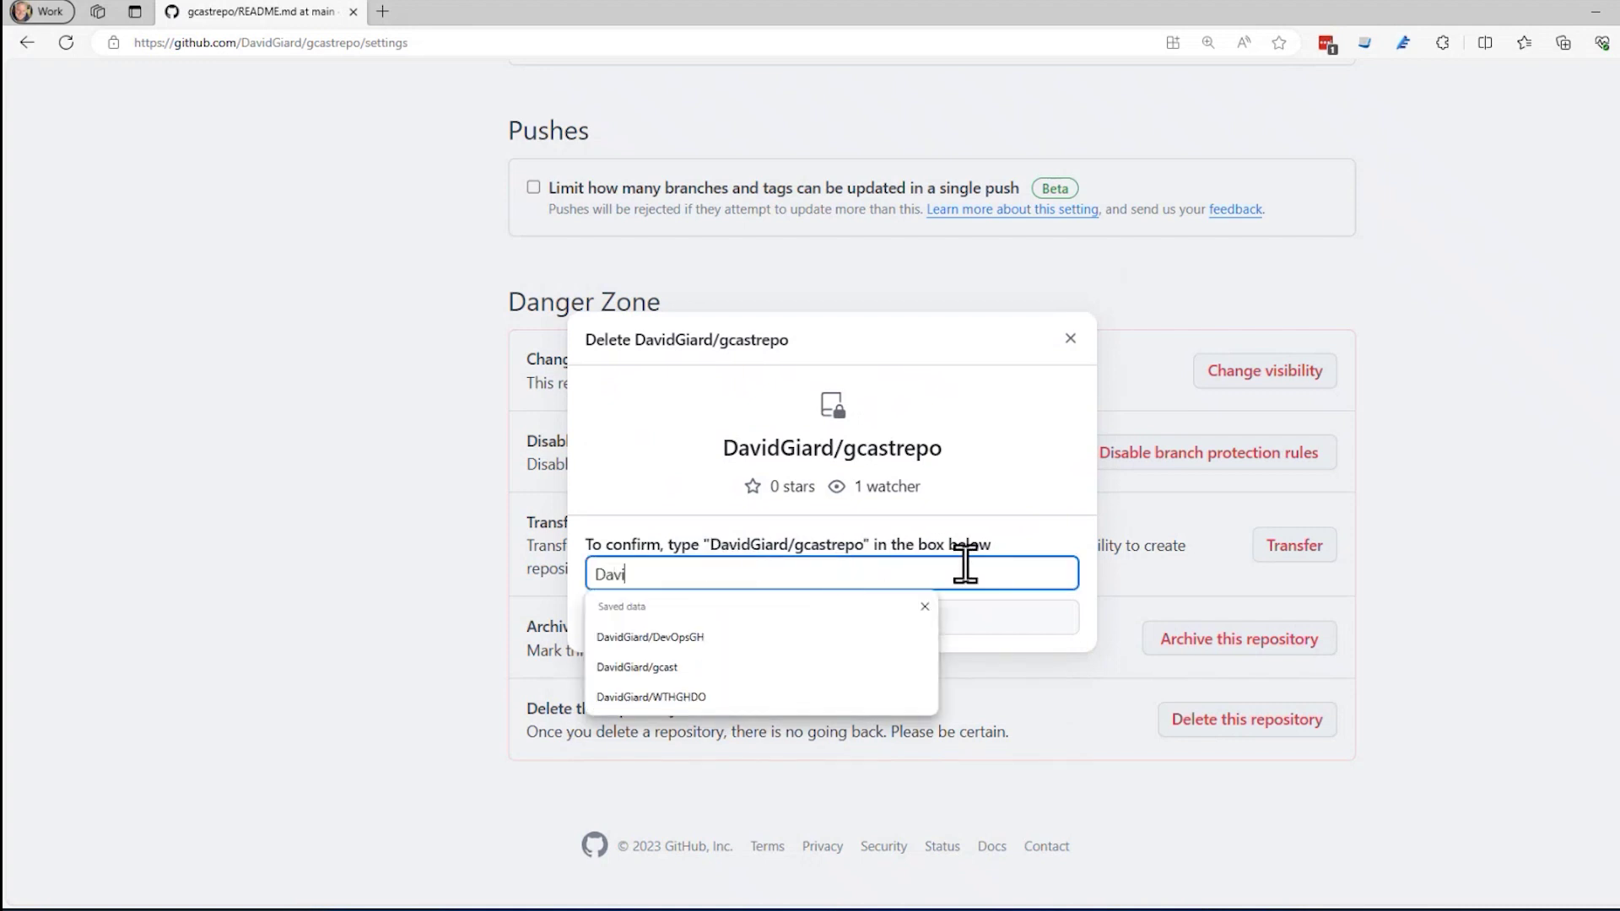
pyautogui.write('dGiard/')
pyautogui.write('g')
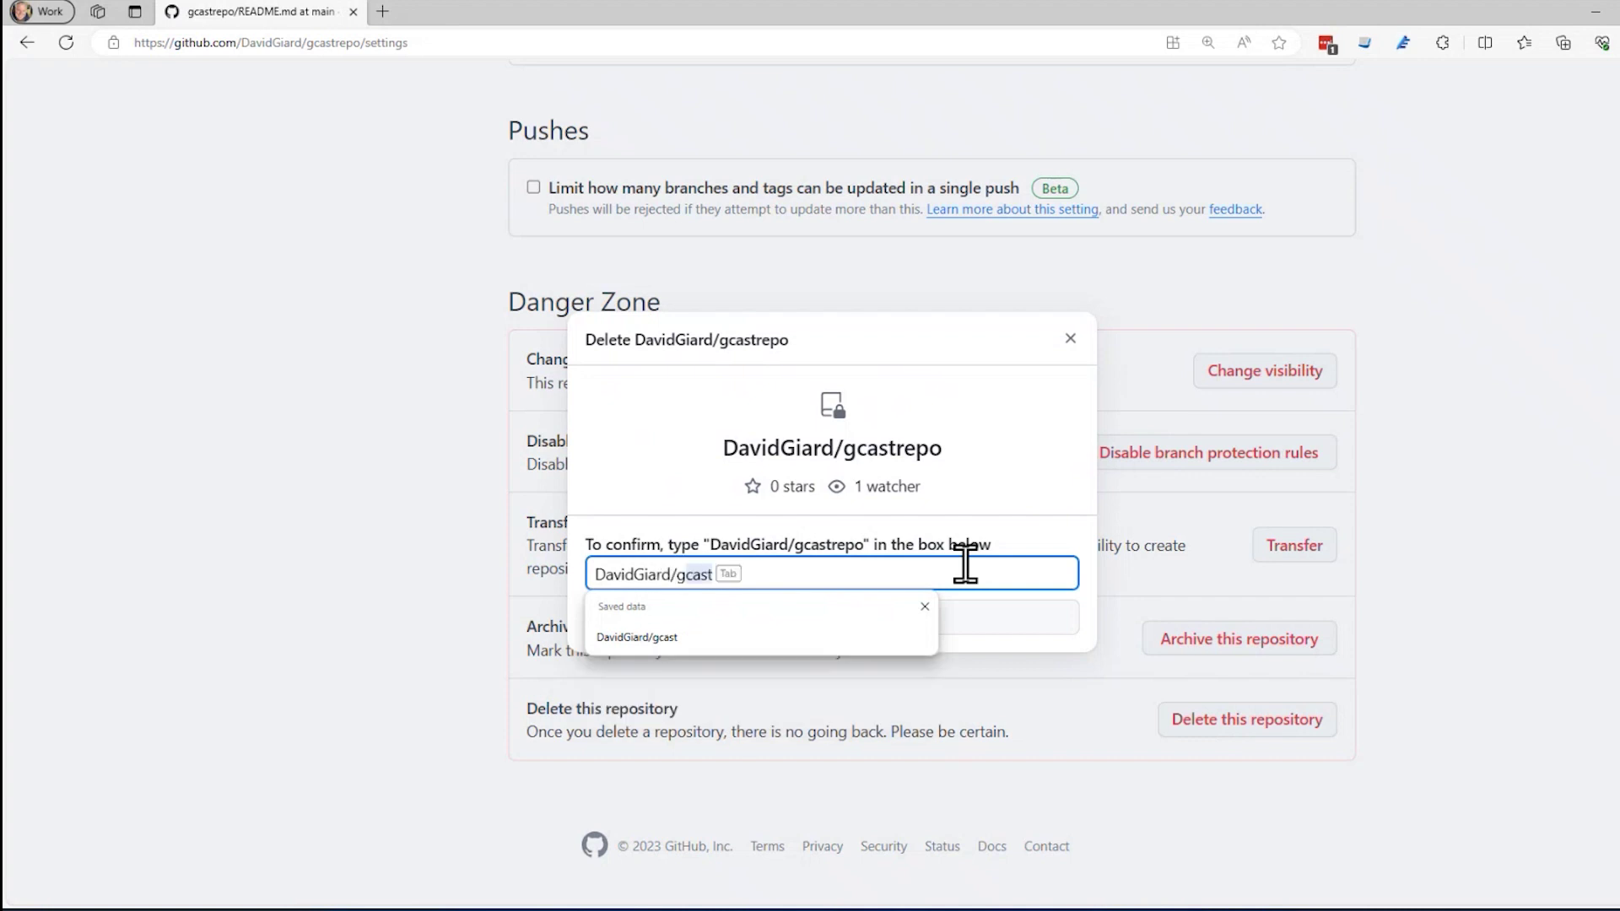
pyautogui.write('castrepo')
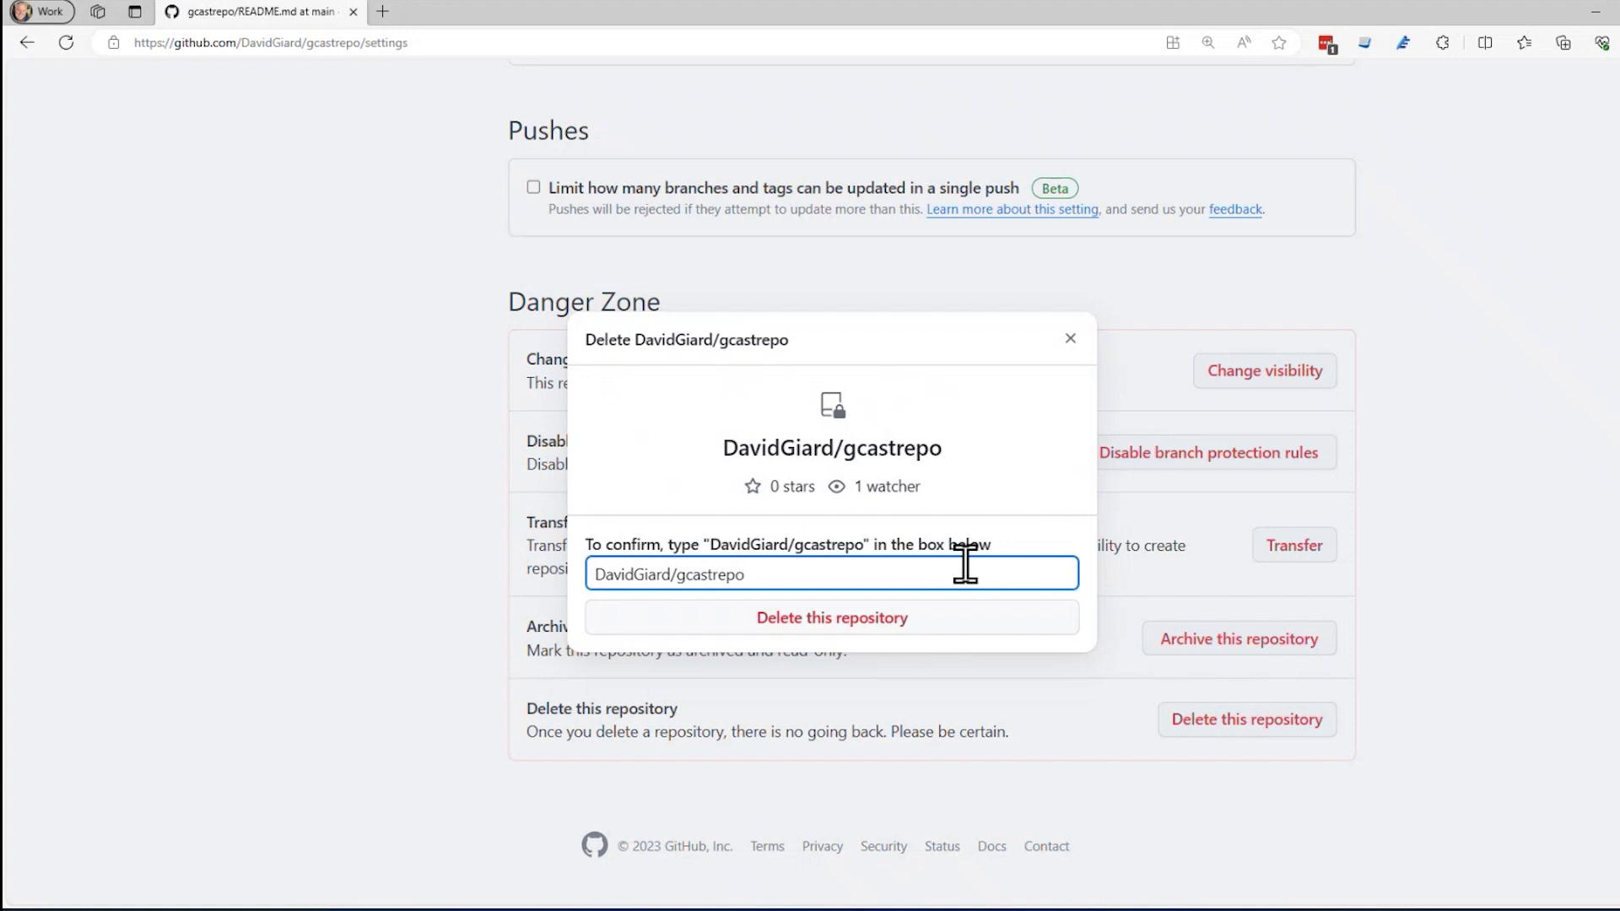
pyautogui.click(874, 623)
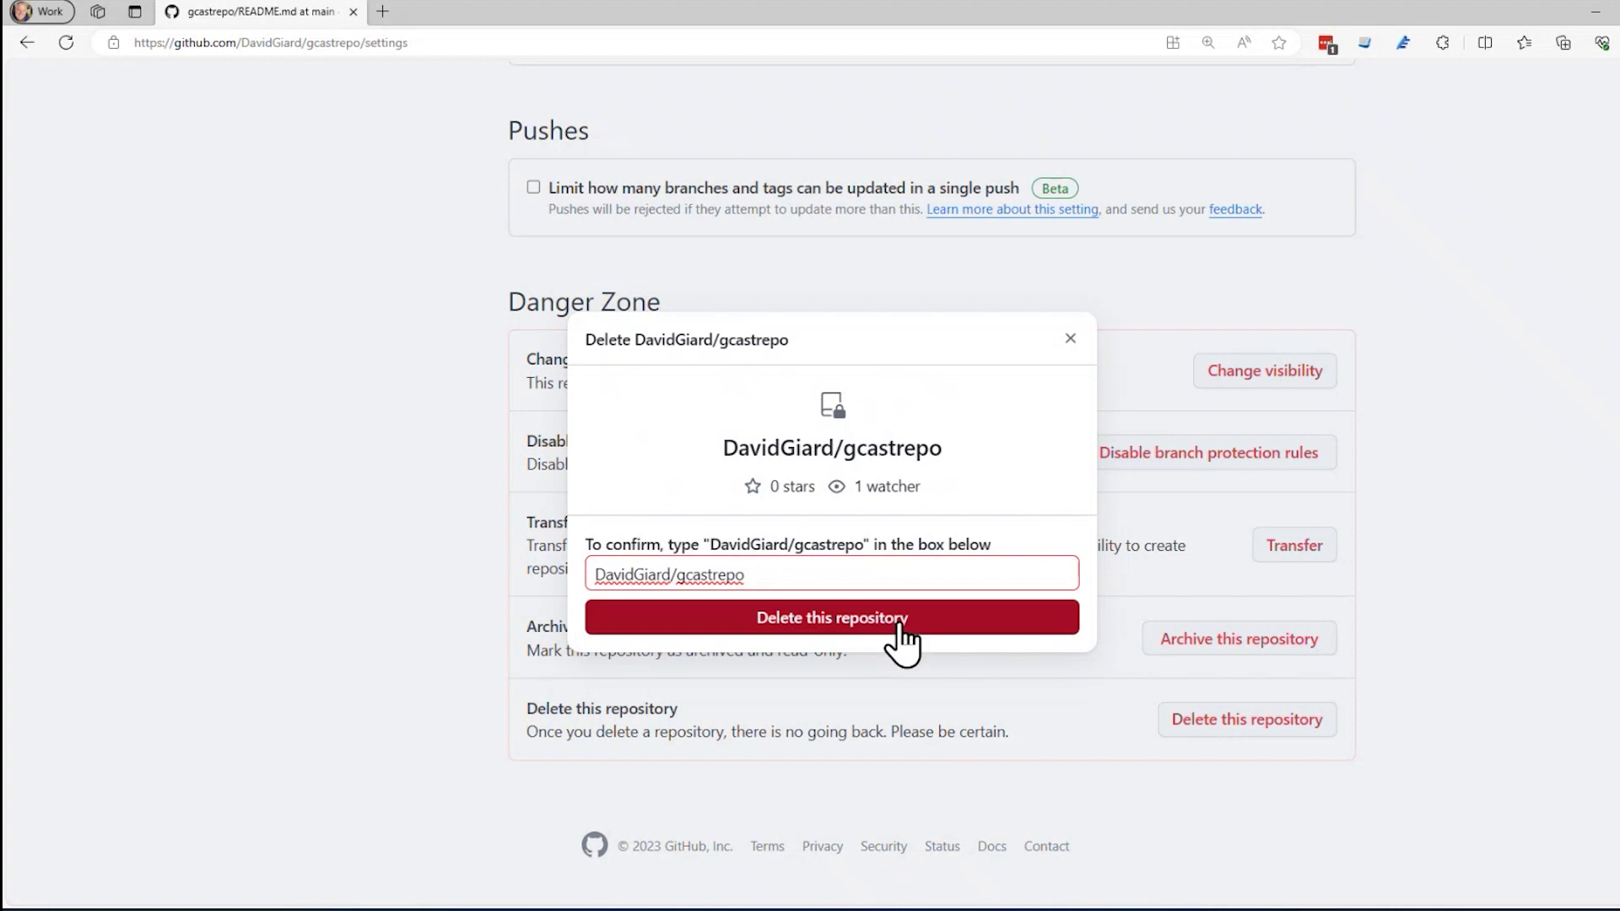
# - Permanently delete gcastrepo, confirm a 'gcast' repository search finds nothing, and clear the search
pyautogui.click(902, 627)
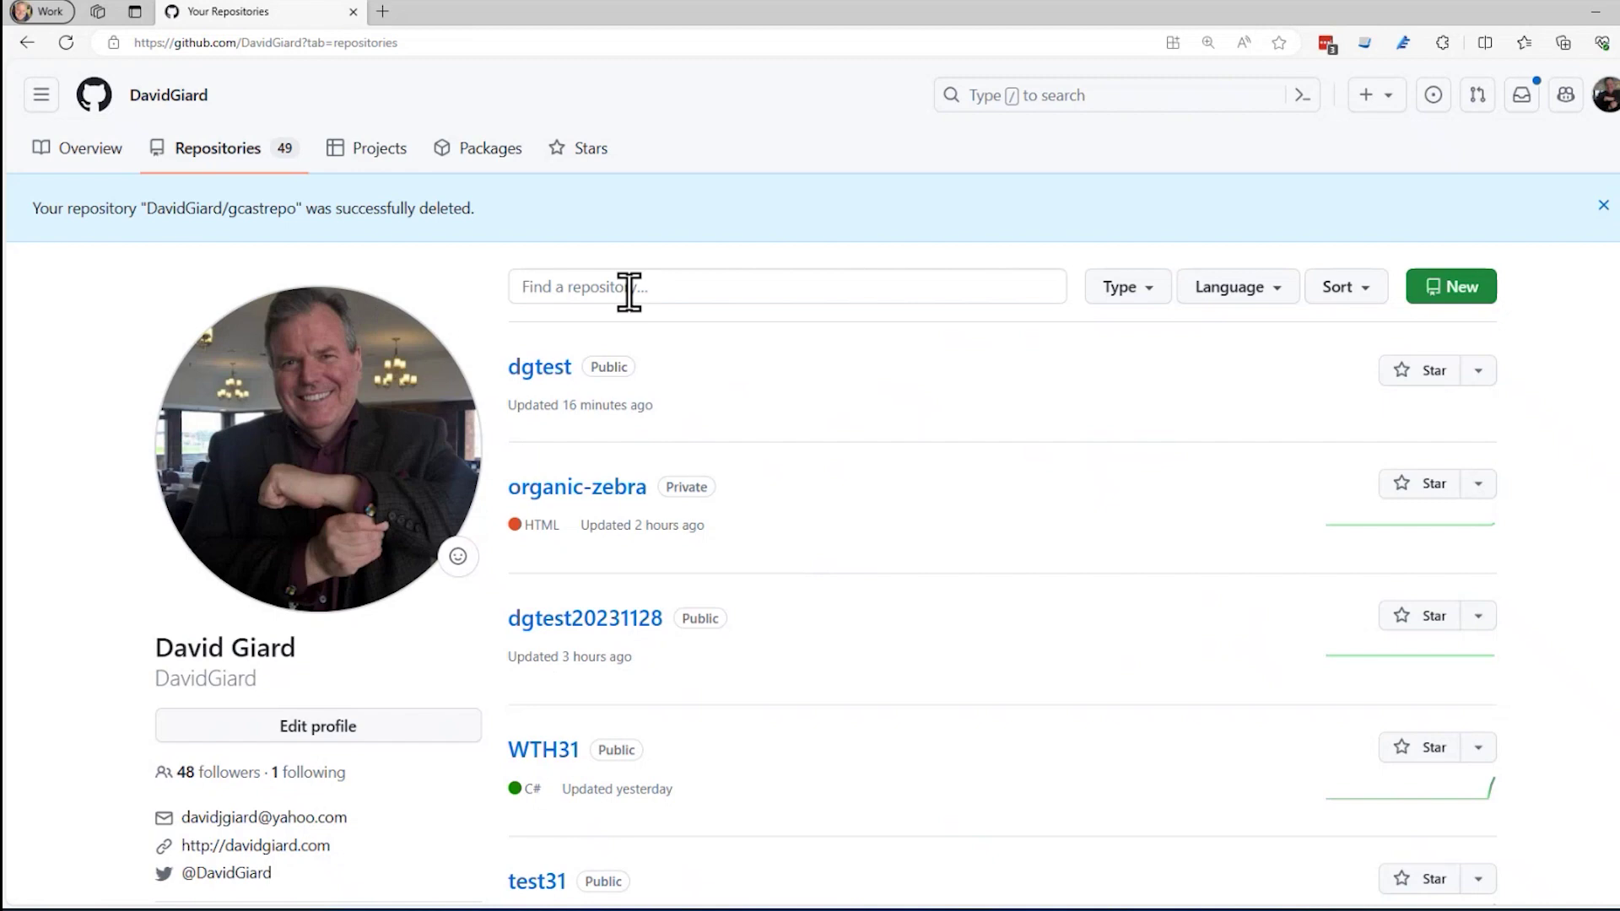
pyautogui.click(708, 293)
pyautogui.write('gc')
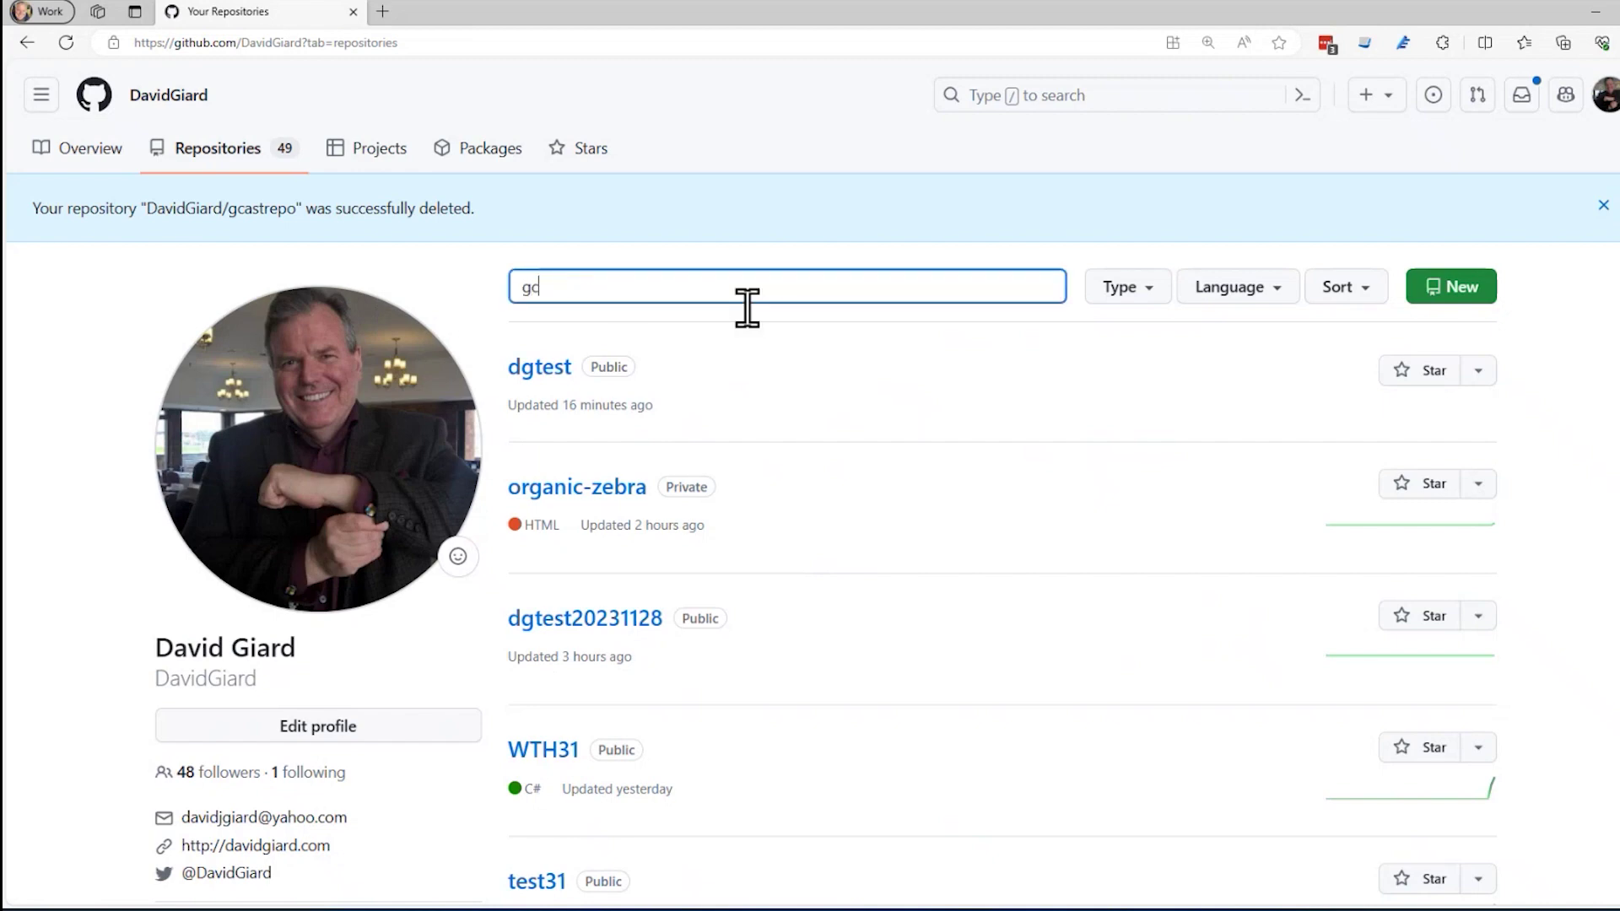
pyautogui.write('ast')
pyautogui.press('BackSpace')
pyautogui.press('BackSpace')
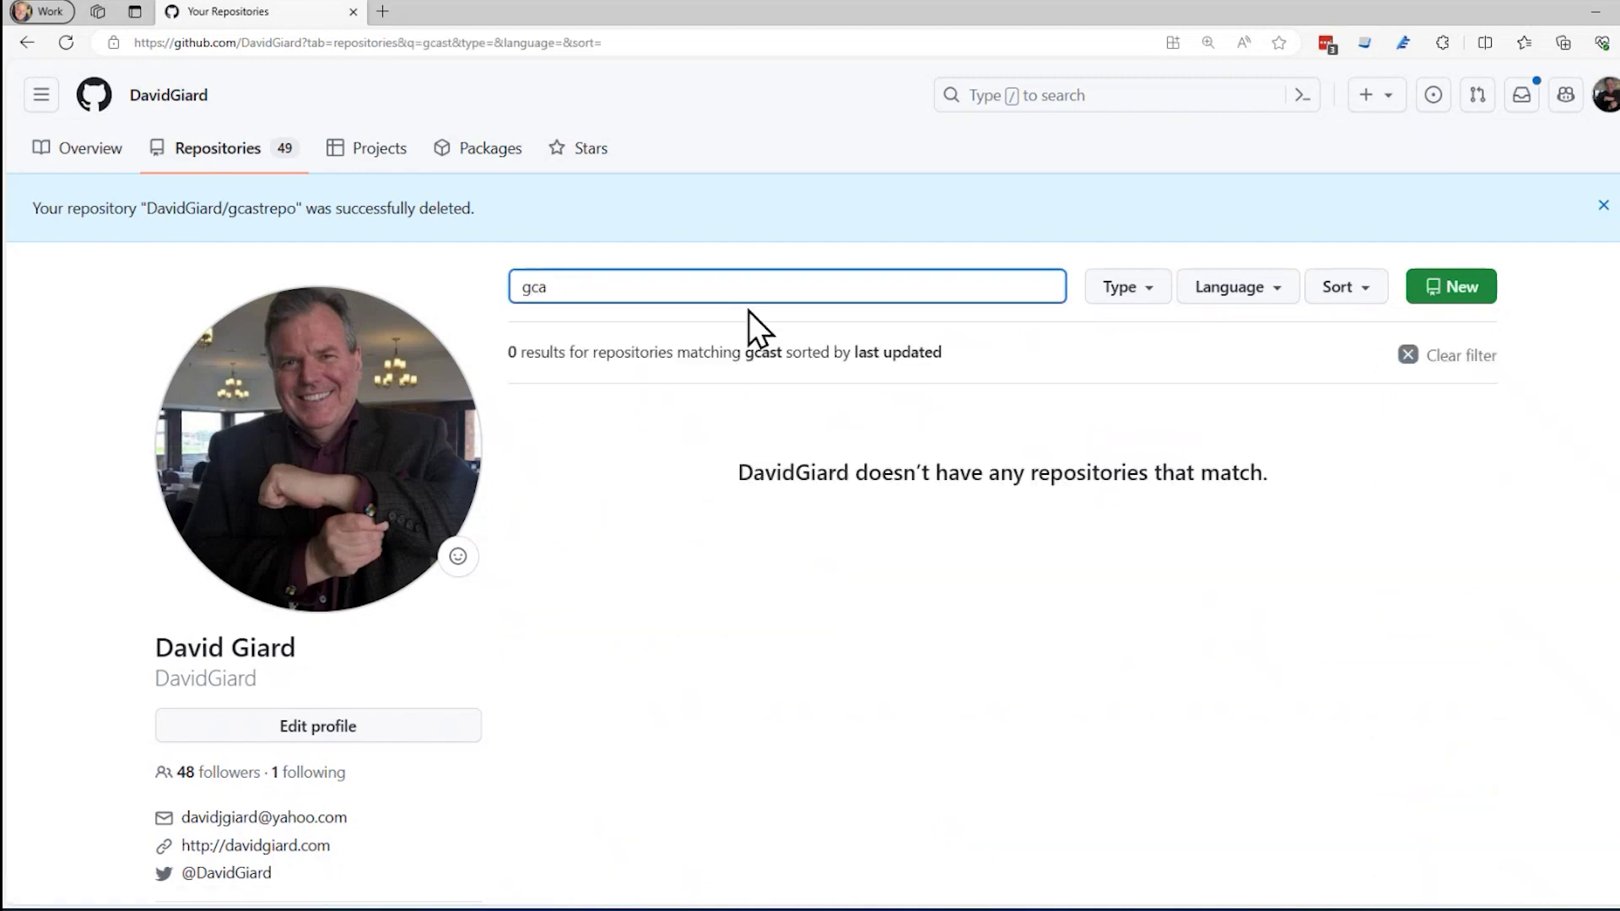
pyautogui.press('BackSpace')
pyautogui.press('BackSpace')
pyautogui.press('BackSpace')
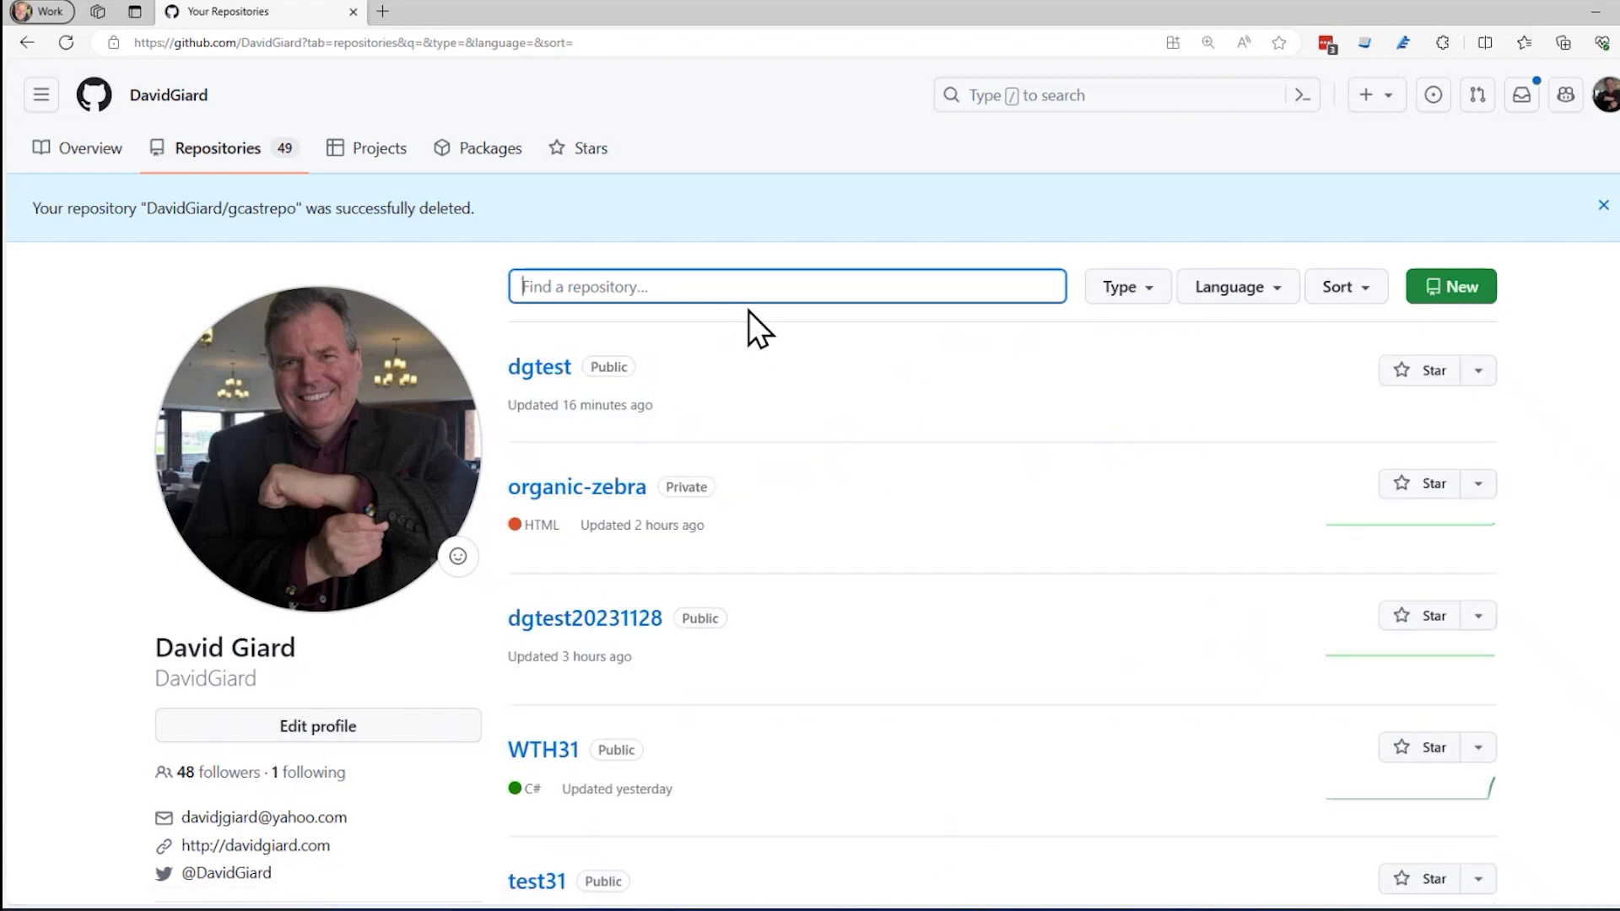